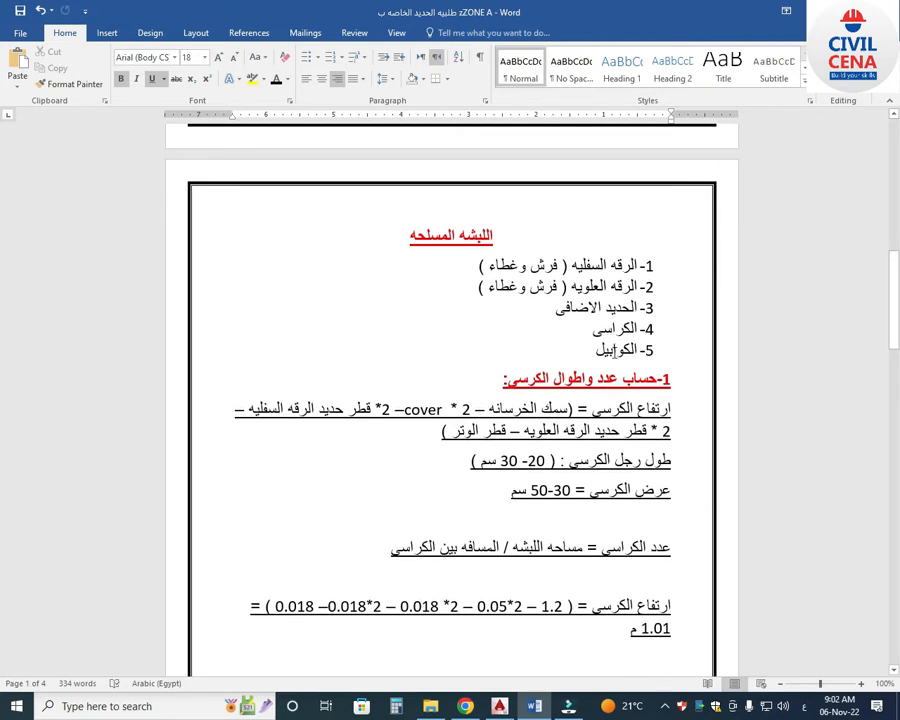
Step: Switch to the AutoCAD foundation drawing and examine the typical raft reinforcement detail, including its thickness, main bars and additional top and bottom bars
left_click(499, 706)
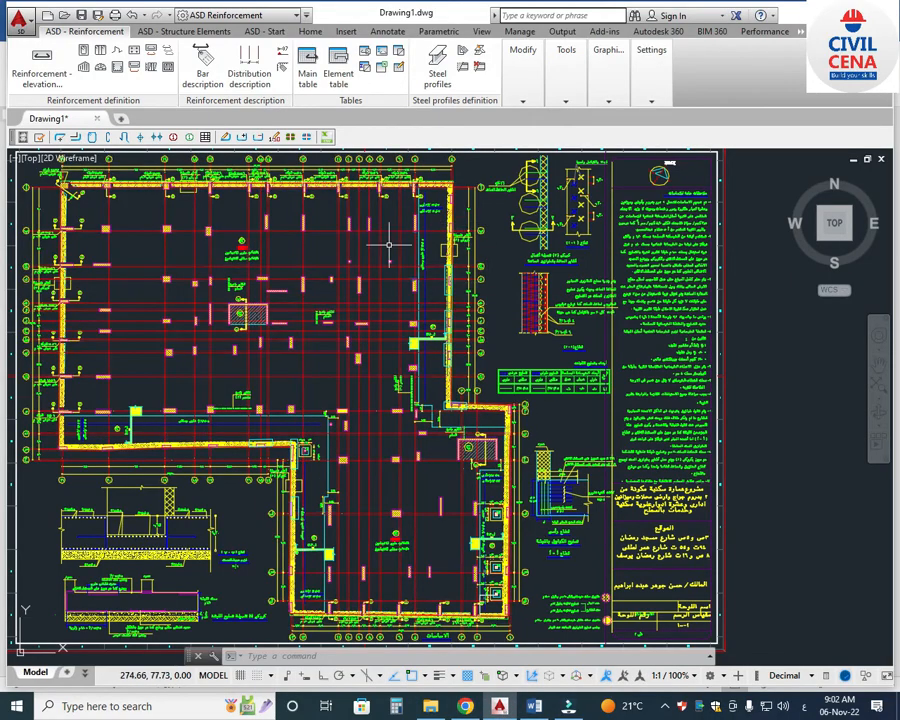
middle_click_drag(438, 514, 436, 467)
scroll(175, 530, "up", 5)
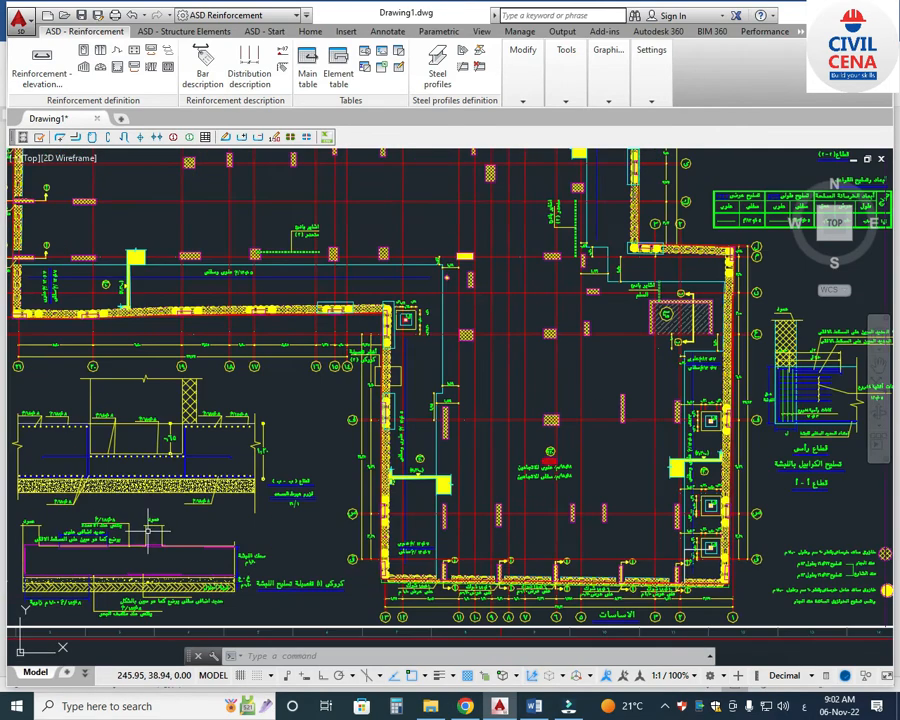
scroll(352, 472, "up", 3)
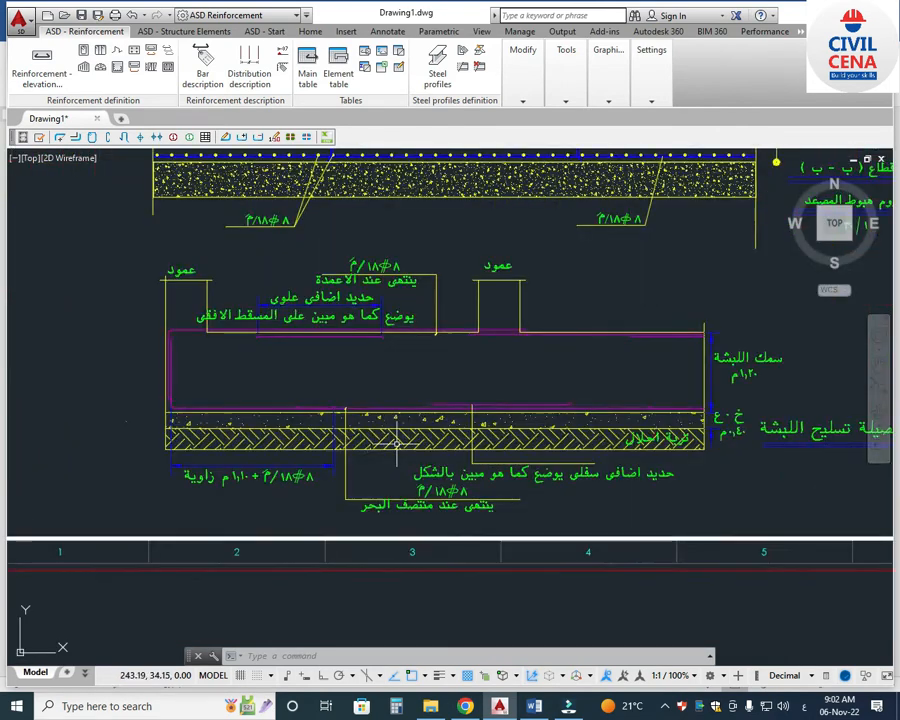
scroll(585, 492, "down", 1)
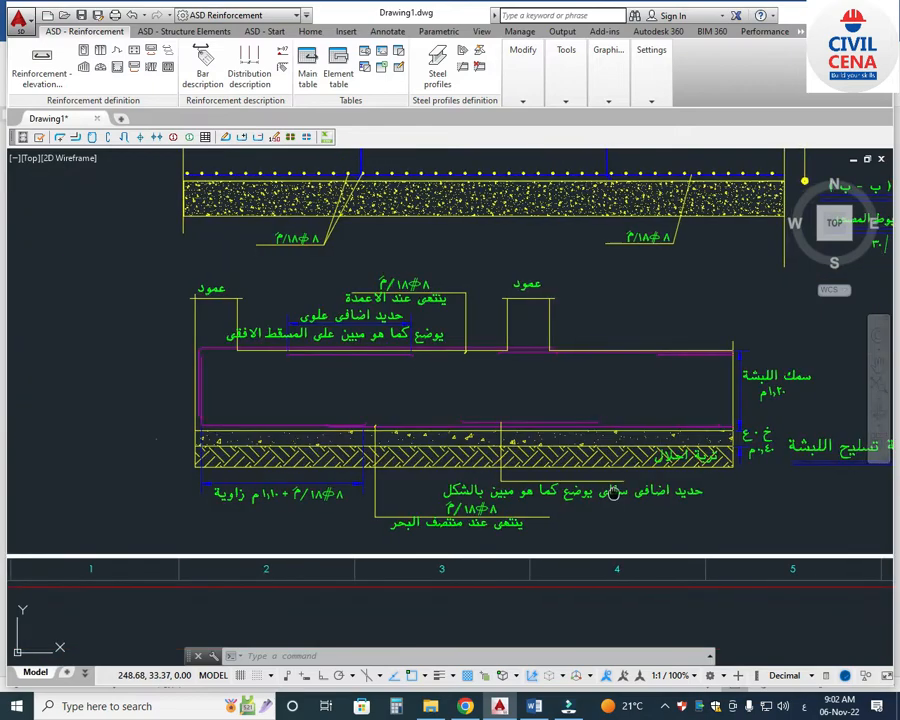
scroll(718, 430, "up", 2)
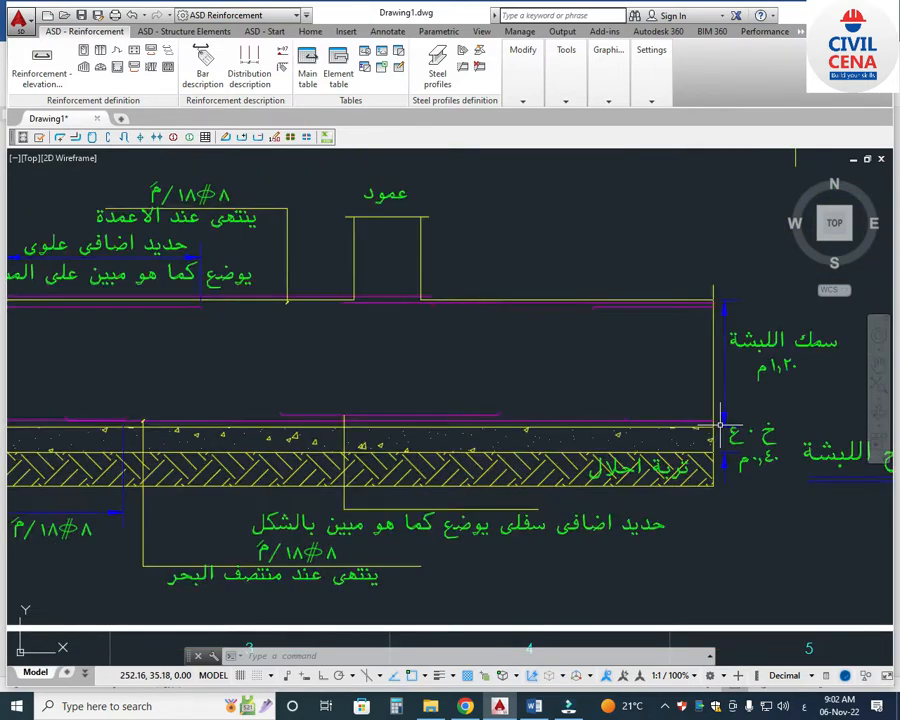
scroll(718, 430, "down", 2)
scroll(320, 416, "up", 2)
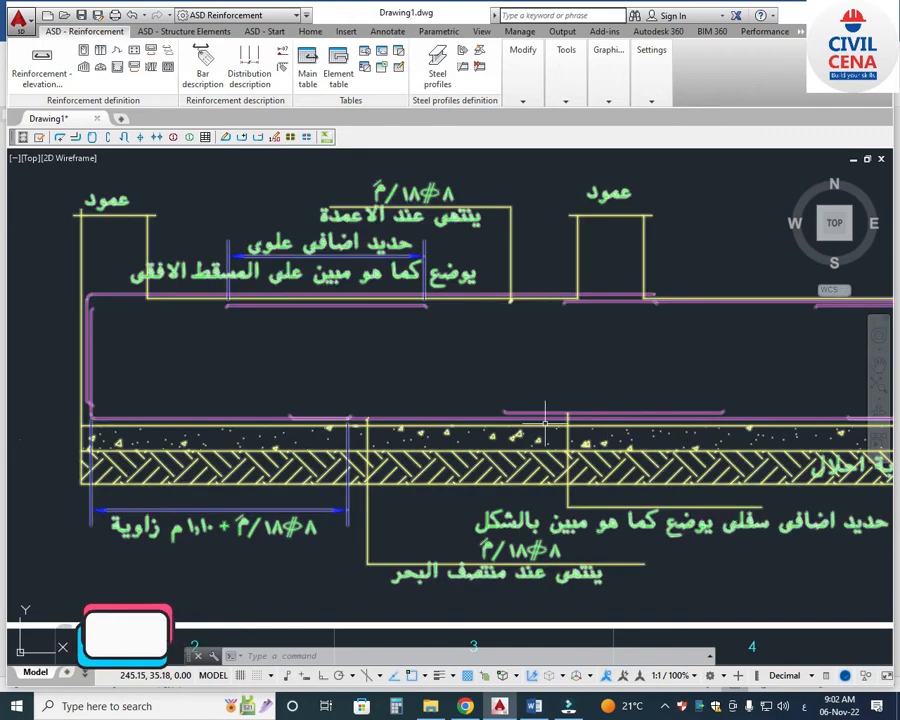
middle_click_drag(325, 445, 245, 467)
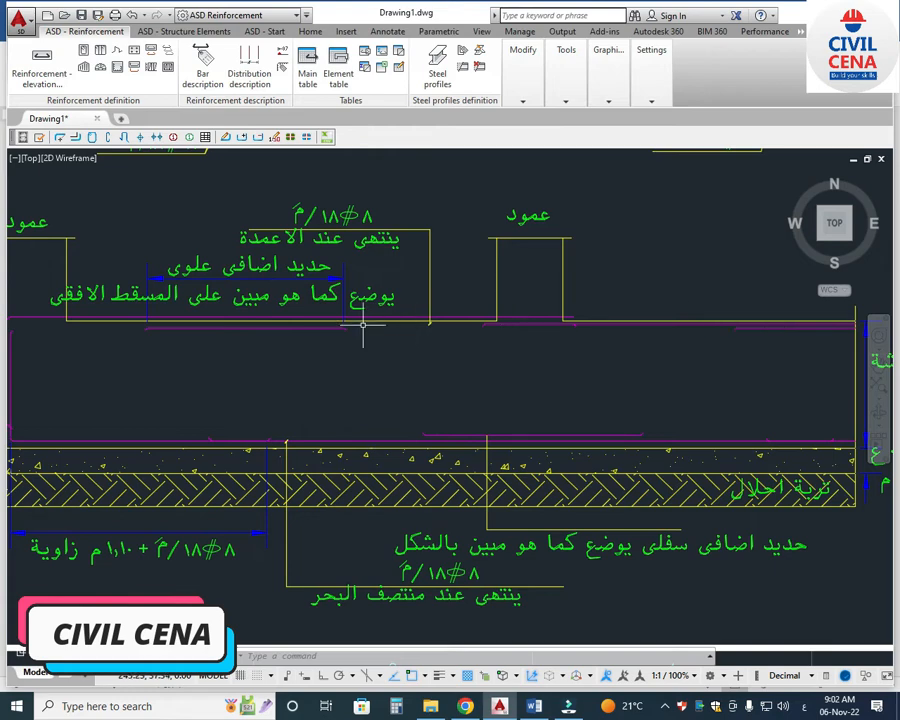
middle_click_drag(472, 440, 494, 425)
middle_click_drag(609, 526, 586, 517)
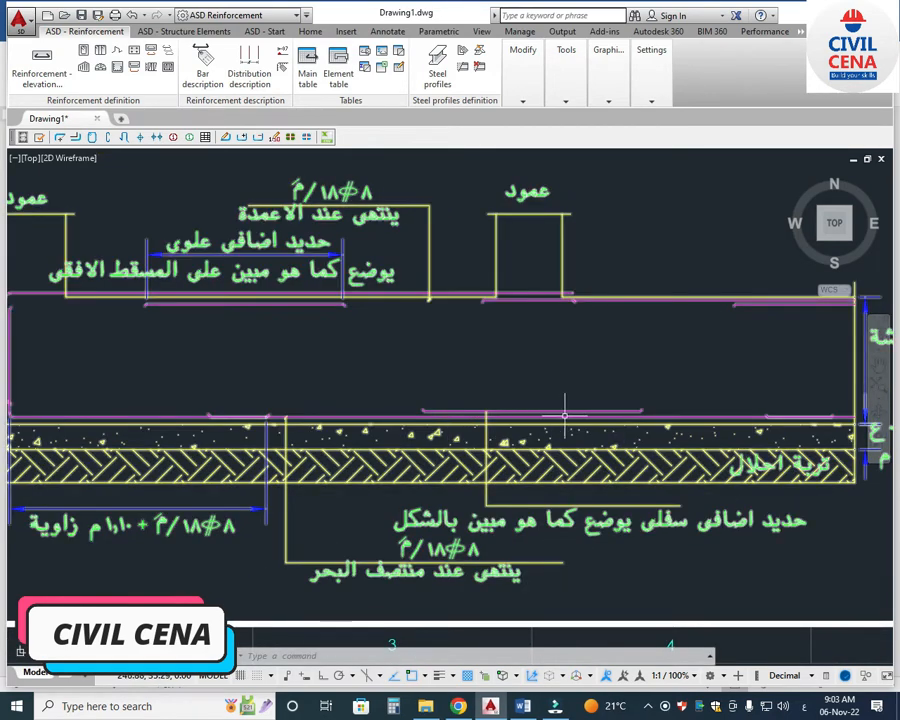
mouse_move(316, 434)
middle_mouse_down()
mouse_move(358, 430)
mouse_move(412, 452)
mouse_move(388, 456)
middle_mouse_up()
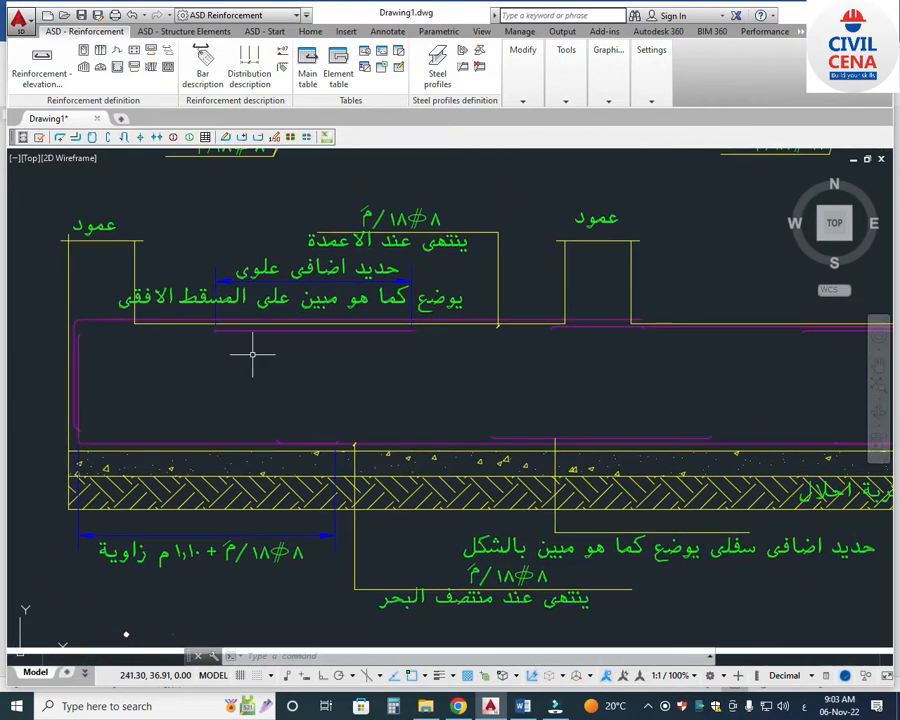
scroll(330, 418, "down", 4)
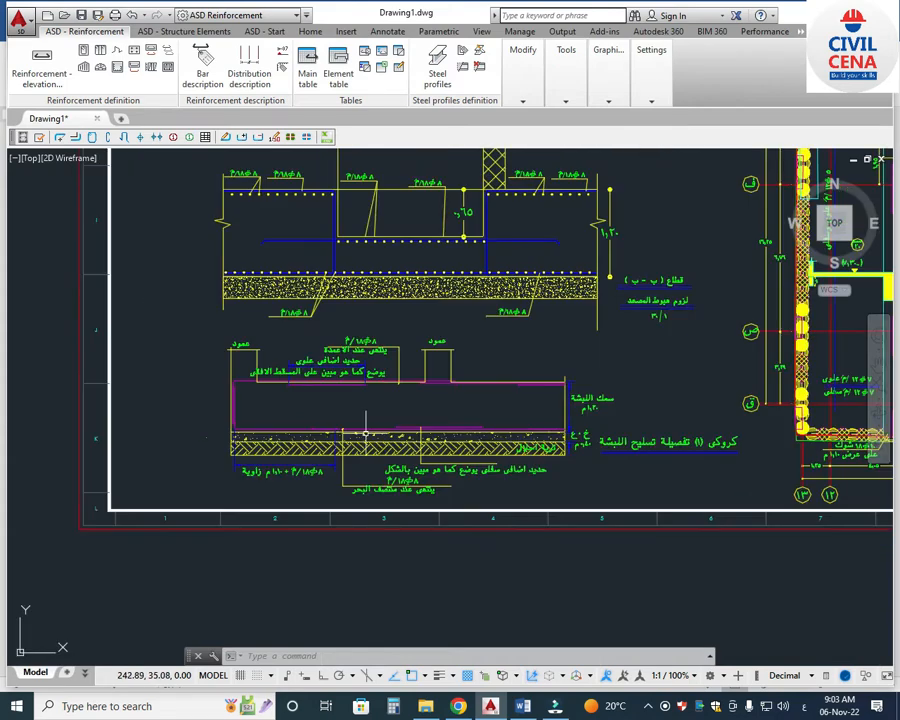
Step: Examine section ب-ب through the elevator pit, following the top and bottom reinforcement and the bars around the recess
scroll(490, 390, "up", 4)
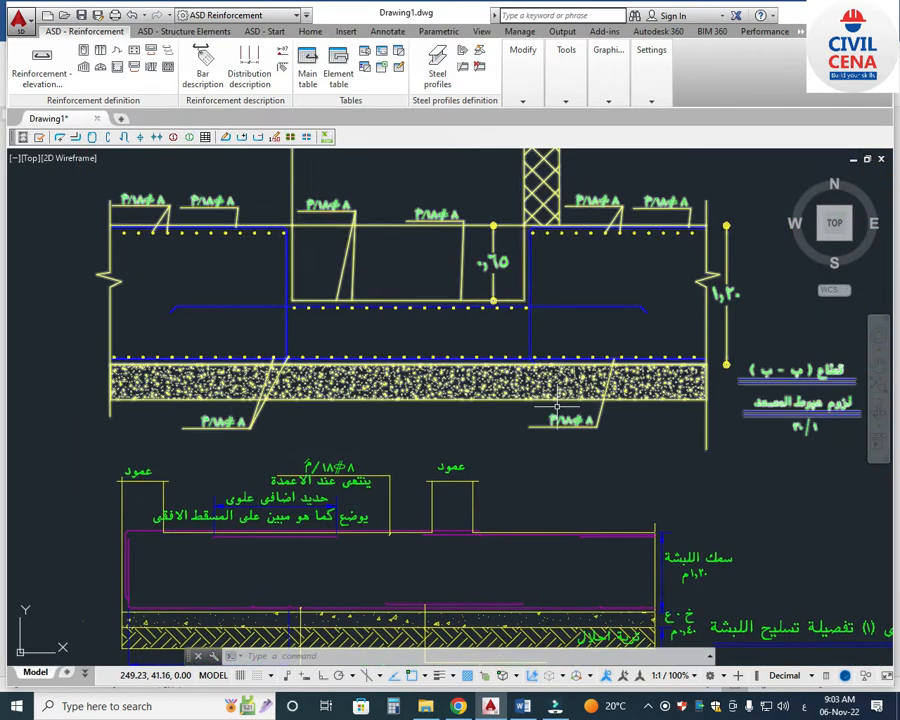
middle_click_drag(693, 331, 725, 411)
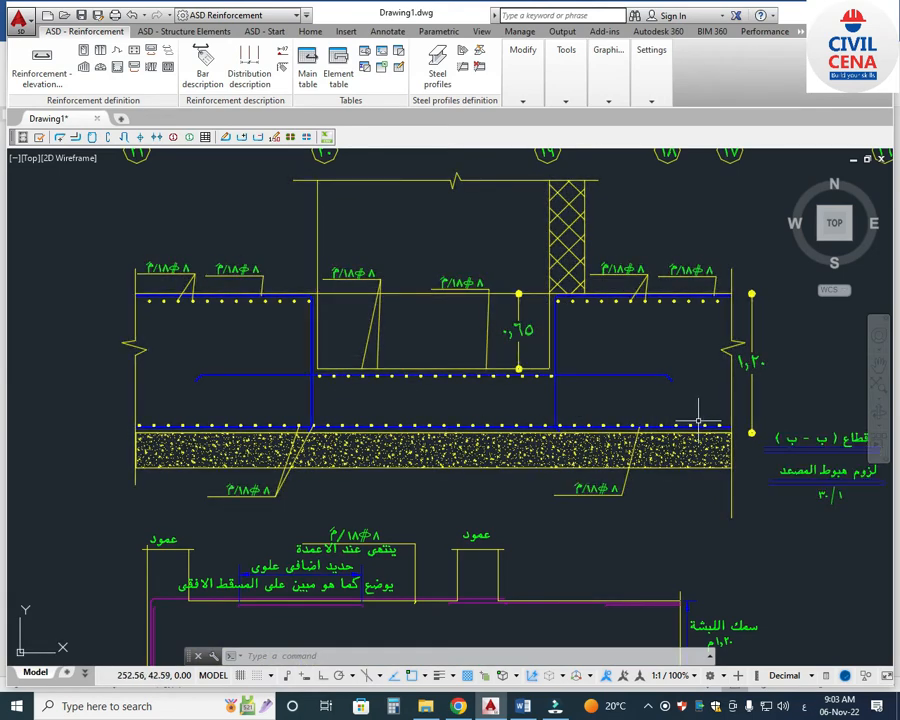
scroll(300, 427, "up", 2)
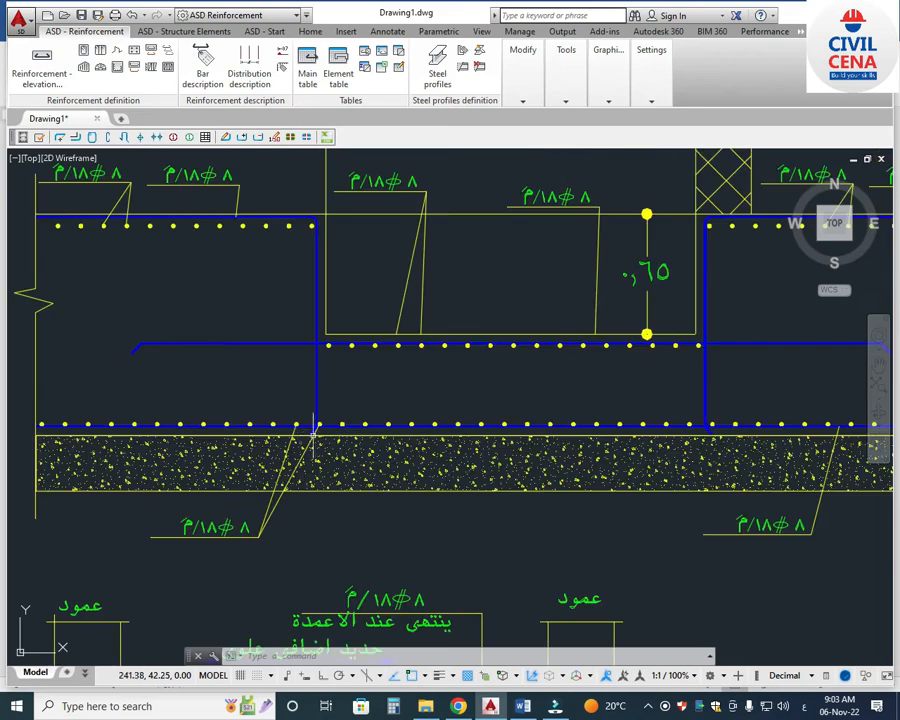
scroll(305, 427, "up", 3)
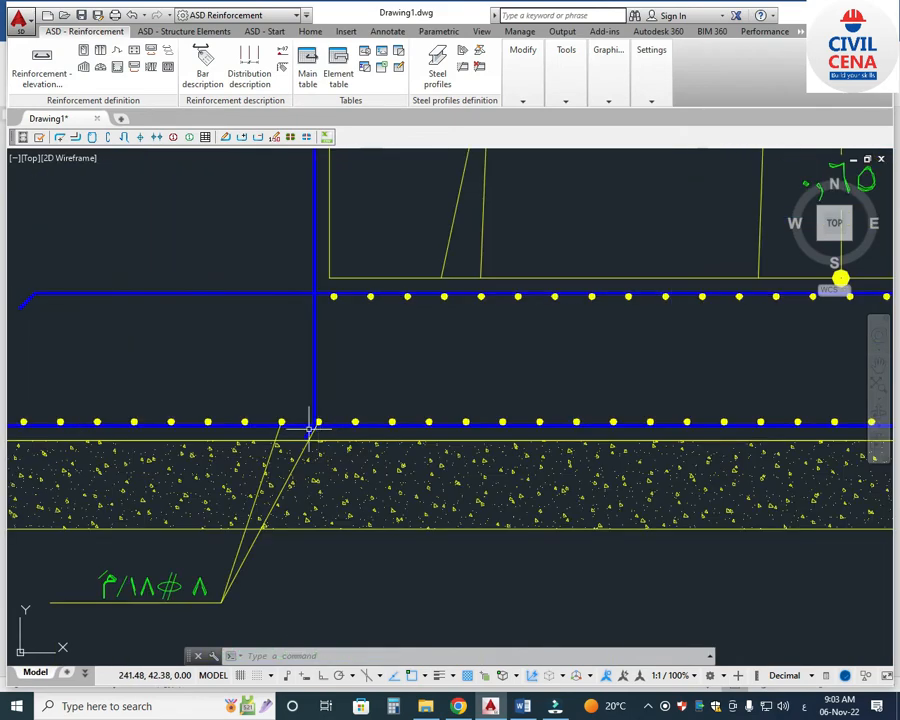
scroll(308, 426, "down", 3)
mouse_move(736, 551)
middle_mouse_down()
mouse_move(717, 599)
mouse_move(701, 611)
middle_mouse_up()
scroll(688, 545, "down", 2)
scroll(806, 352, "up", 2)
middle_click_drag(748, 396, 665, 418)
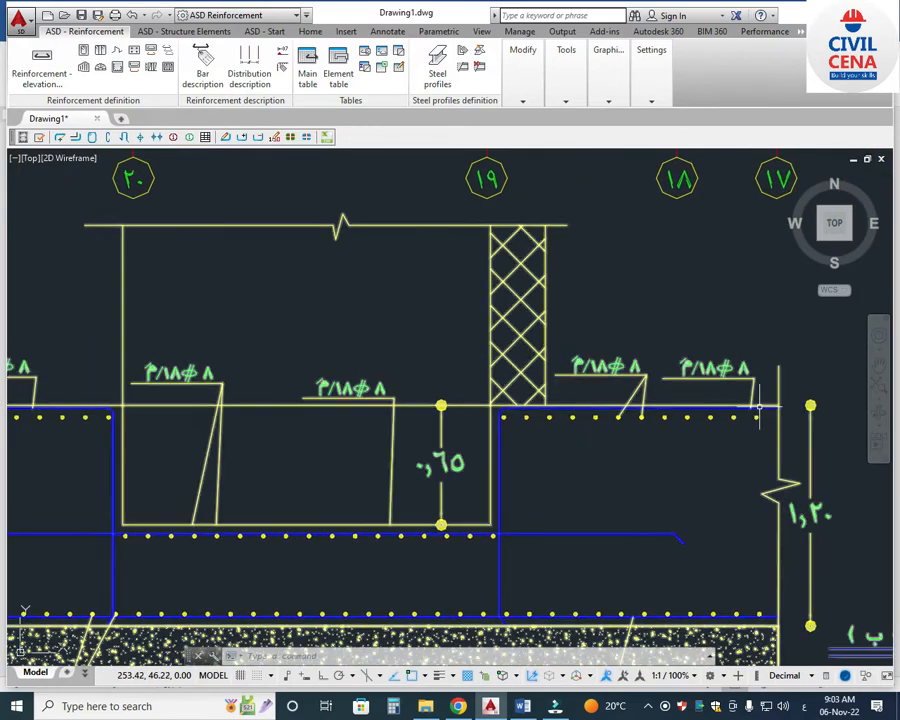
scroll(644, 419, "down", 2)
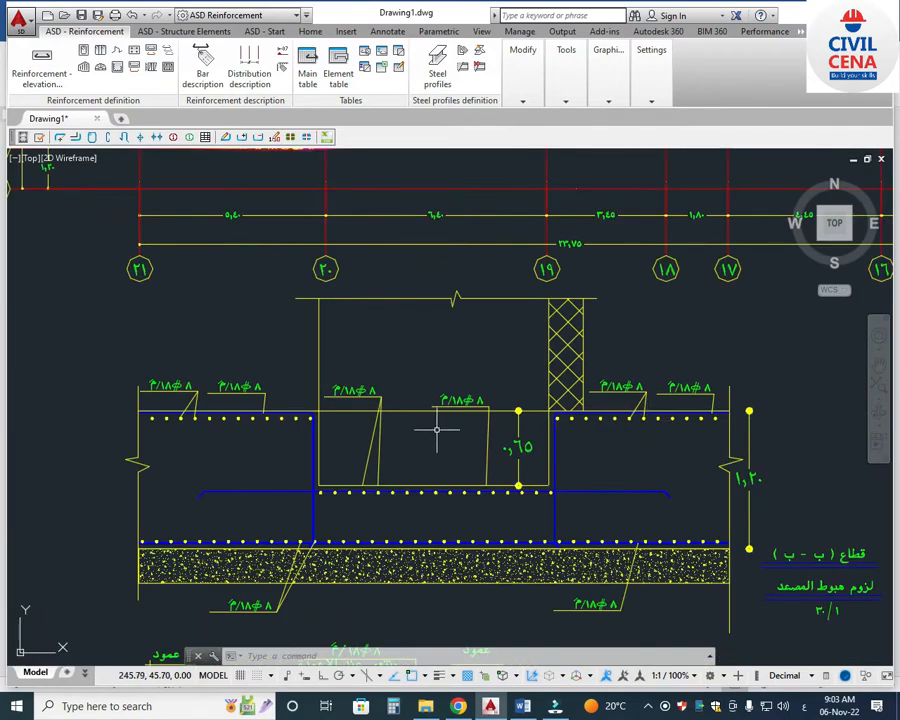
Step: Examine the raft thickness and the top and bottom mesh reinforcement notes in the lower wing of the foundation plan
scroll(431, 438, "down", 4)
middle_click_drag(612, 450, 268, 453)
scroll(495, 478, "up", 8)
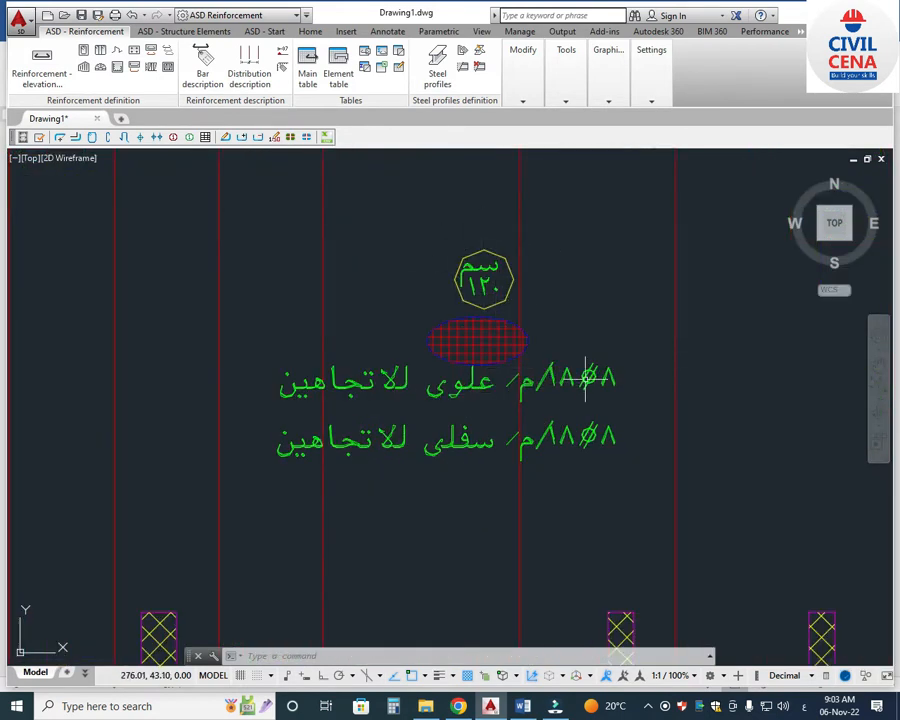
scroll(580, 397, "down", 2)
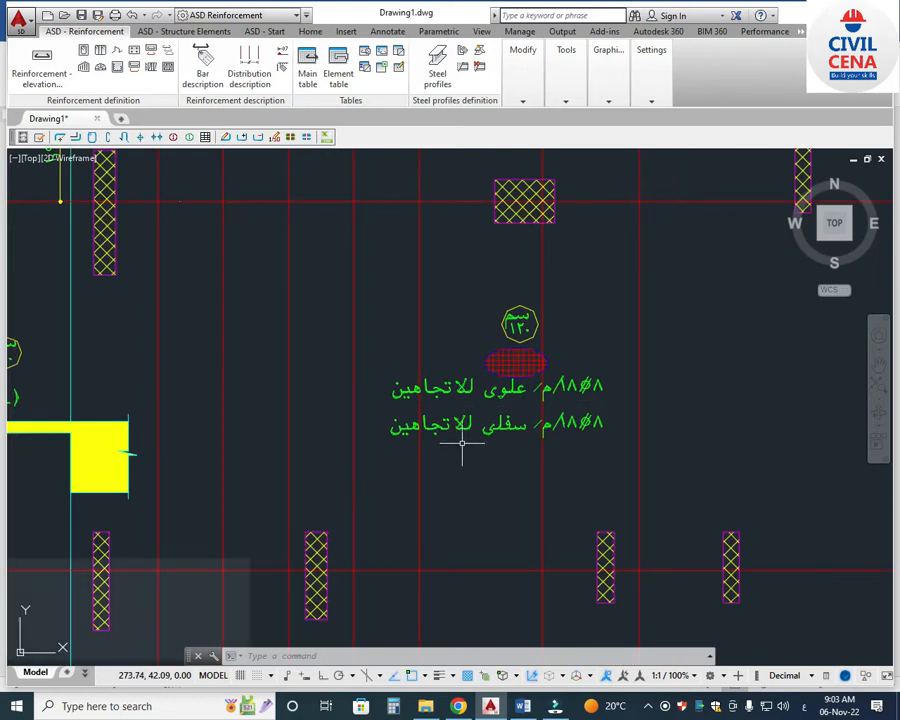
scroll(450, 398, "down", 3)
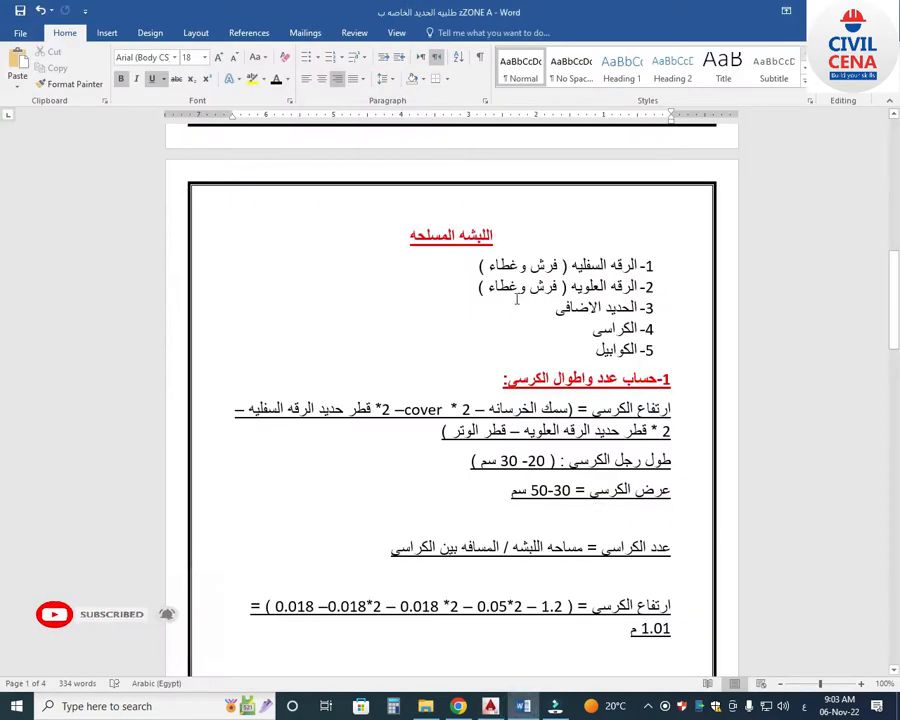
Step: Return to the AutoCAD drawing and look over the foundation plan's upper zone around the elevator pit and its lower wing
left_click(490, 706)
scroll(456, 546, "down", 5)
middle_click_drag(426, 400, 568, 552)
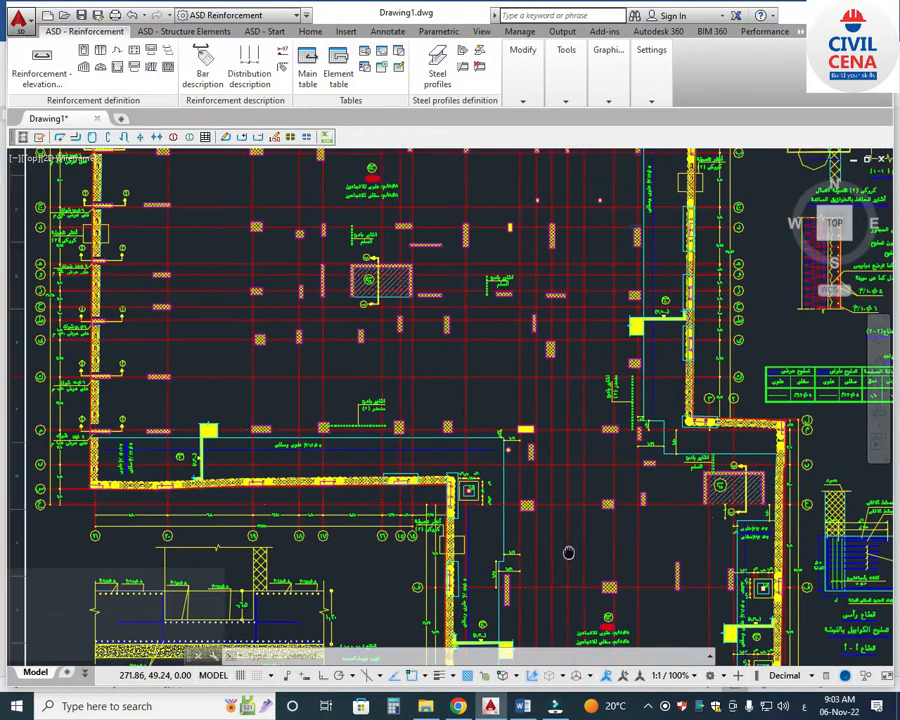
scroll(430, 352, "up", 5)
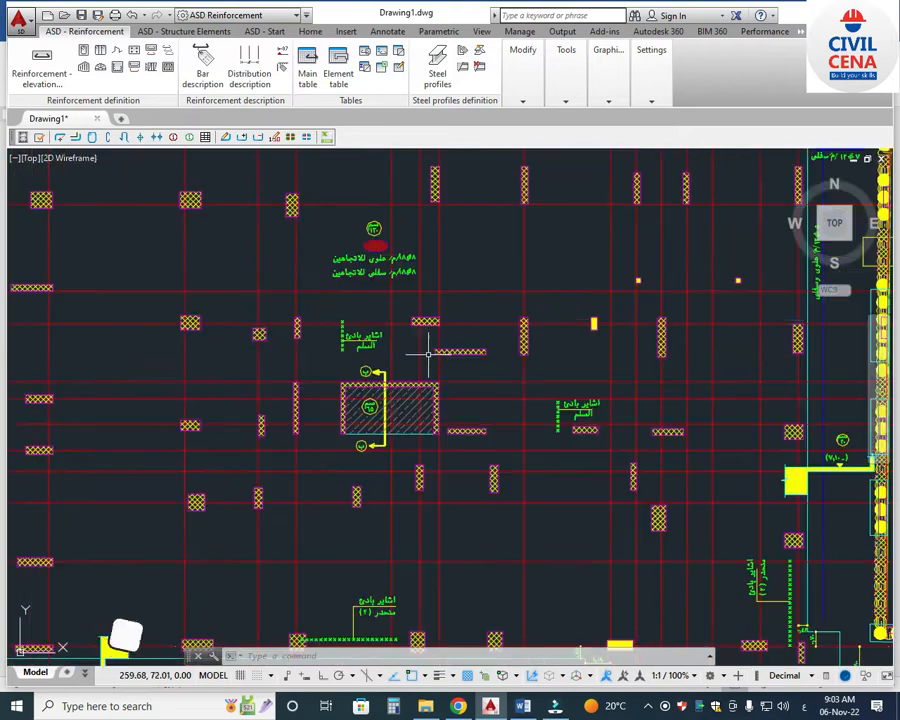
scroll(426, 355, "down", 5)
middle_click_drag(501, 465, 426, 310)
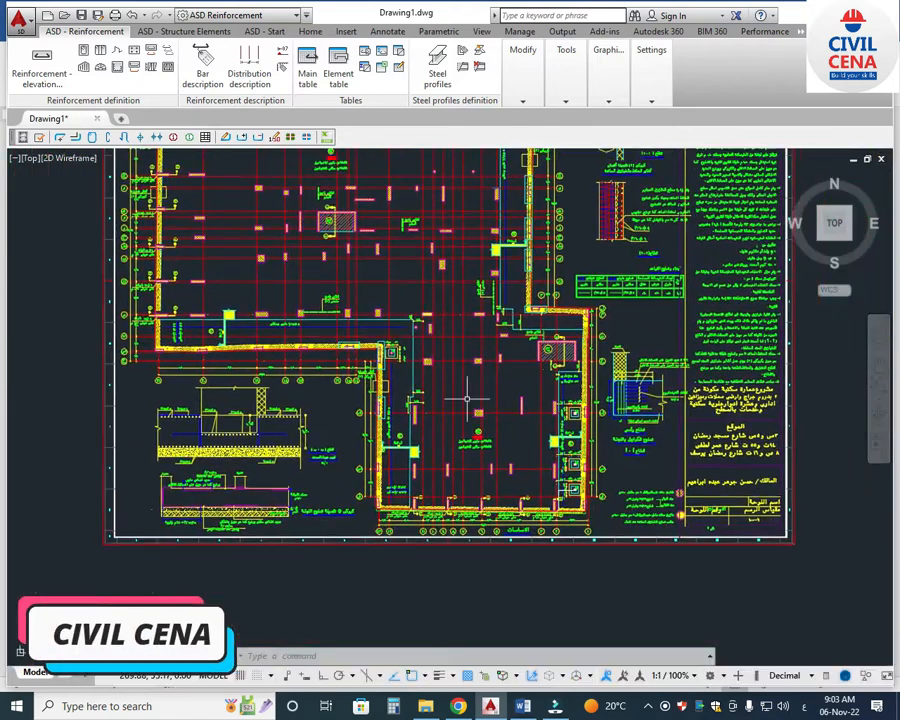
scroll(505, 563, "up", 2)
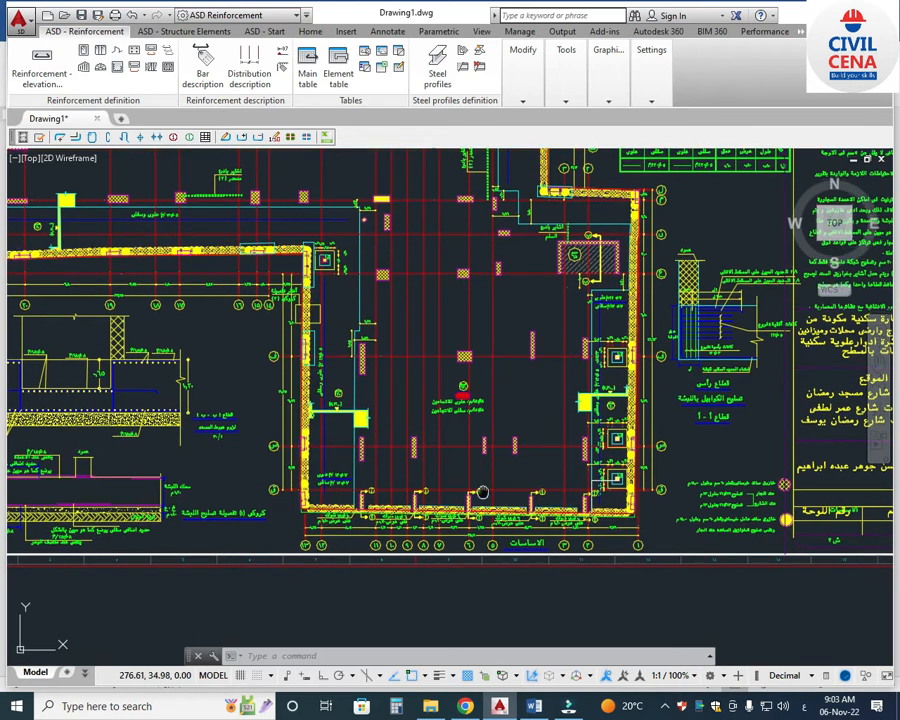
Step: Consult the raft item list in Word and examine the column bar notes and section أ-أ marks along the plan's lower edge in AutoCAD
left_click(536, 706)
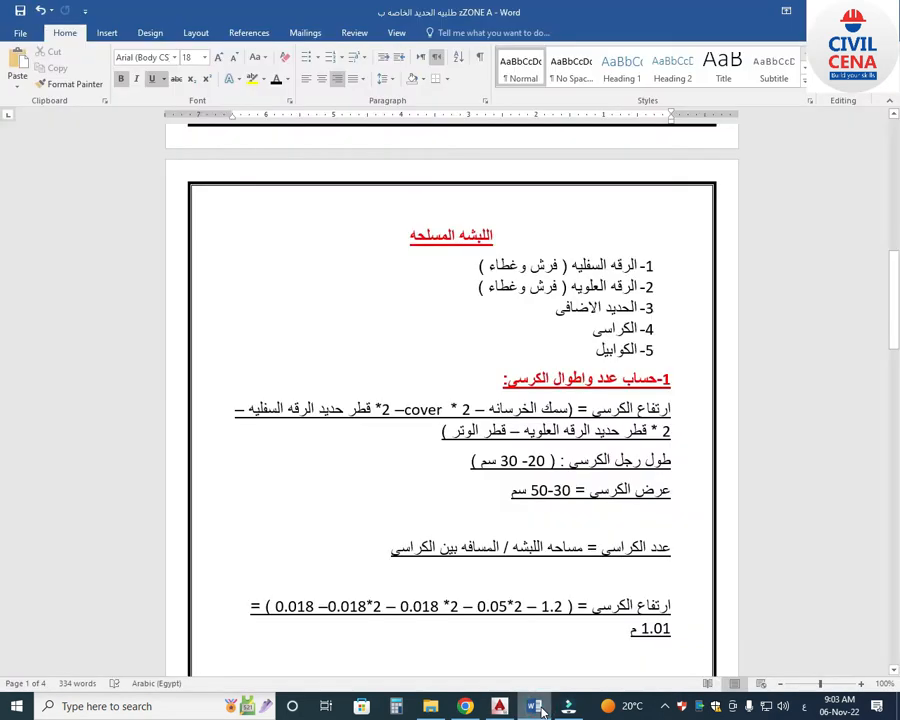
left_click(538, 708)
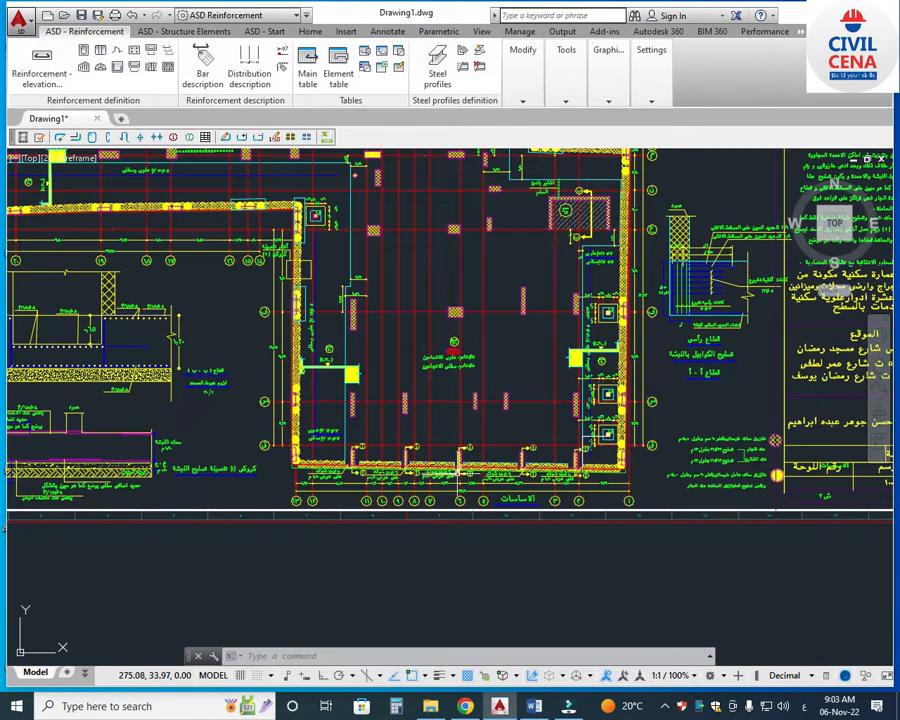
scroll(459, 472, "up", 3)
scroll(457, 473, "up", 2)
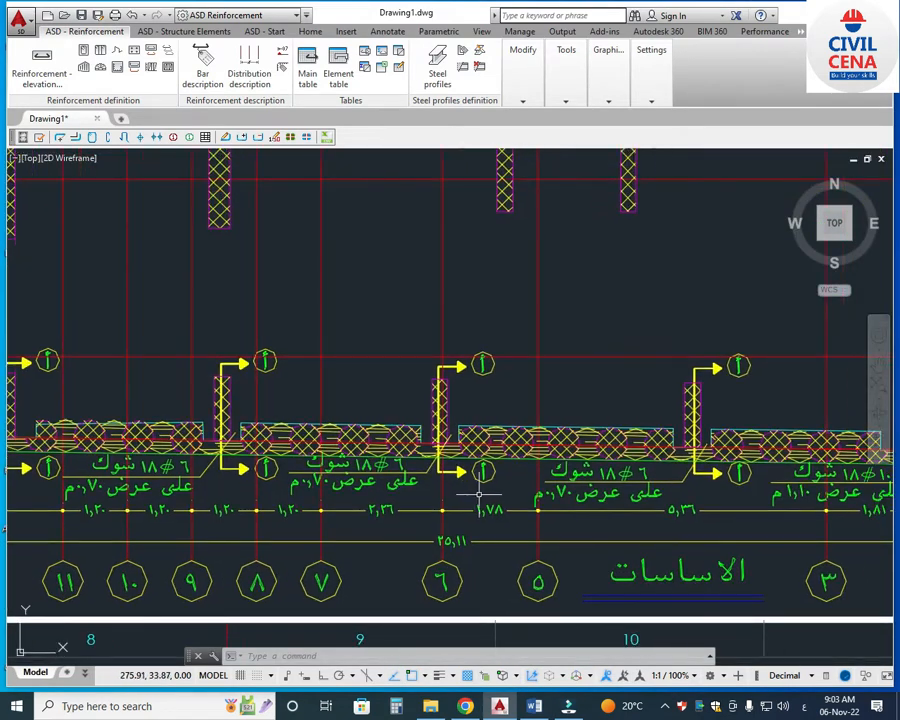
scroll(482, 492, "down", 2)
middle_click_drag(490, 497, 440, 516)
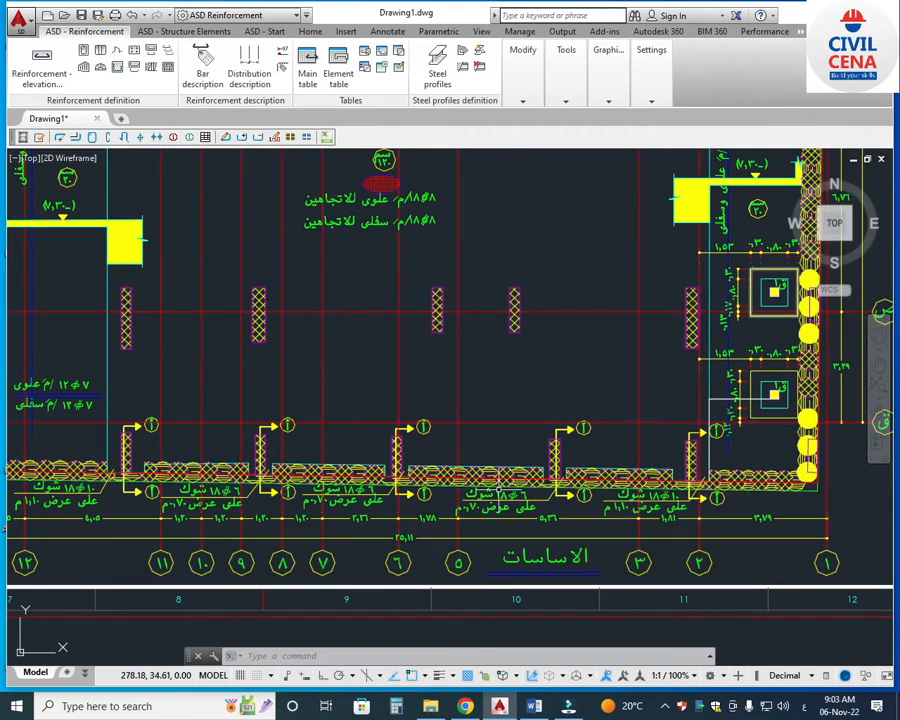
scroll(507, 490, "up", 2)
middle_click_drag(330, 479, 432, 490)
scroll(430, 495, "up", 2)
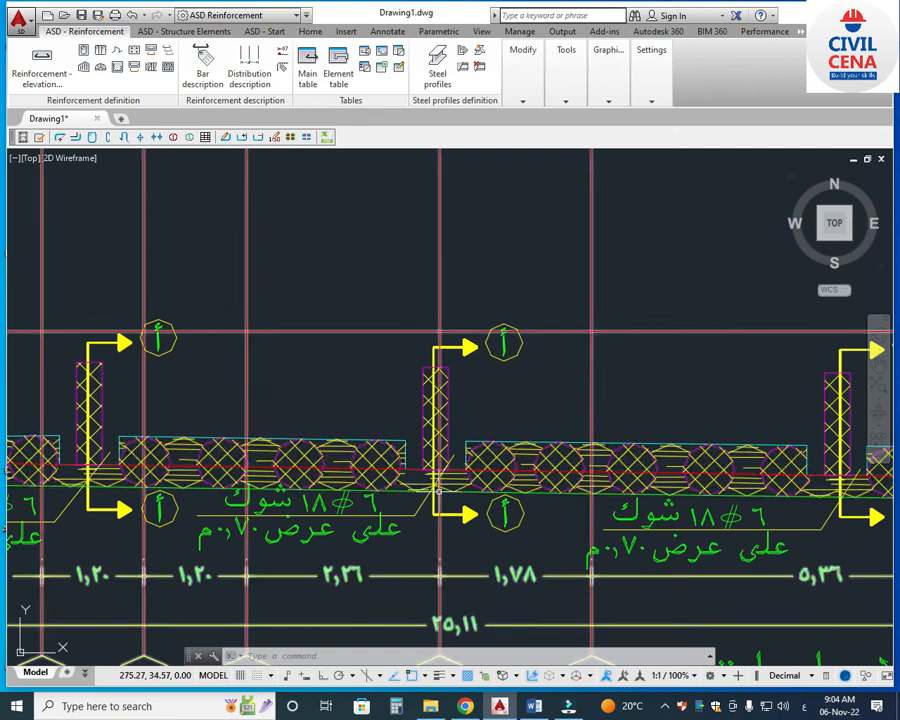
scroll(431, 491, "down", 2)
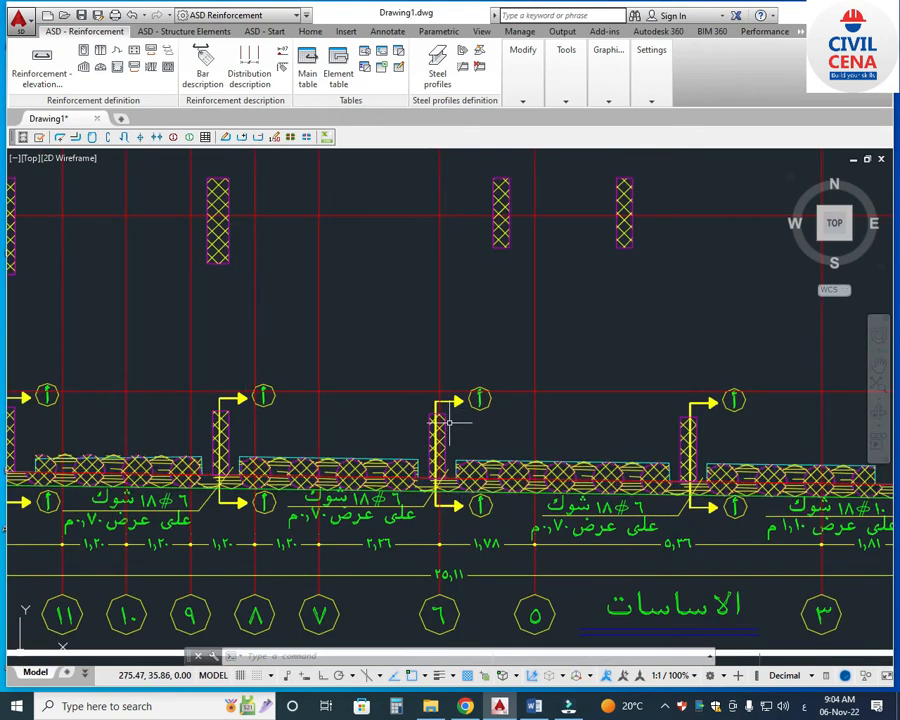
scroll(451, 486, "up", 2)
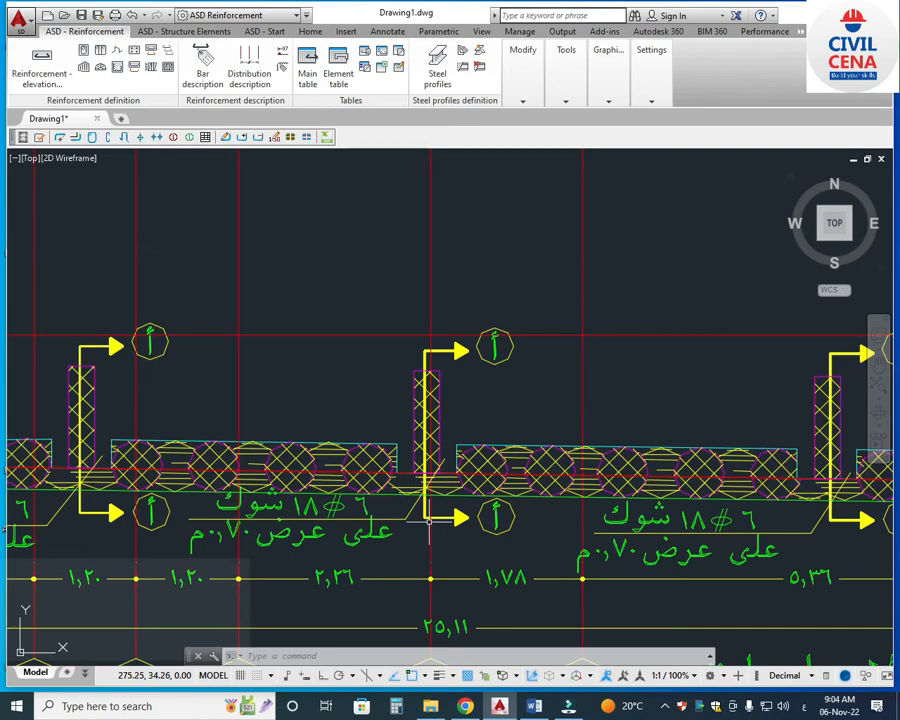
scroll(425, 520, "down", 3)
scroll(410, 515, "up", 2)
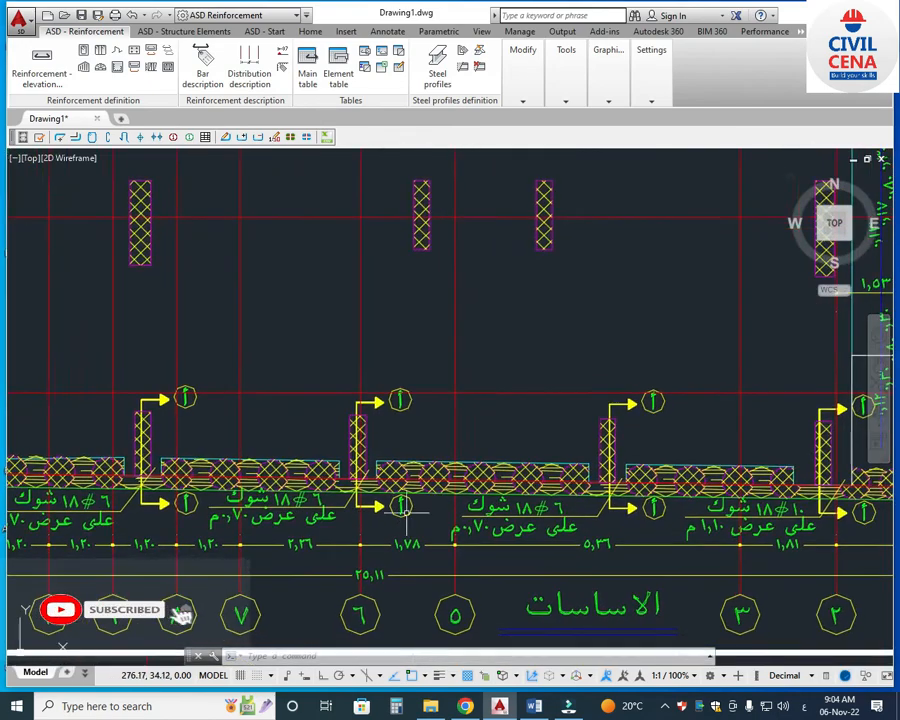
scroll(412, 378, "up", 2)
scroll(350, 525, "down", 3)
scroll(354, 530, "down", 2)
Step: Examine the raft corbel reinforcement in section أ-أ, comparing its main bars and horizontal and vertical stirrups with the column locations on the plan
mouse_move(620, 510)
middle_mouse_down()
mouse_move(558, 546)
mouse_move(506, 593)
middle_mouse_up()
scroll(716, 383, "up", 2)
middle_click_drag(692, 380, 675, 459)
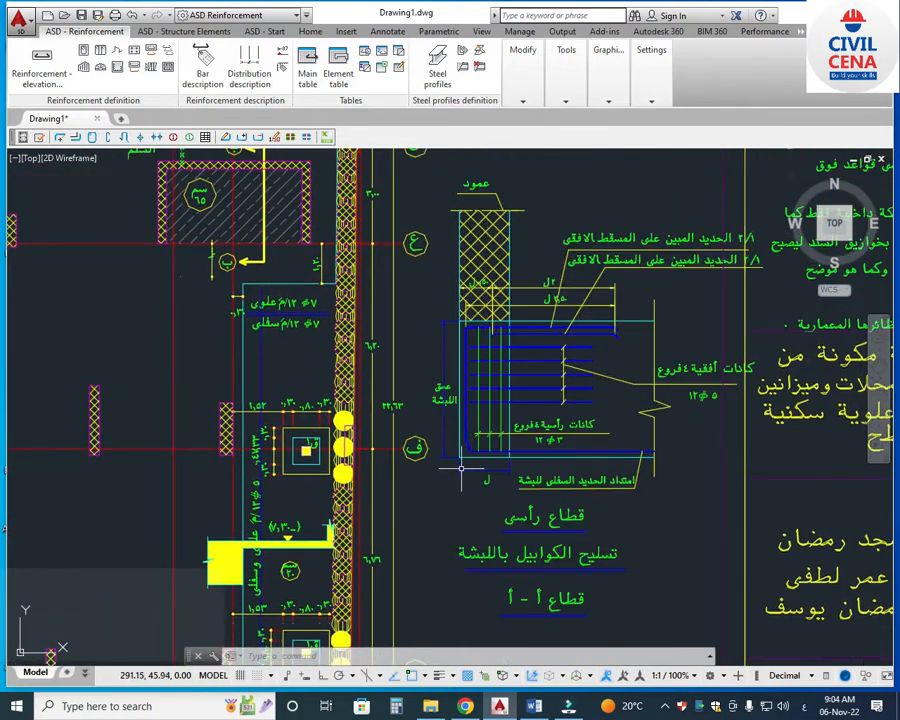
middle_click_drag(496, 184, 497, 222)
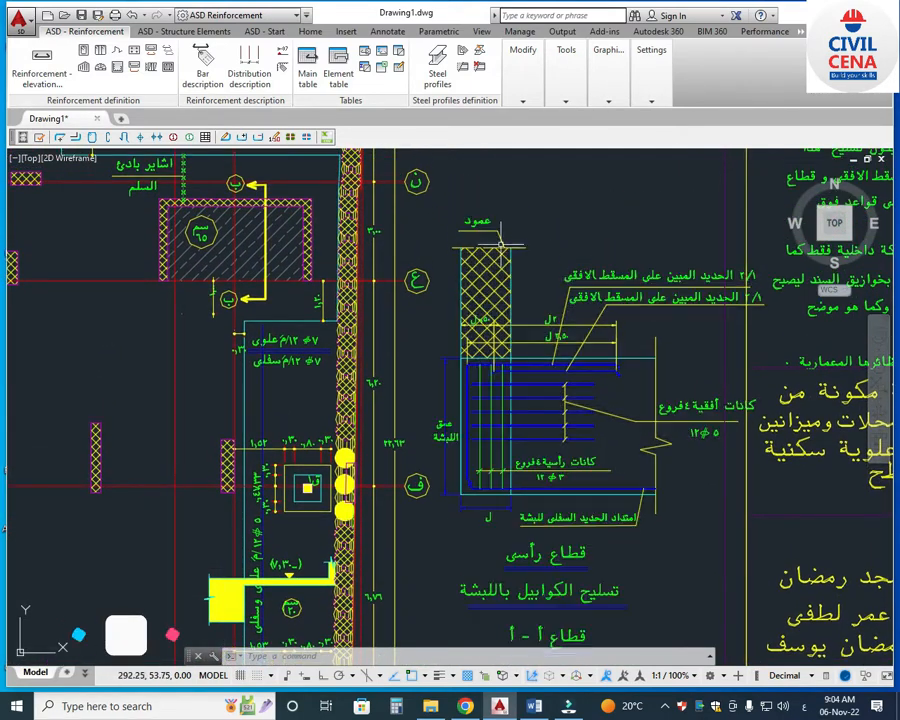
scroll(500, 243, "down", 4)
scroll(240, 600, "up", 5)
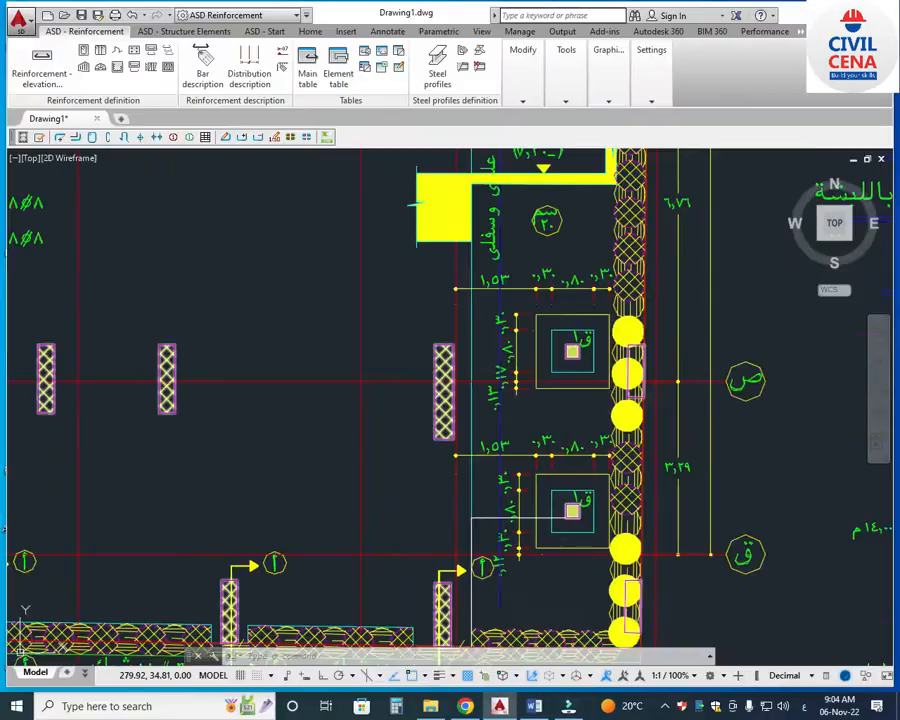
scroll(471, 518, "down", 3)
scroll(605, 268, "up", 5)
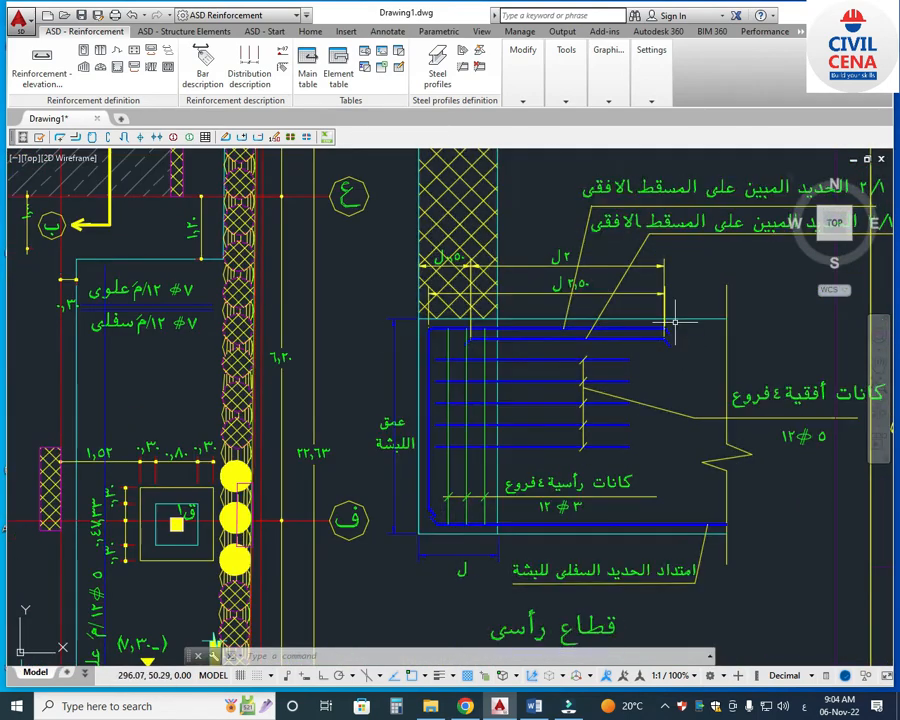
Step: Examine the corbel's vertical section, relating the extension lengths of its two upper bars to the column width ل and the raft depth
mouse_move(636, 350)
middle_mouse_down()
mouse_move(691, 408)
mouse_move(609, 440)
middle_mouse_up()
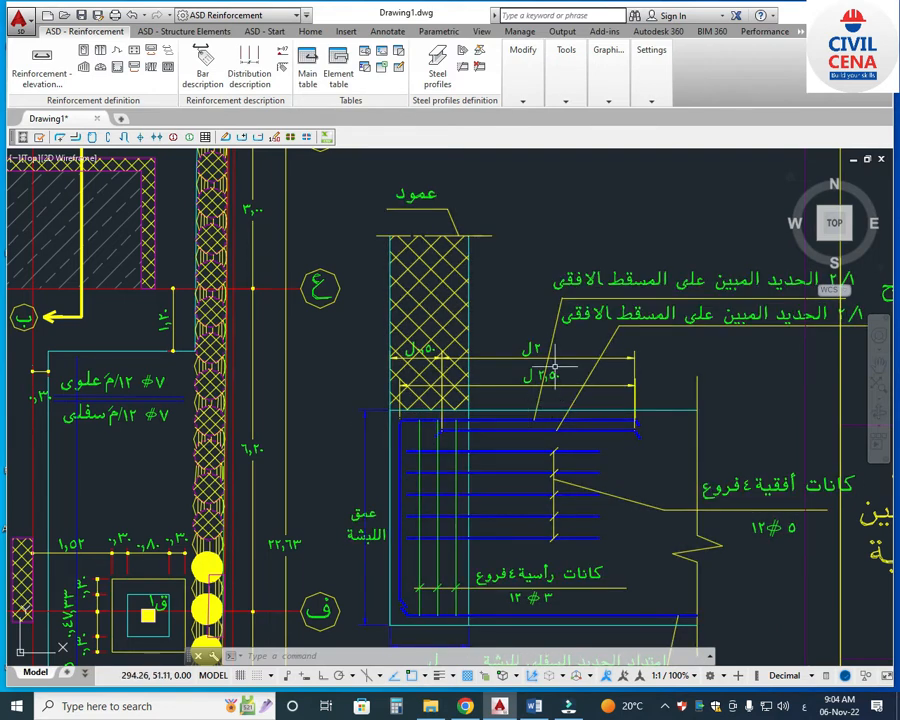
middle_click_drag(485, 521, 483, 436)
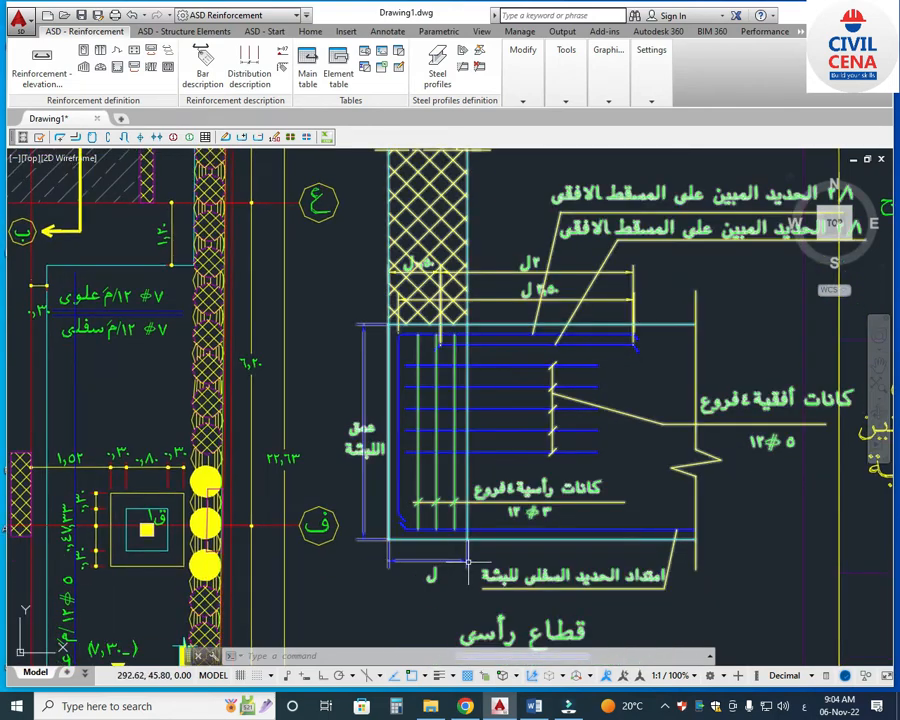
middle_click_drag(499, 343, 529, 440)
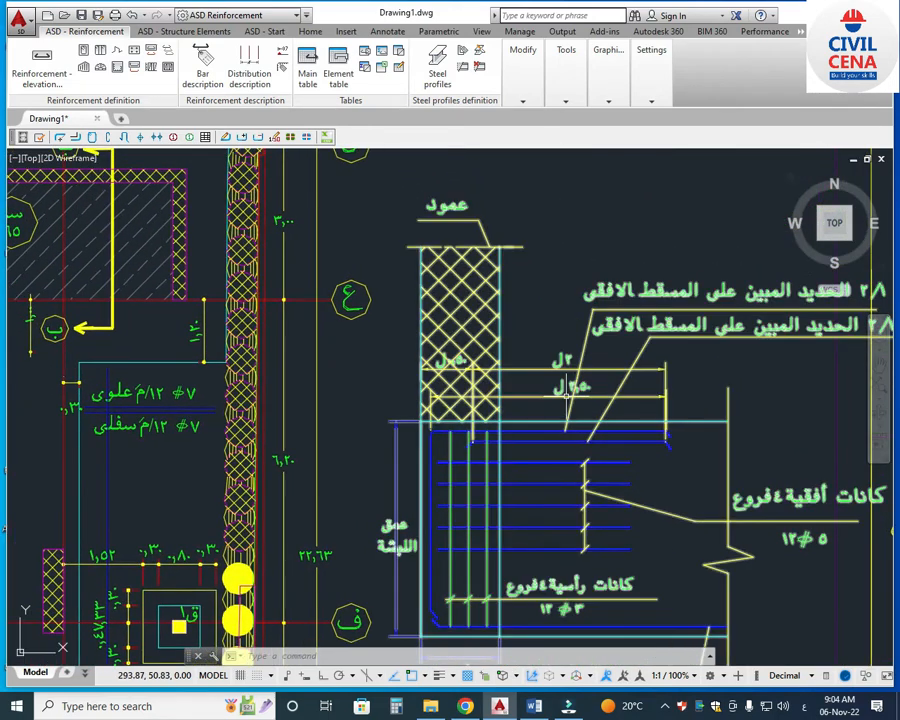
scroll(562, 400, "up", 2)
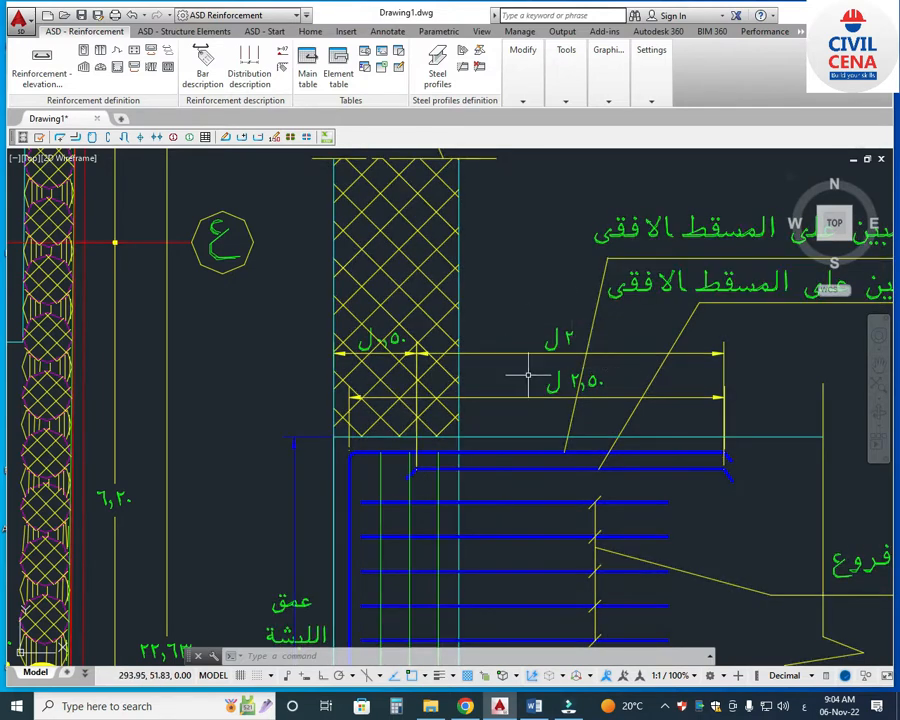
scroll(590, 380, "down", 2)
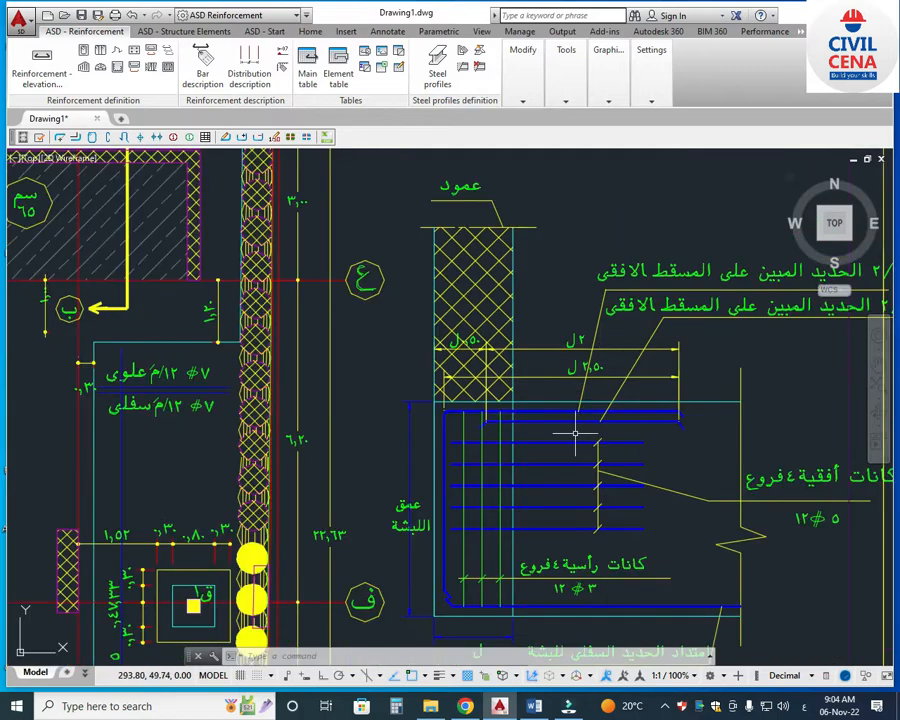
mouse_move(558, 518)
middle_mouse_down()
mouse_move(558, 420)
mouse_move(591, 327)
middle_mouse_up()
scroll(547, 391, "down", 2)
middle_click_drag(365, 610, 388, 504)
middle_click_drag(602, 334, 577, 532)
scroll(613, 370, "up", 2)
middle_click_drag(598, 358, 609, 399)
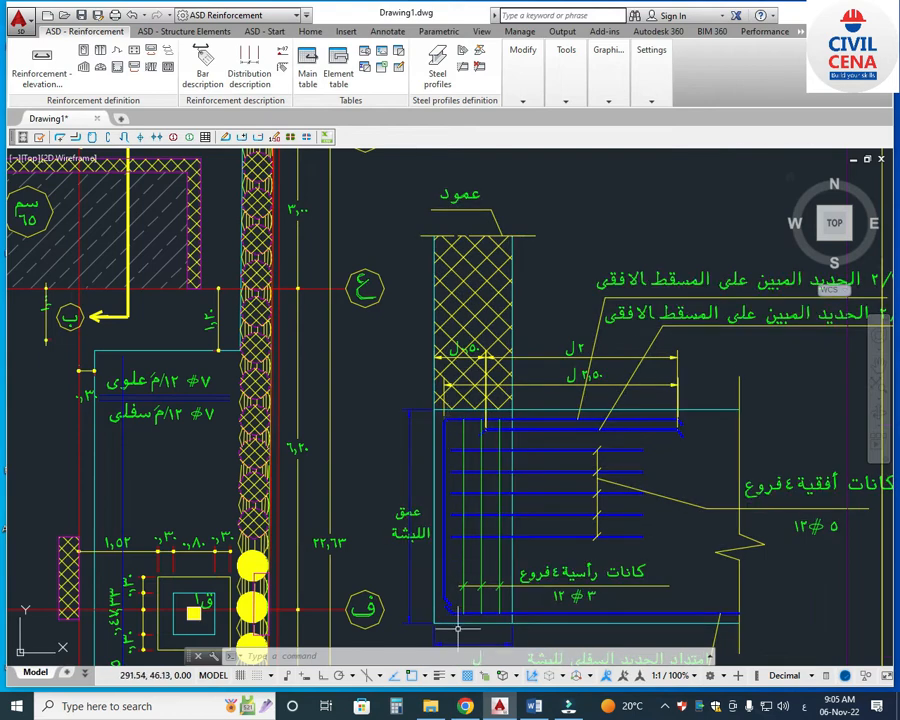
middle_click_drag(597, 392, 591, 427)
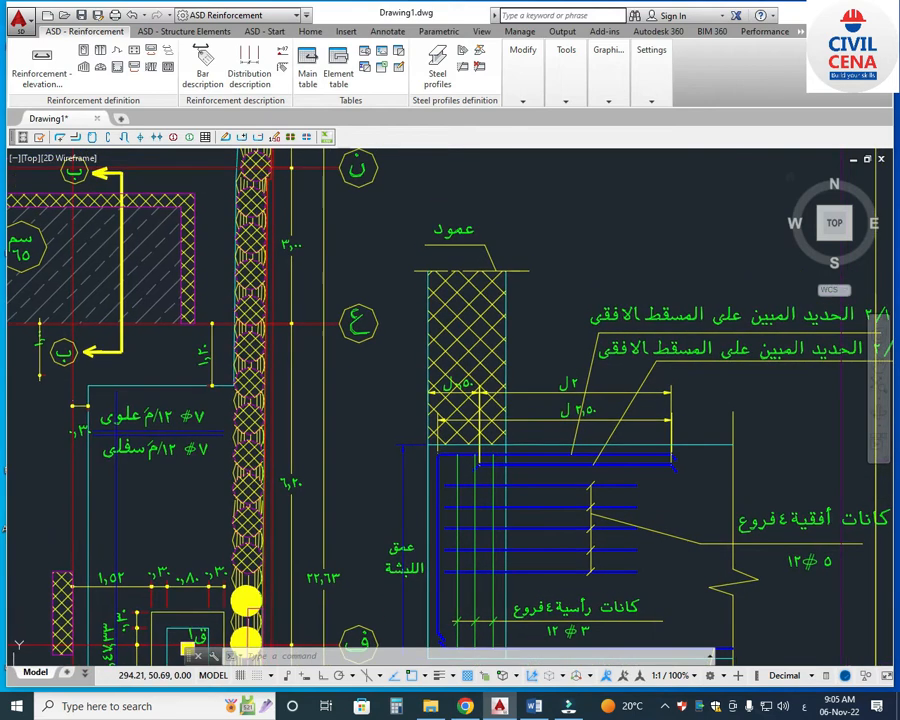
scroll(551, 389, "up", 2)
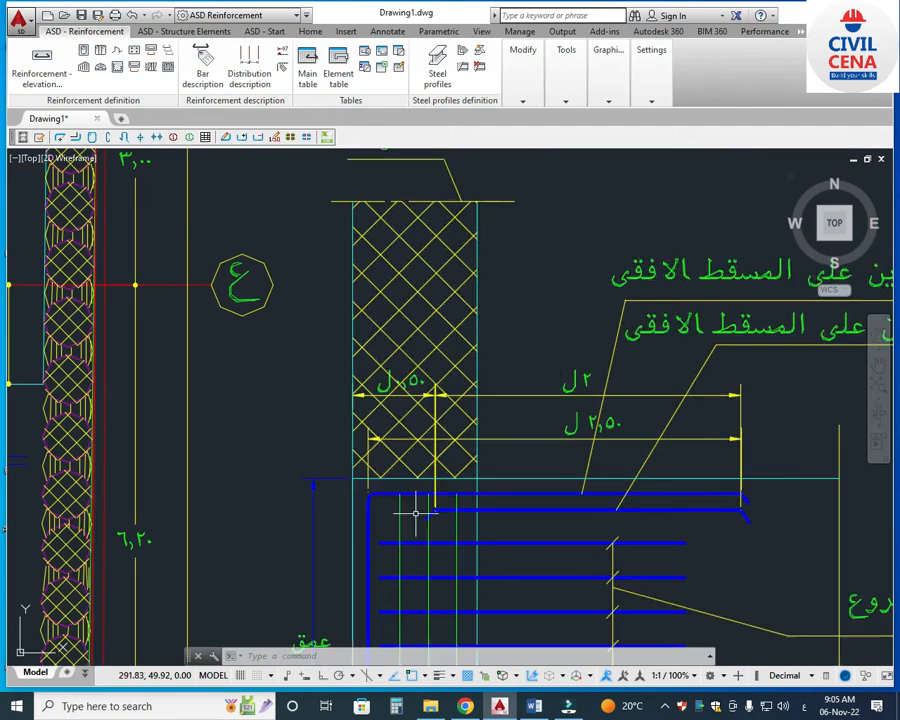
scroll(600, 510, "down", 3)
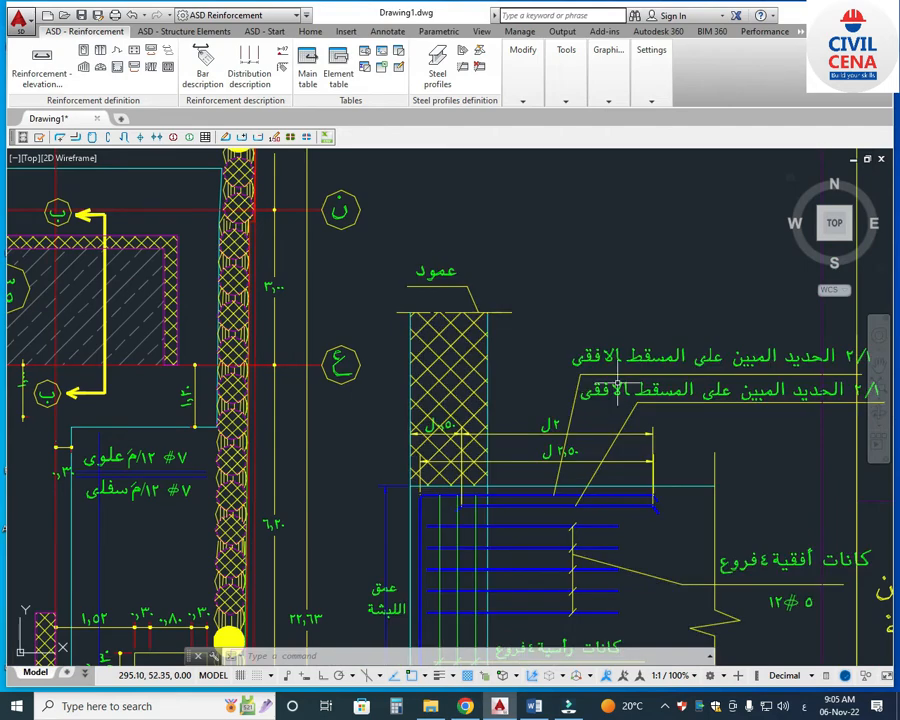
Step: Sketch a reinforcement chair as an open five-segment polyline with two feet, two uprights and a sloping top, in the empty space between the sheets
scroll(618, 385, "down", 2)
scroll(628, 345, "down", 6)
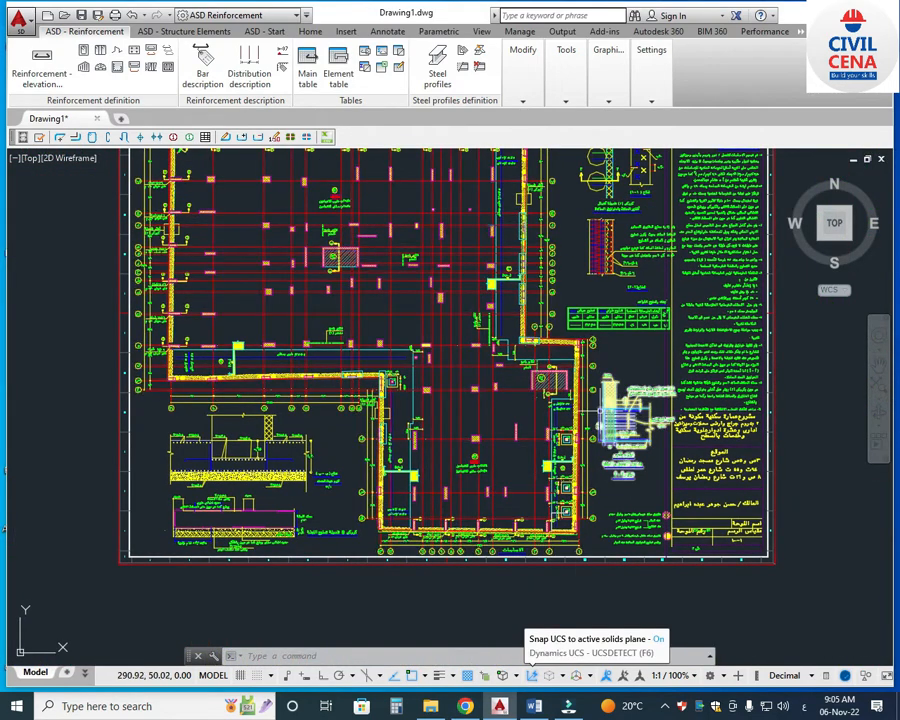
scroll(507, 412, "down", 4)
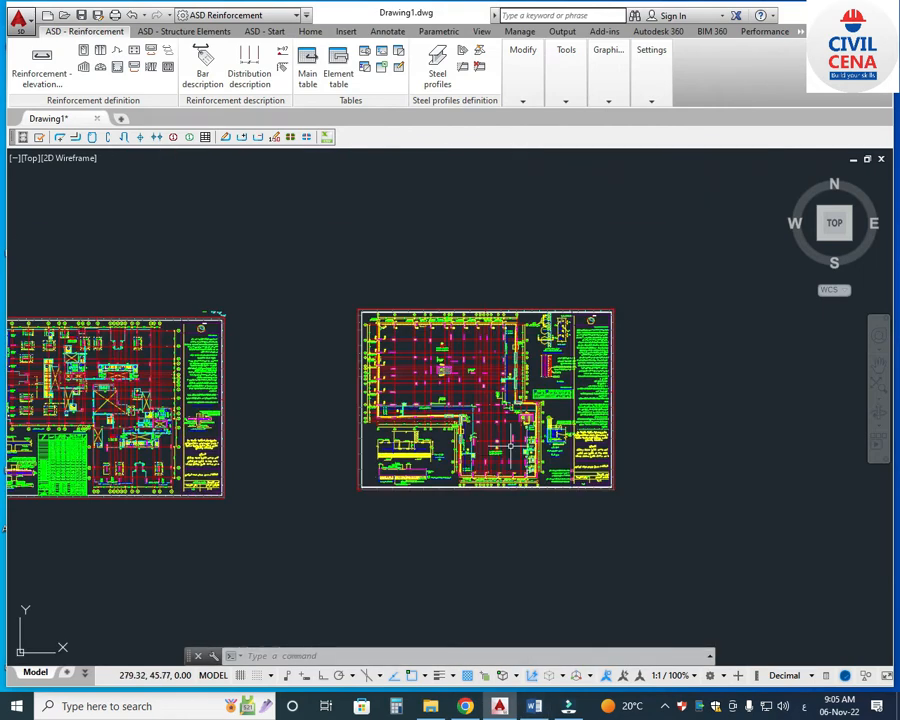
scroll(466, 432, "up", 2)
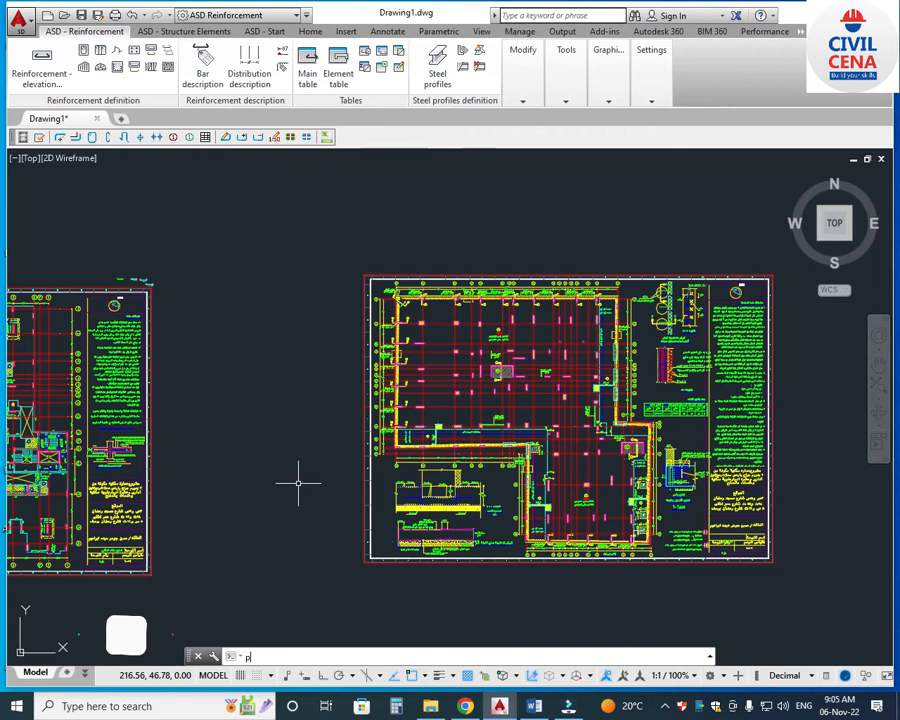
key("Return")
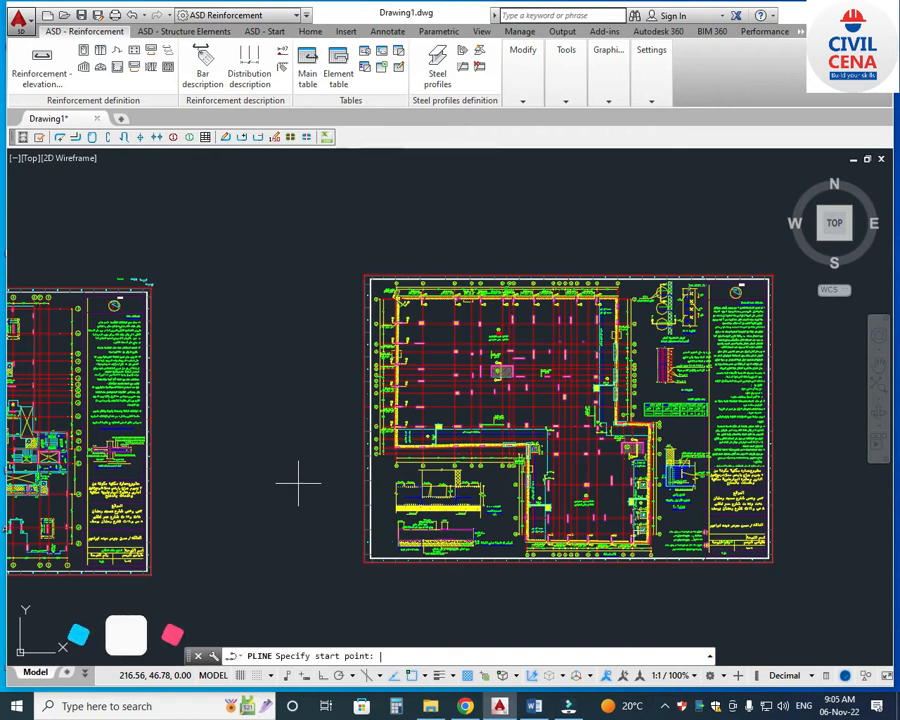
left_click(316, 432)
scroll(302, 440, "up", 3)
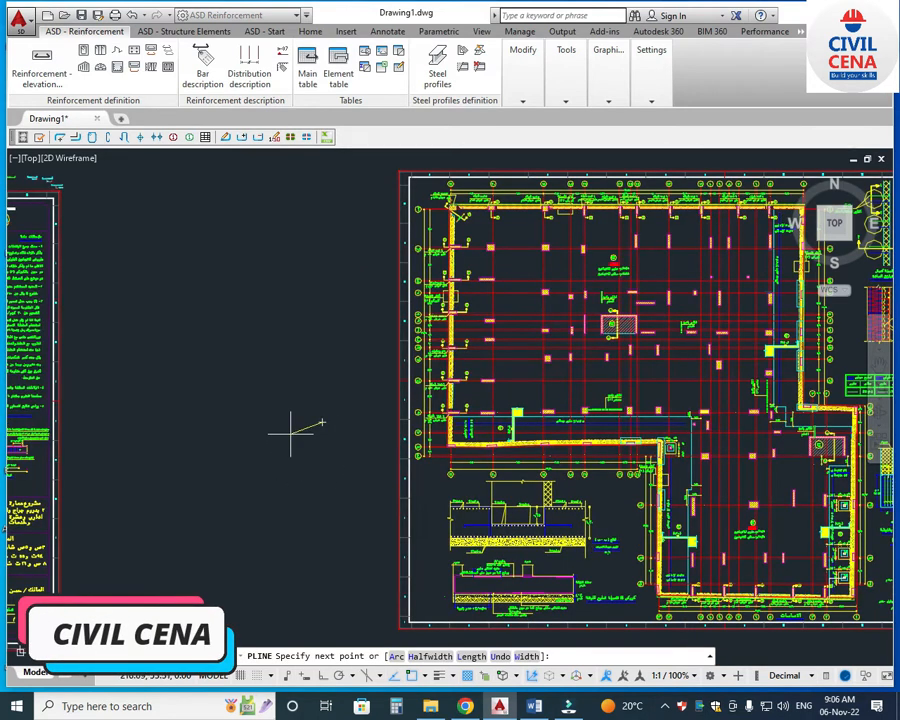
left_click(291, 432)
left_click(290, 341)
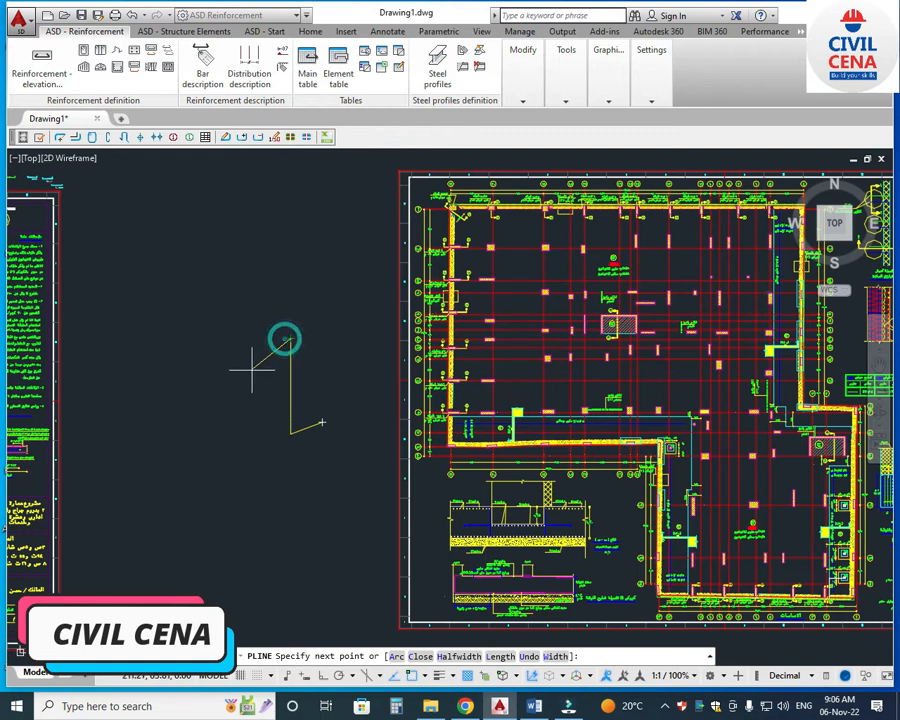
left_click(245, 366)
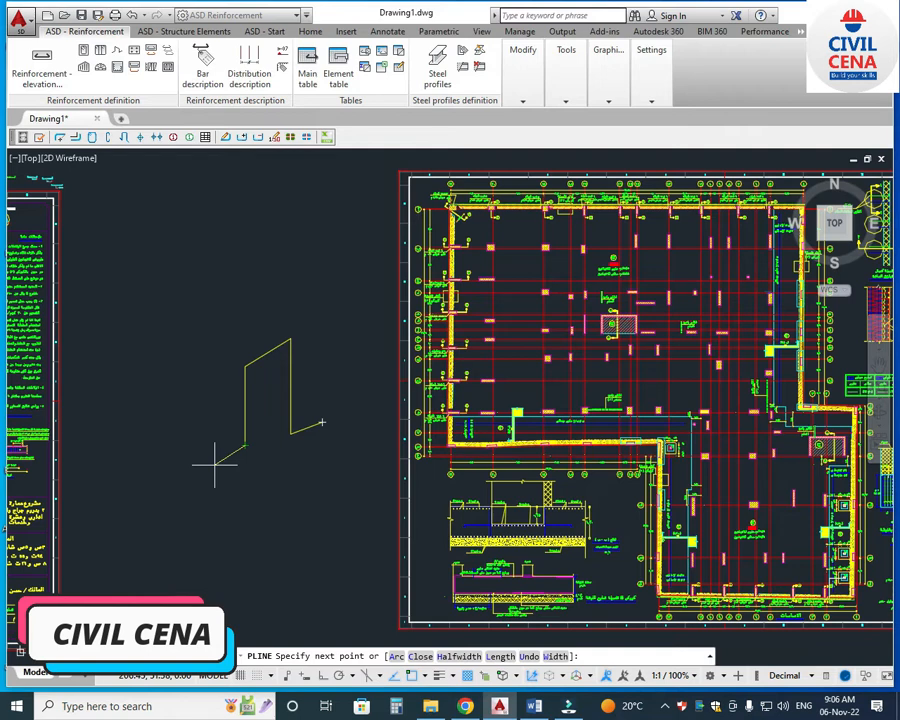
left_click(218, 460)
key("Return")
Step: Compare the chair sketch with section ب-ب at the elevator pit, checking the raft thickness and the upper and lower mesh layers
scroll(296, 464, "up", 2)
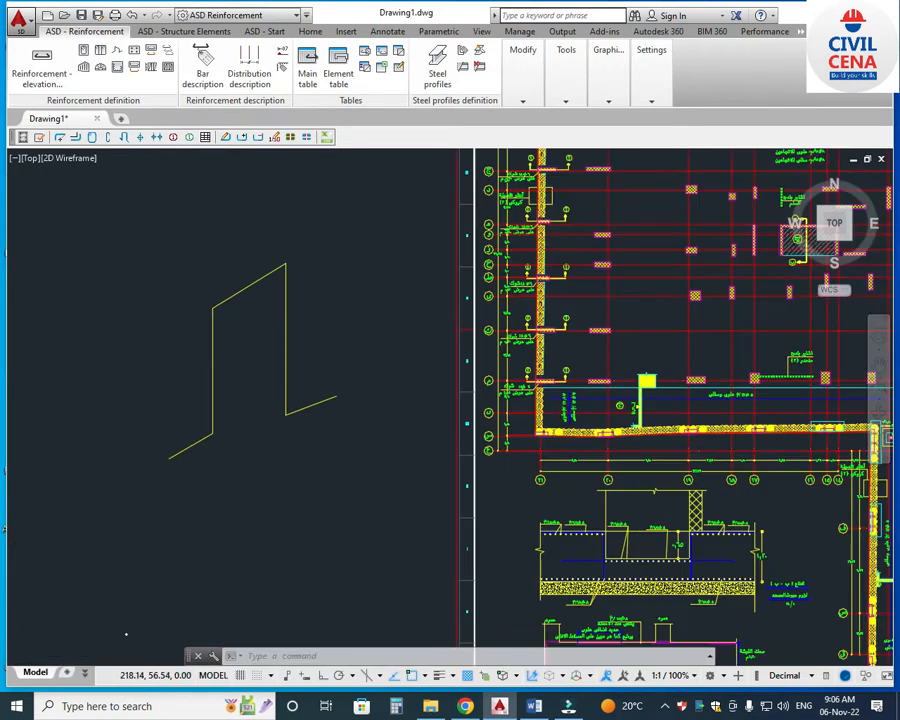
scroll(302, 393, "down", 2)
middle_click_drag(326, 432, 253, 425)
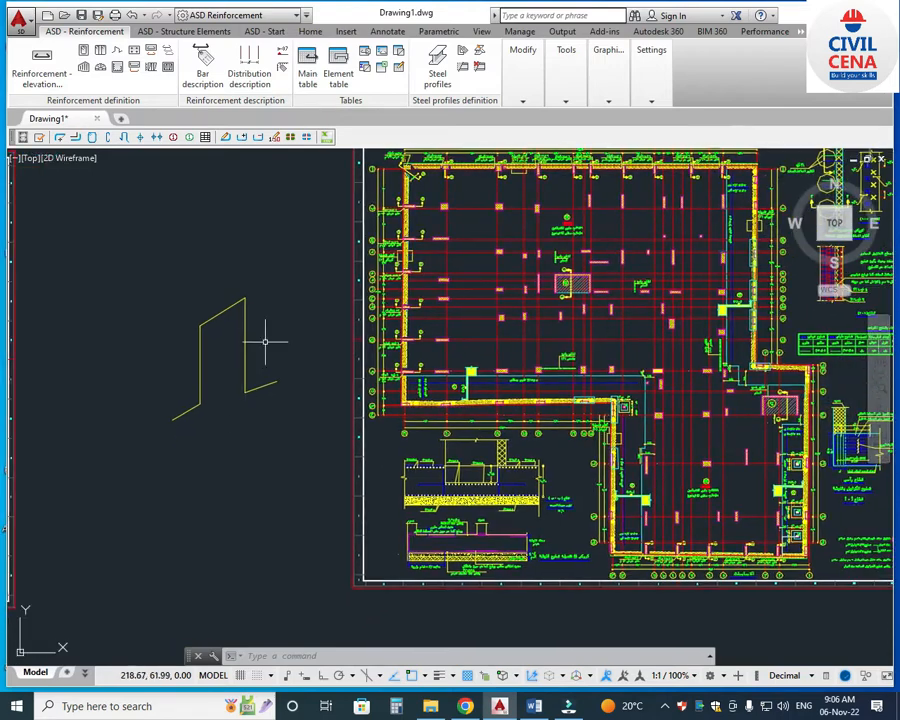
scroll(295, 422, "up", 4)
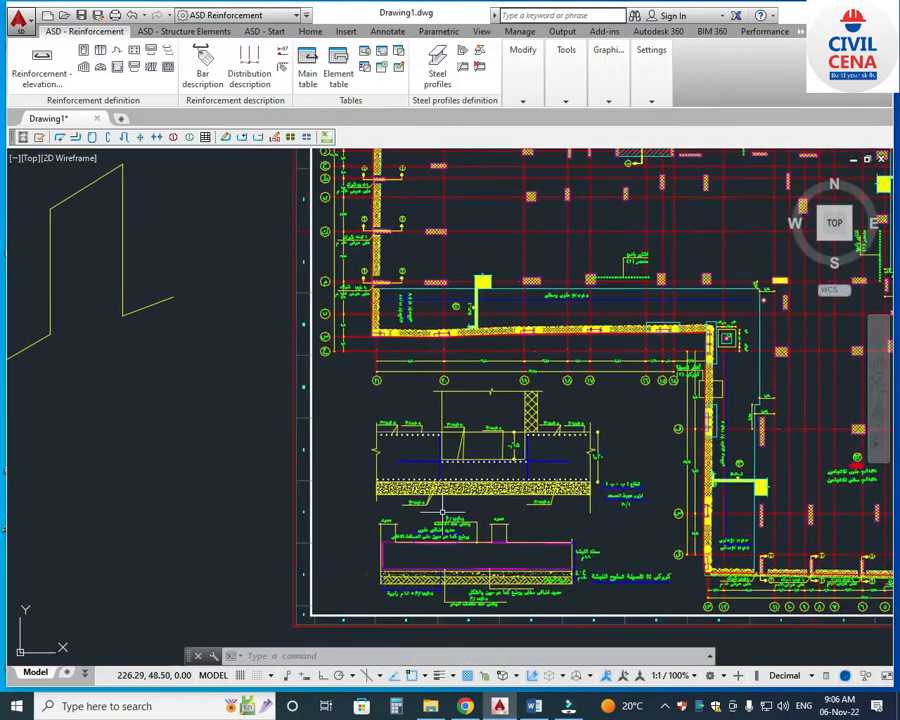
scroll(581, 459, "up", 2)
middle_click_drag(583, 425, 517, 426)
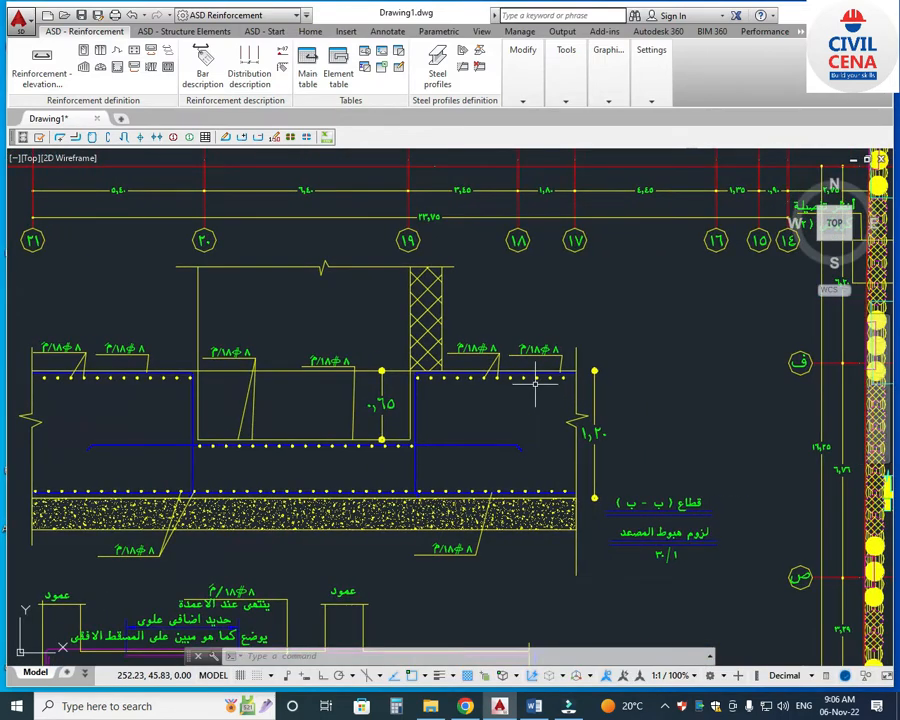
scroll(535, 382, "up", 2)
scroll(504, 383, "down", 2)
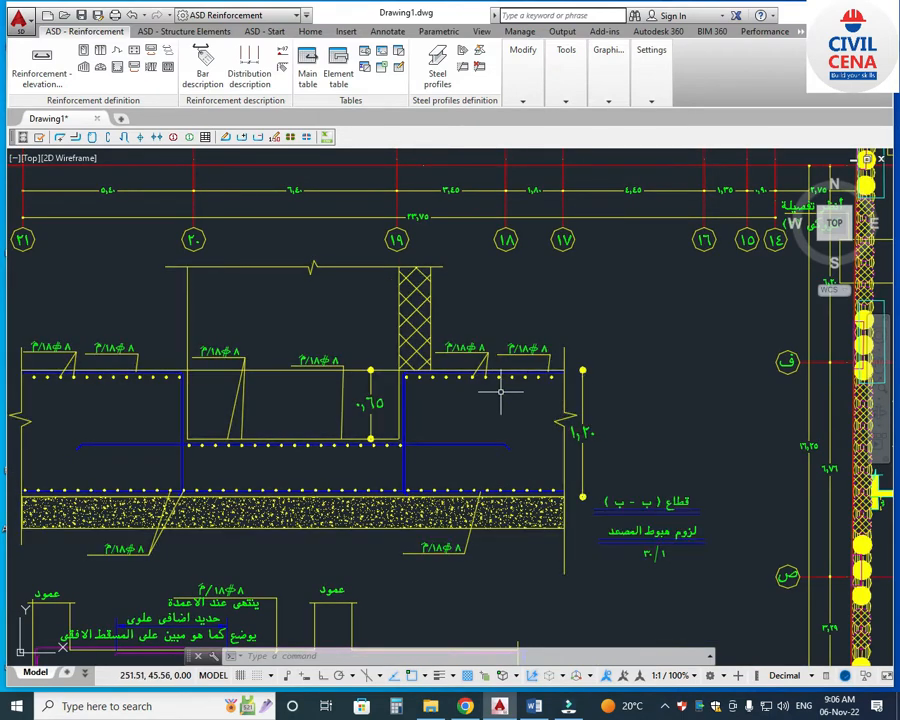
middle_click_drag(498, 392, 582, 416)
scroll(584, 425, "down", 4)
middle_click_drag(241, 360, 343, 440)
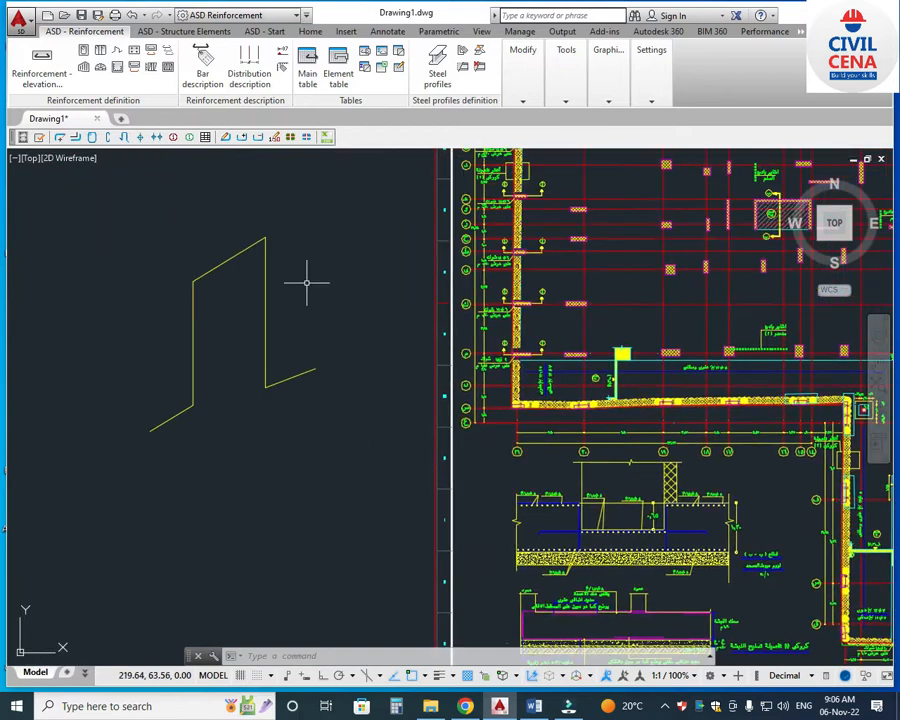
Step: Study the chair sketch's feet, uprights and top bar to identify the lengths needed for its calculation
mouse_move(283, 438)
middle_mouse_down()
mouse_move(305, 464)
mouse_move(316, 427)
middle_mouse_up()
scroll(316, 427, "up", 2)
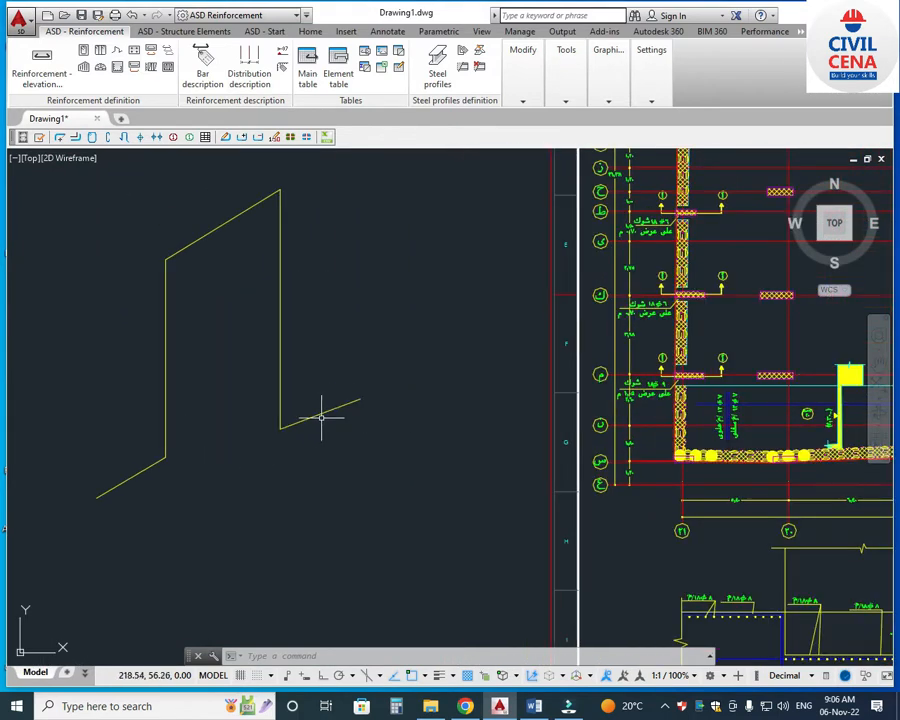
middle_click_drag(258, 406, 278, 444)
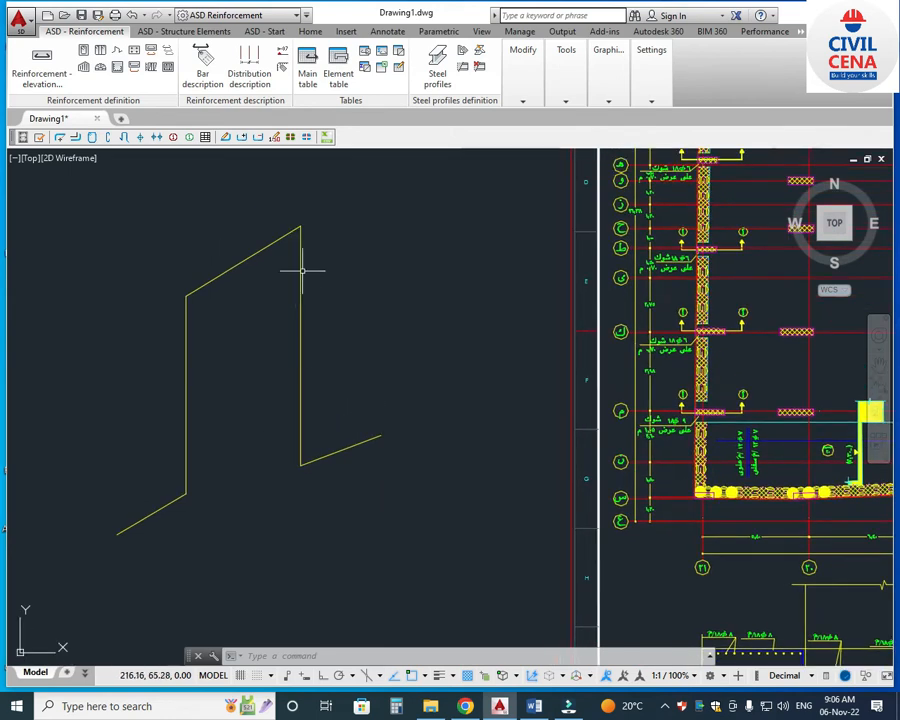
scroll(258, 336, "down", 2)
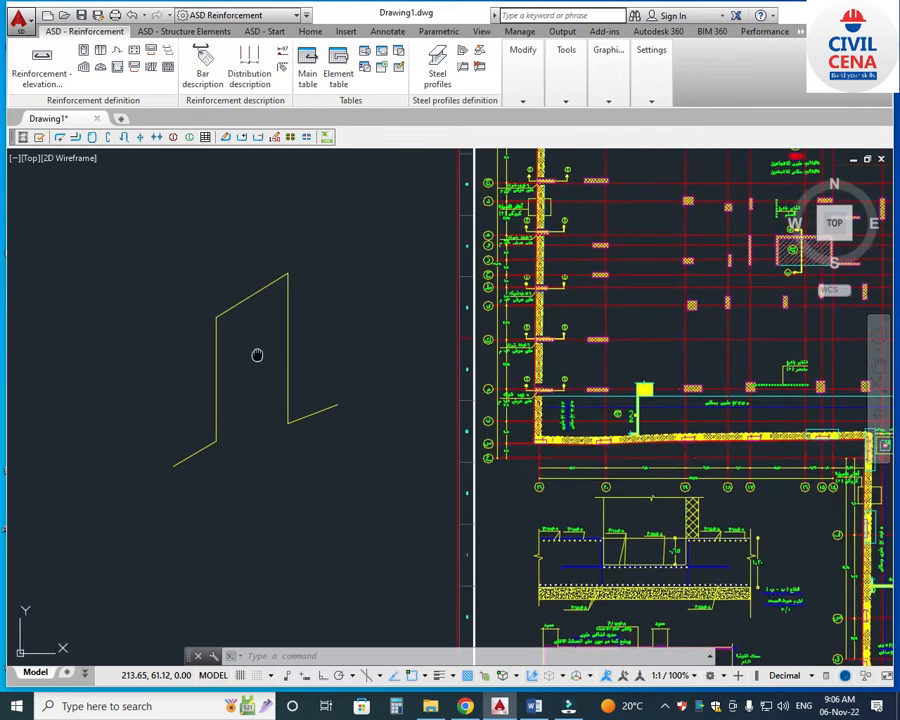
middle_click_drag(257, 354, 281, 396)
scroll(282, 316, "up", 2)
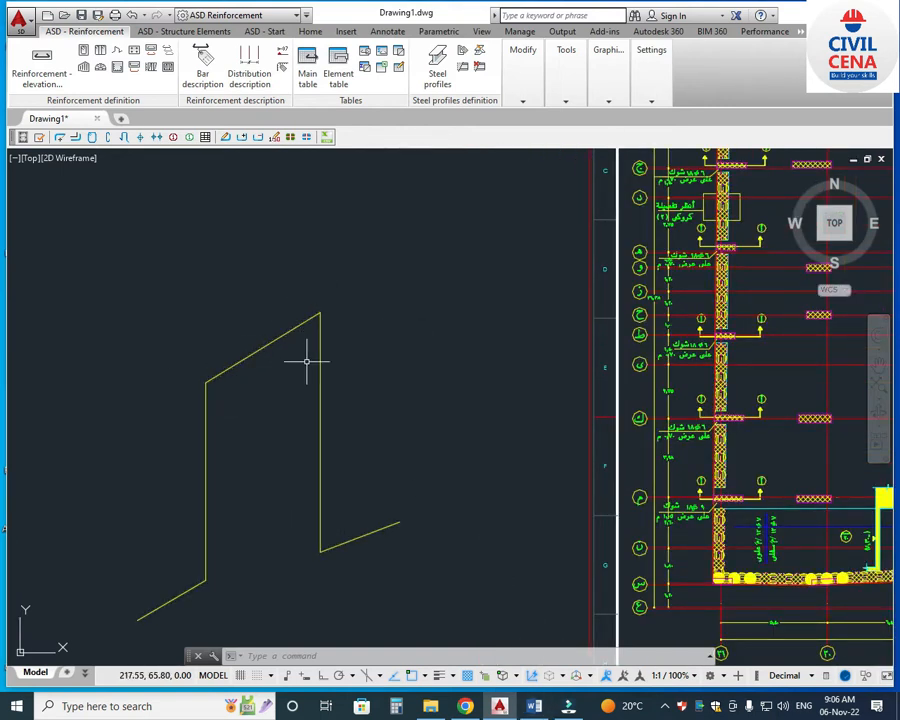
middle_click_drag(368, 630, 368, 593)
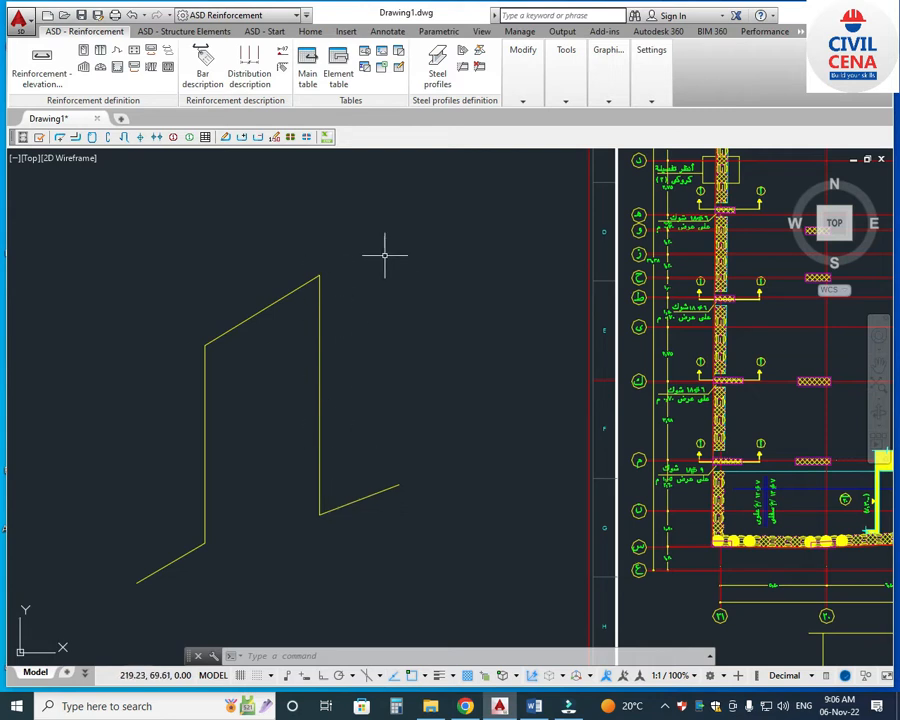
scroll(400, 410, "down", 2)
mouse_move(406, 418)
middle_mouse_down()
mouse_move(484, 473)
mouse_move(474, 466)
middle_mouse_up()
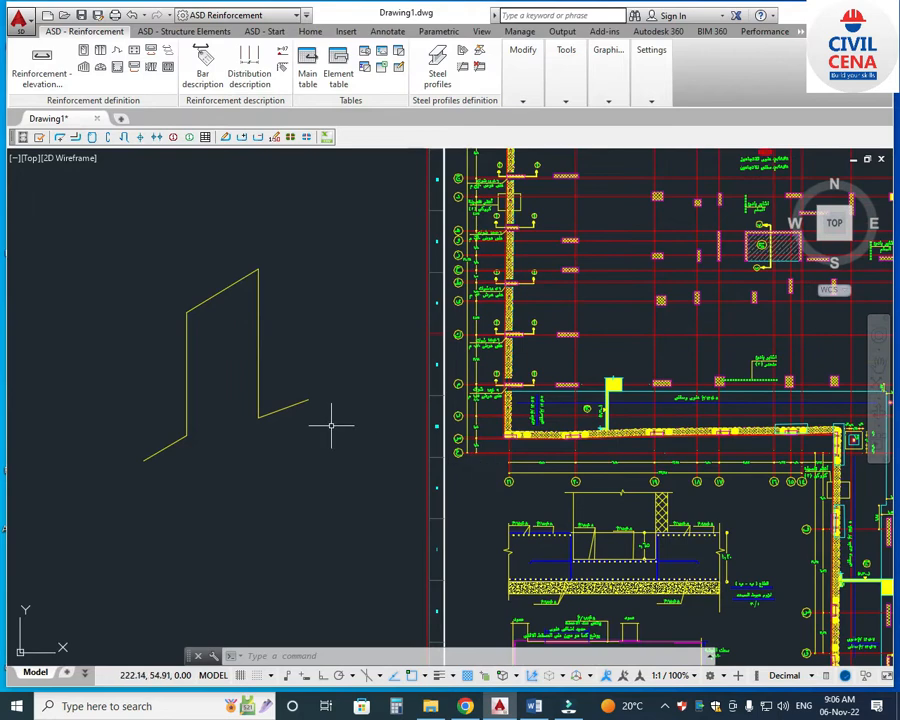
Step: Switch to the Word document and review the chair height, foot length, width and quantity formulas
left_click(537, 708)
scroll(571, 481, "up", 6)
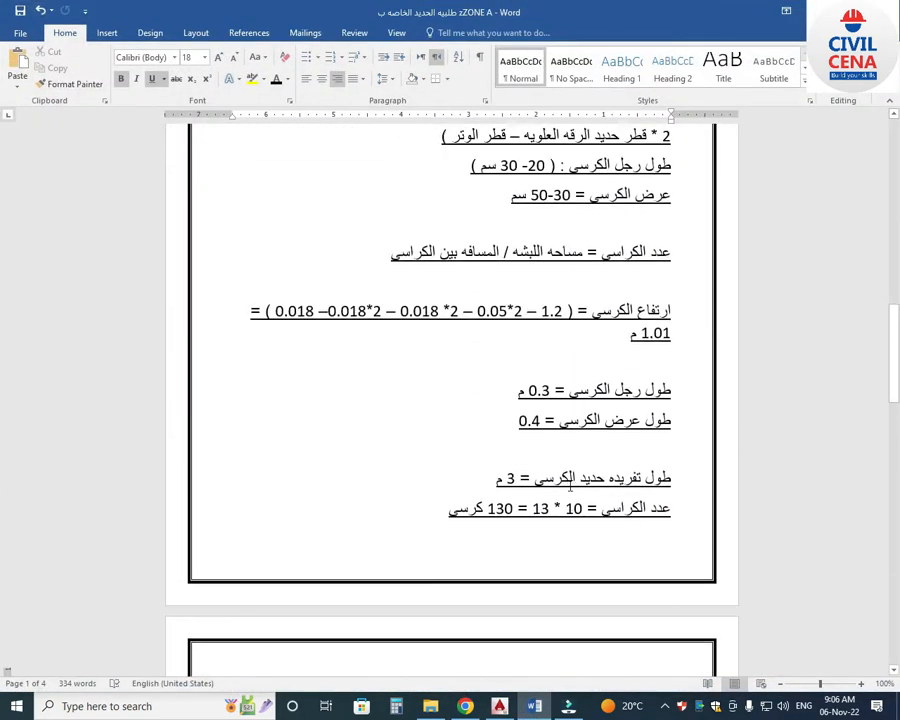
scroll(571, 481, "up", 4)
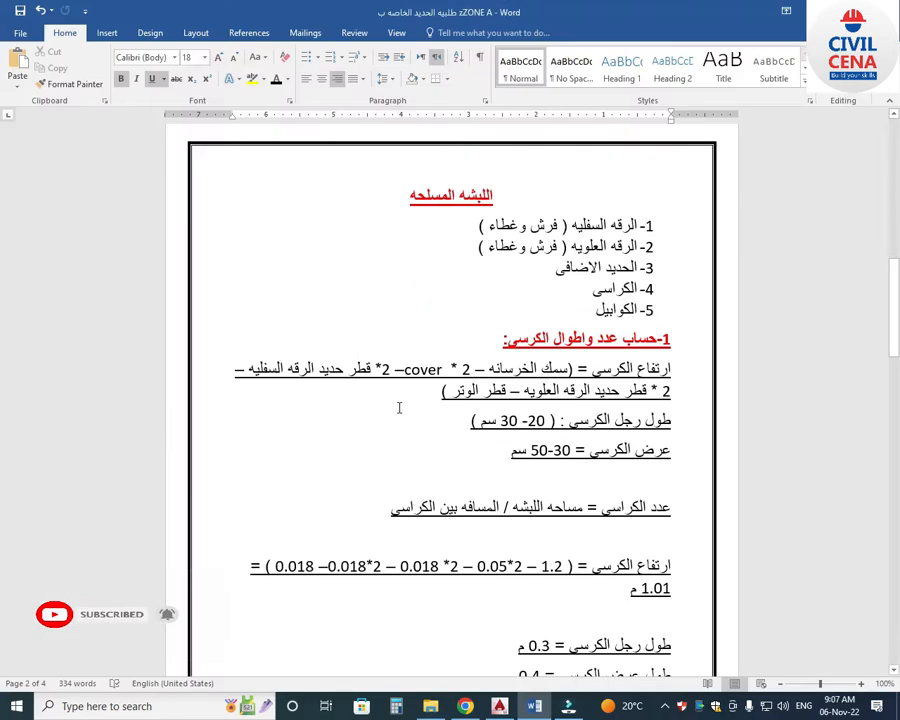
Step: Switch to AutoCAD and draw a chair's top bar, one upright and its outward foot as a polyline between the meshes in section ب-ب
left_click(500, 706)
middle_click_drag(634, 591, 562, 527)
scroll(686, 487, "up", 2)
scroll(686, 487, "up", 2)
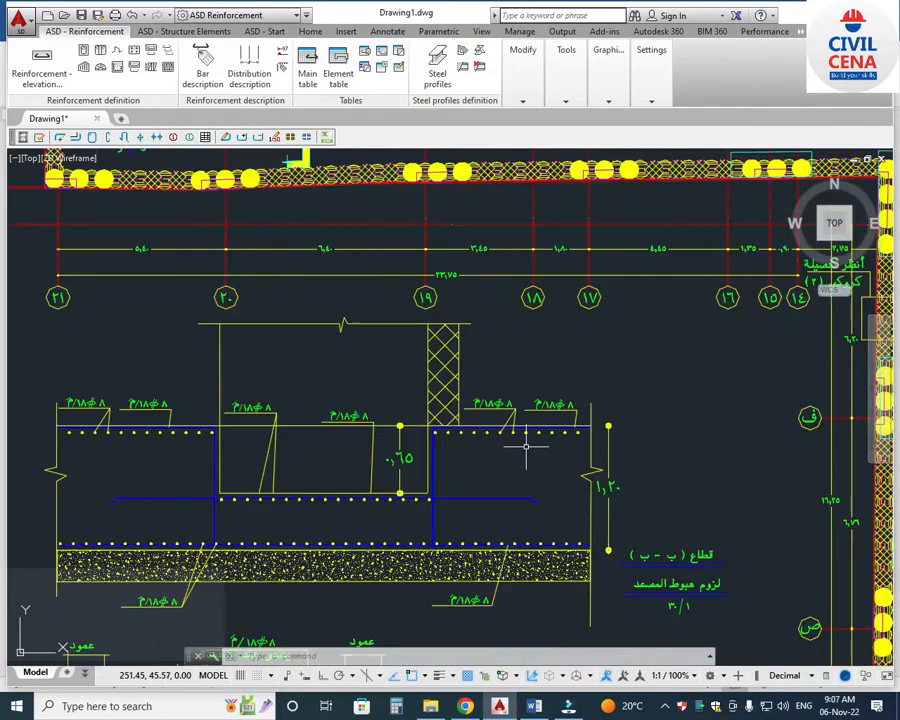
scroll(540, 448, "up", 2)
type("pl")
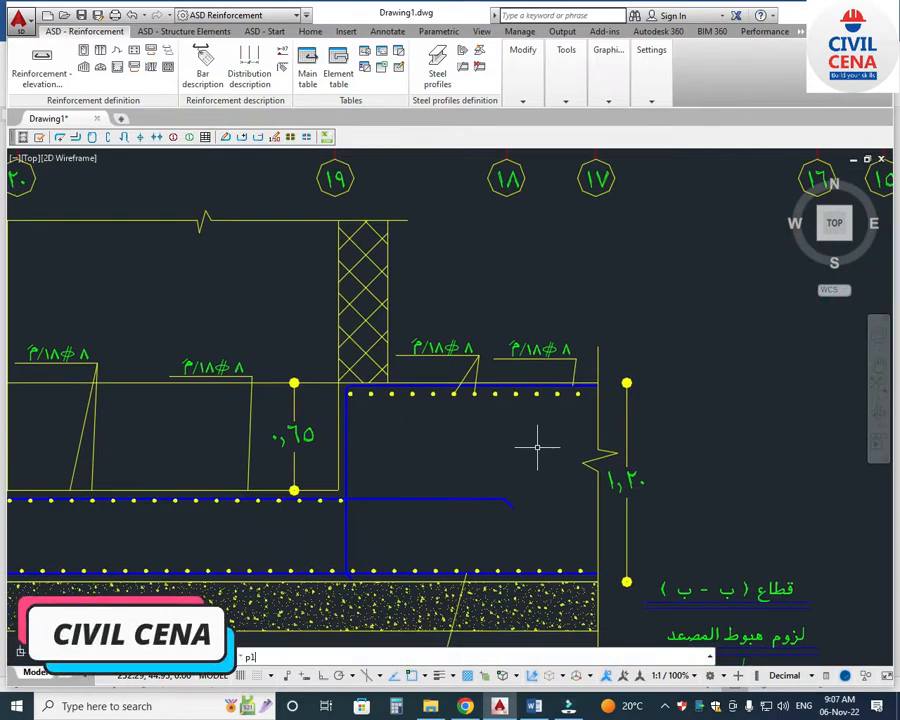
key("Return")
scroll(540, 418, "up", 2)
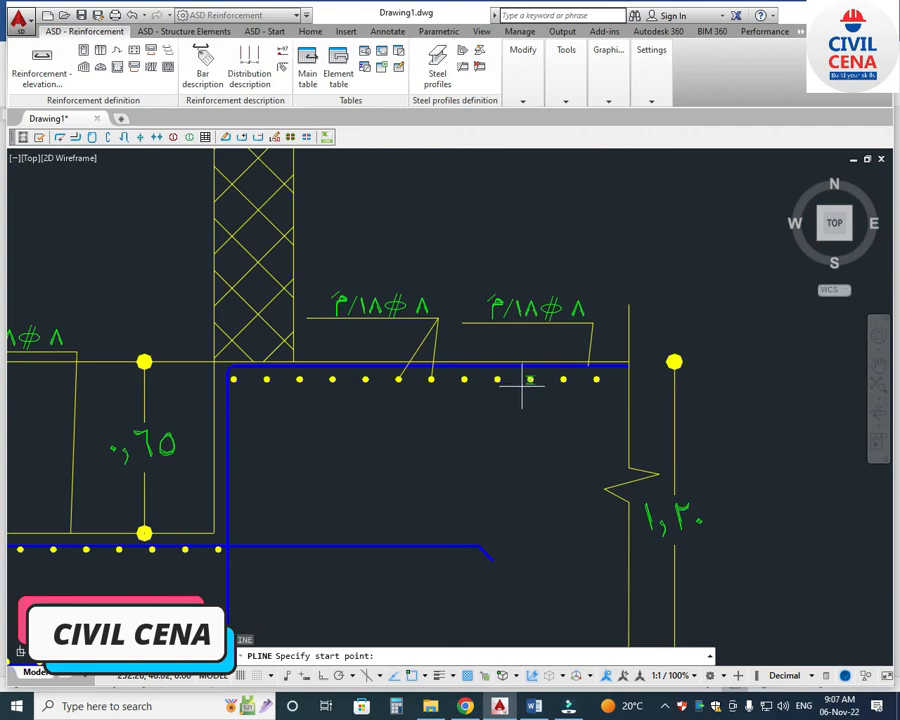
left_click(528, 390)
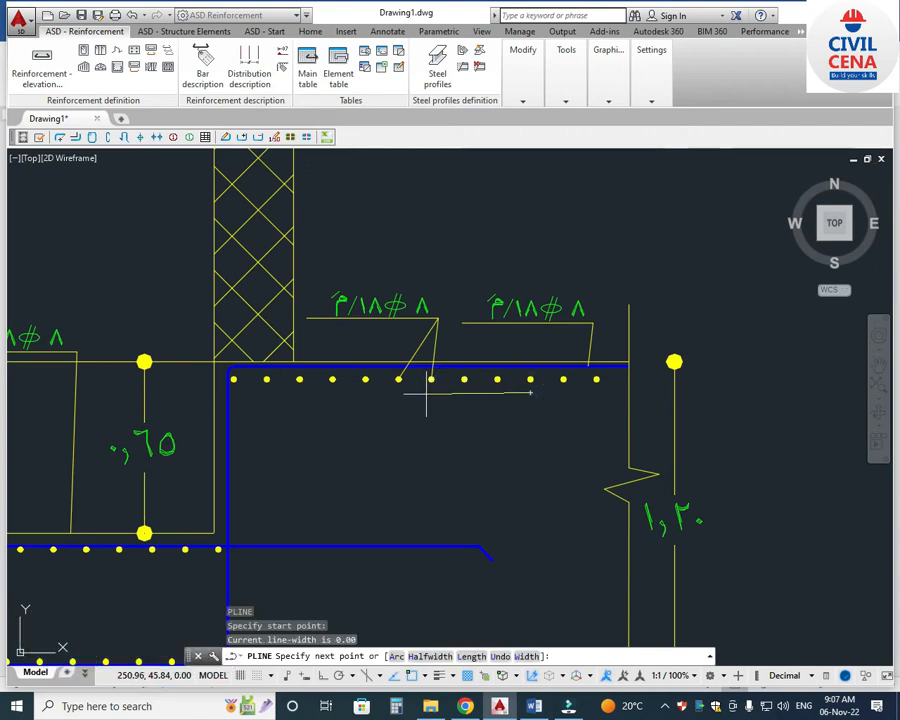
left_click(426, 393)
scroll(370, 310, "down", 2)
scroll(405, 525, "up", 2)
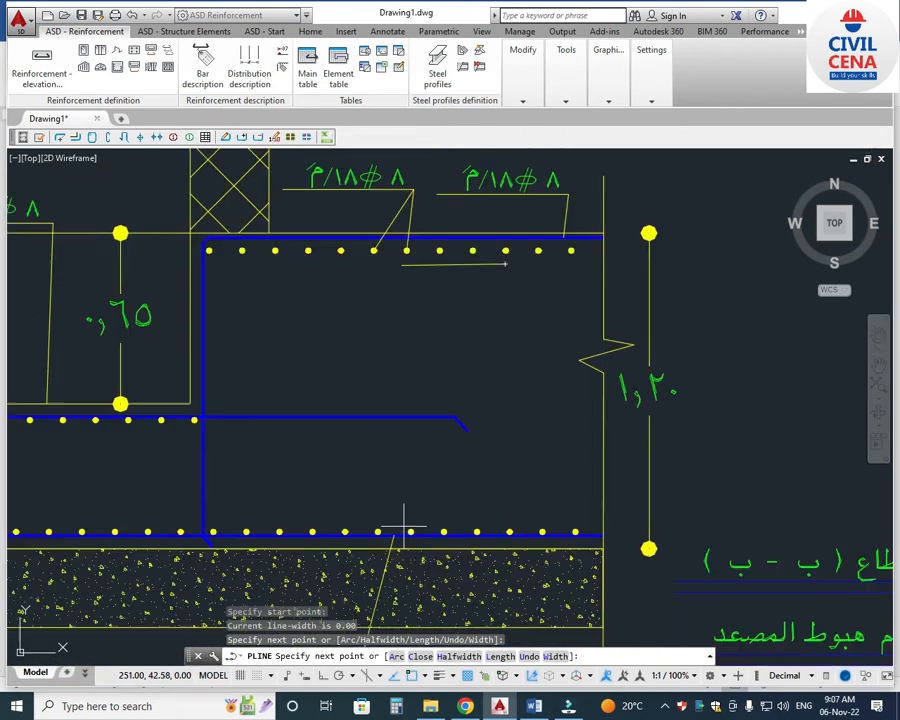
left_click(399, 528)
left_click(351, 527)
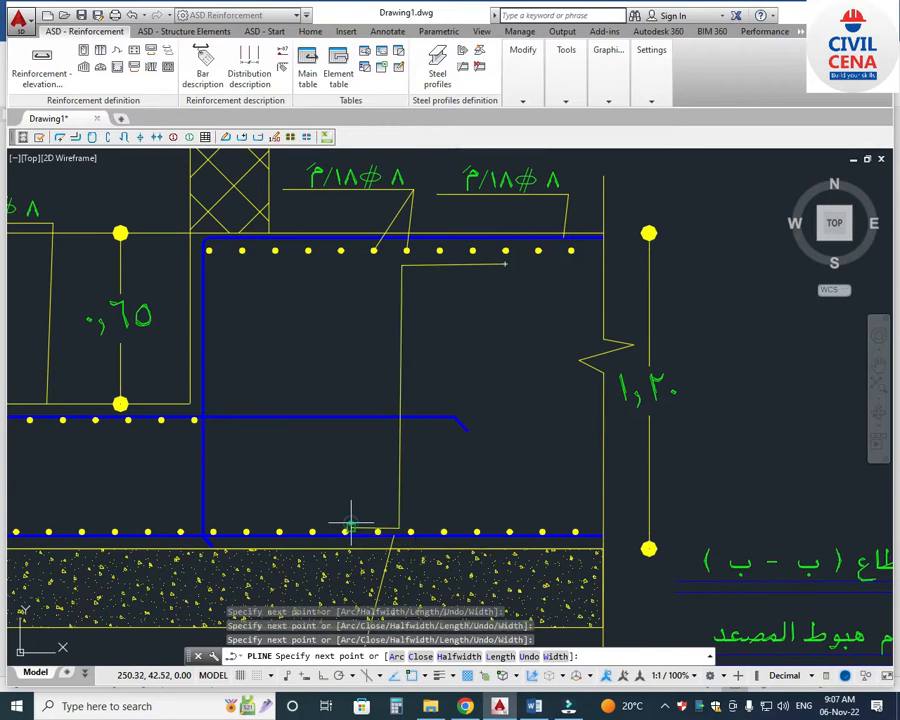
key("Return")
Step: Complete the chair in section ب-ب with a second polyline from the top bar's free end, forming the other upright and outward foot
key("Return")
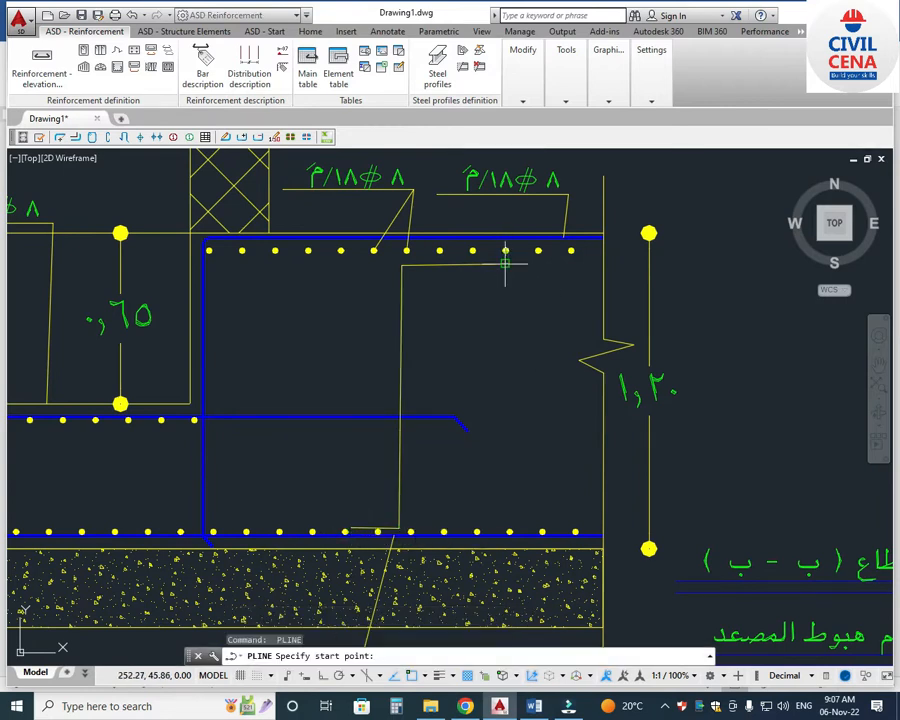
left_click(505, 264)
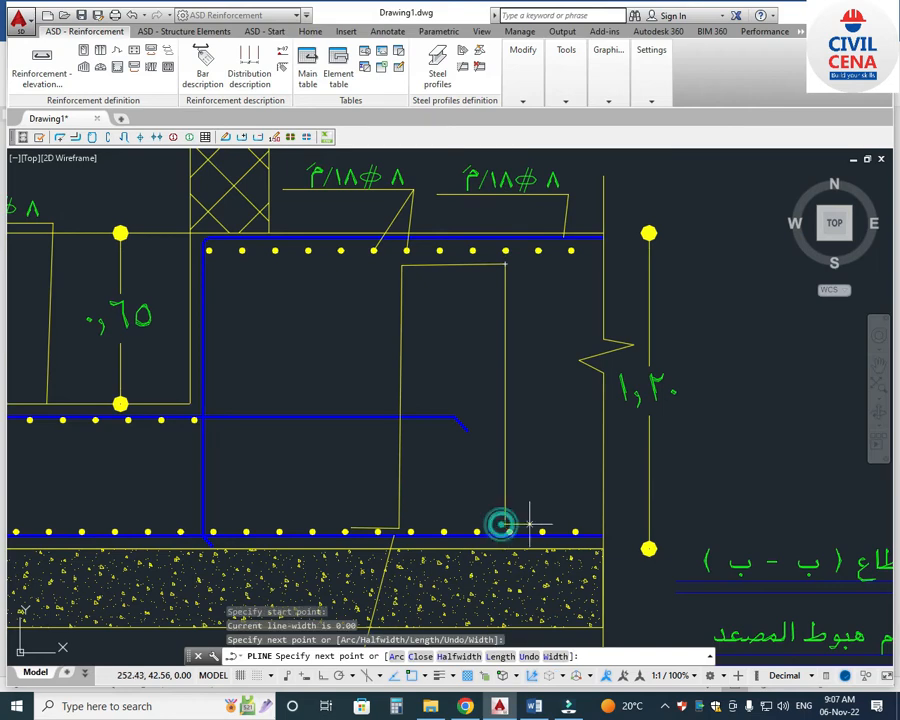
left_click(530, 522)
key("Return")
scroll(476, 497, "down", 2)
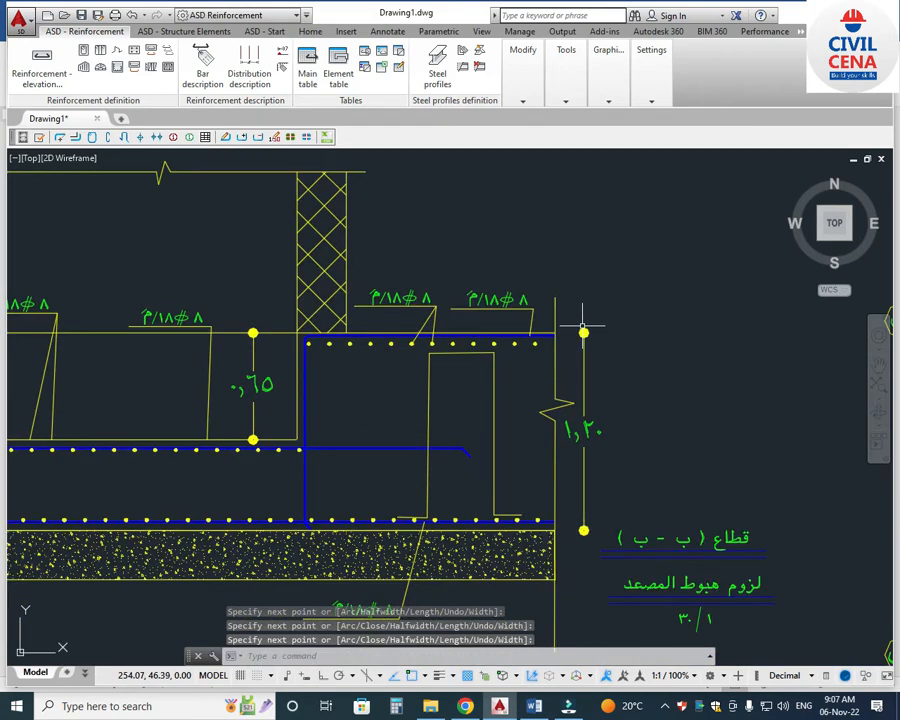
Step: Examine how the chair fits within the raft thickness in section ب-ب, checking the concrete cover and the lower mesh layers under its feet
scroll(578, 412, "up", 6)
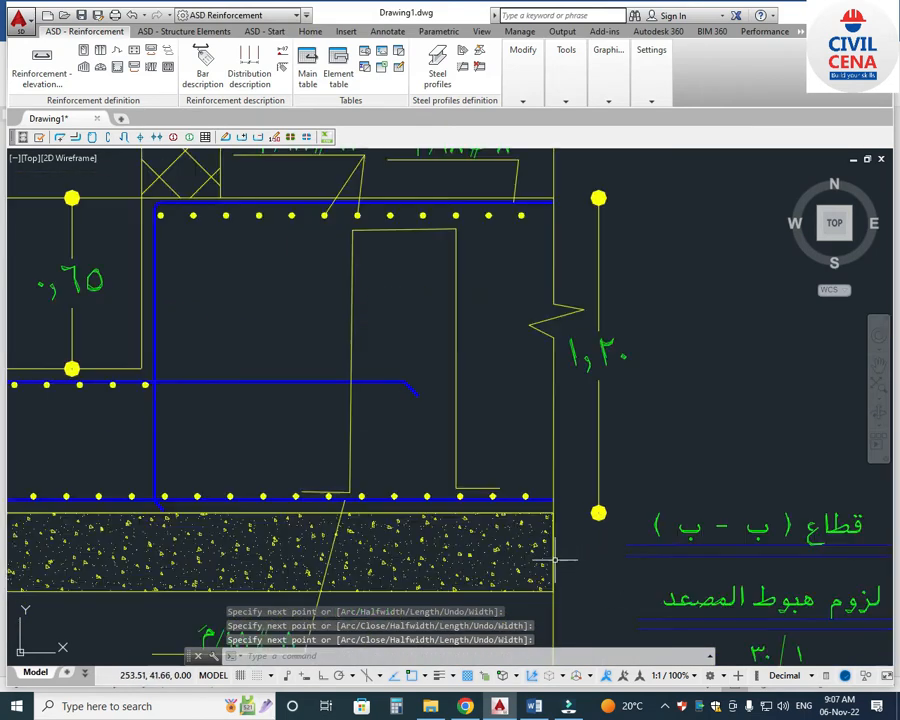
scroll(516, 500, "up", 2)
scroll(516, 500, "down", 6)
mouse_move(532, 342)
middle_mouse_down()
mouse_move(561, 480)
mouse_move(560, 304)
middle_mouse_up()
scroll(561, 480, "down", 2)
scroll(567, 283, "up", 2)
scroll(534, 506, "down", 2)
scroll(477, 550, "up", 2)
scroll(409, 522, "down", 2)
scroll(418, 522, "up", 2)
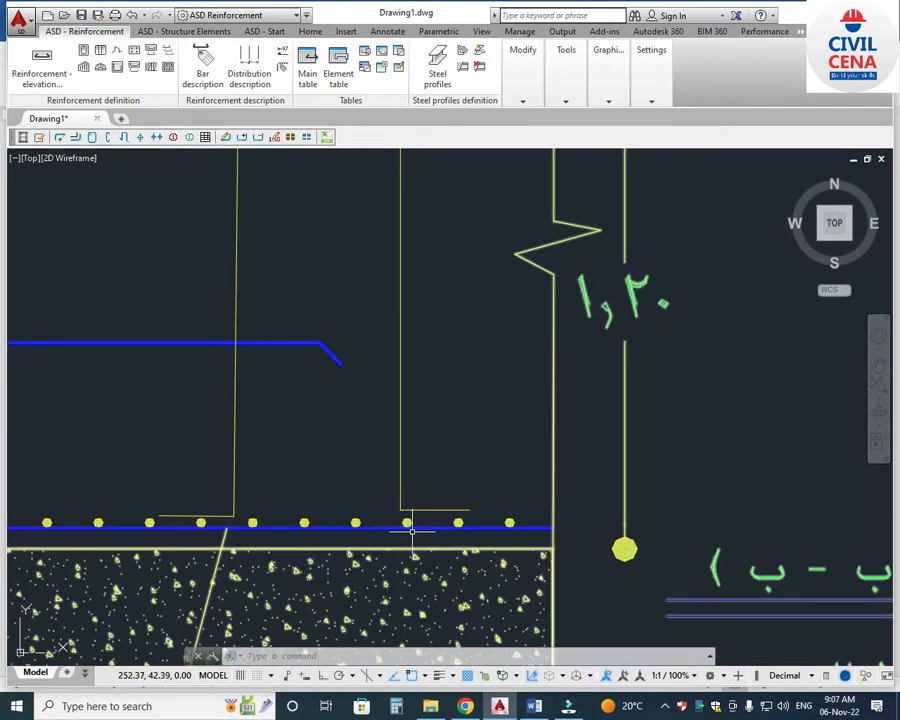
middle_click_drag(430, 532, 453, 530)
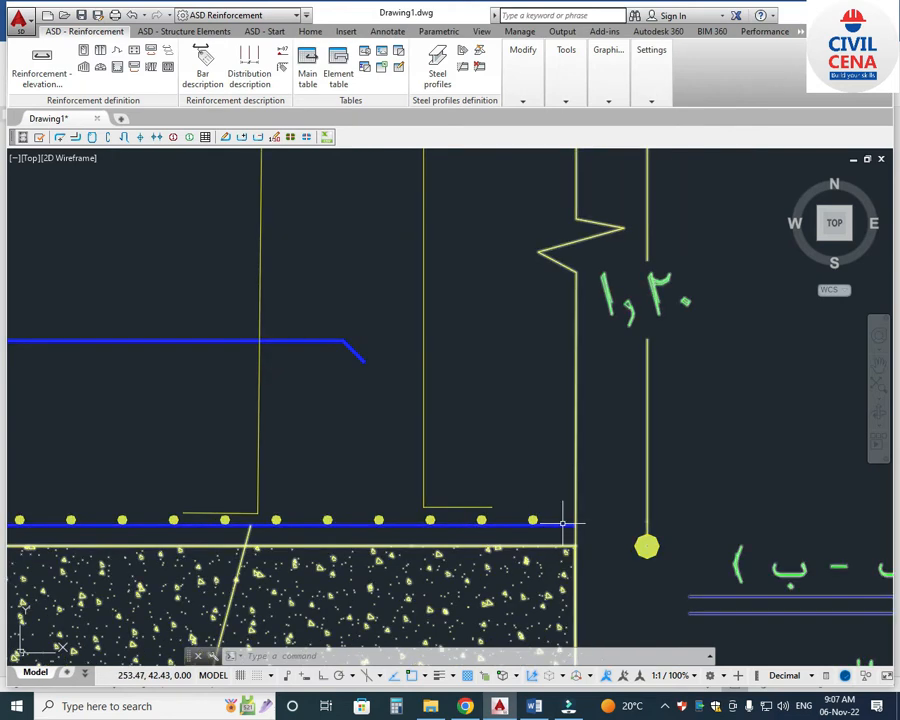
scroll(556, 535, "down", 5)
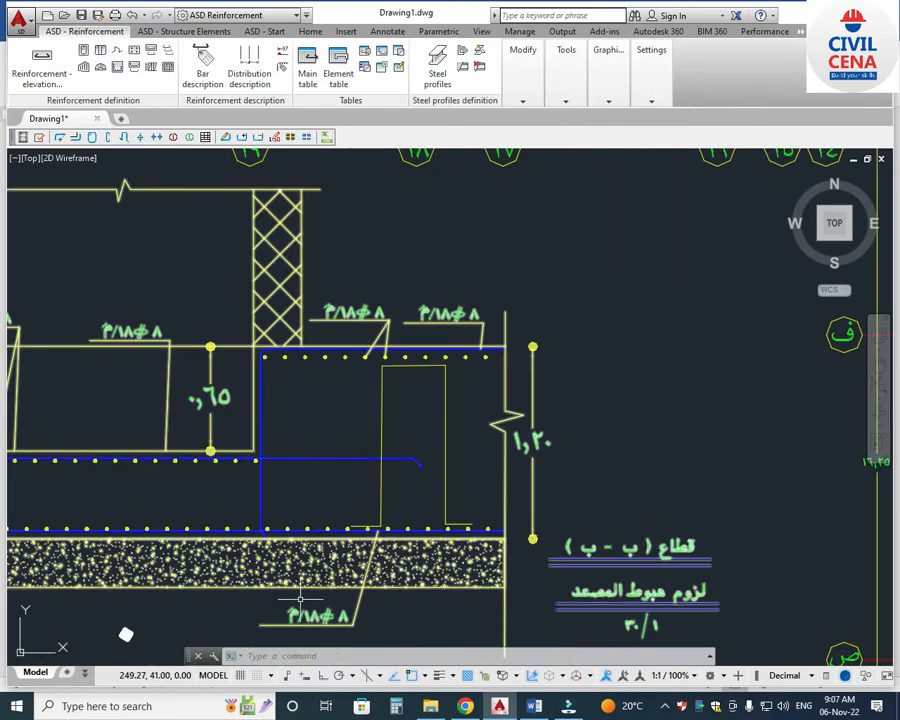
scroll(385, 535, "up", 5)
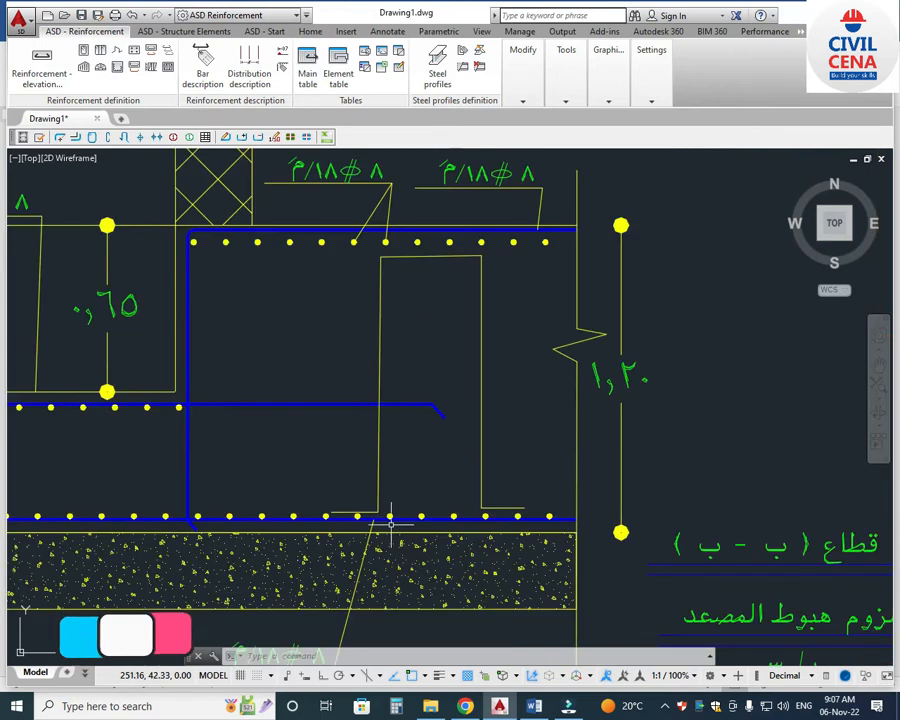
scroll(394, 510, "down", 4)
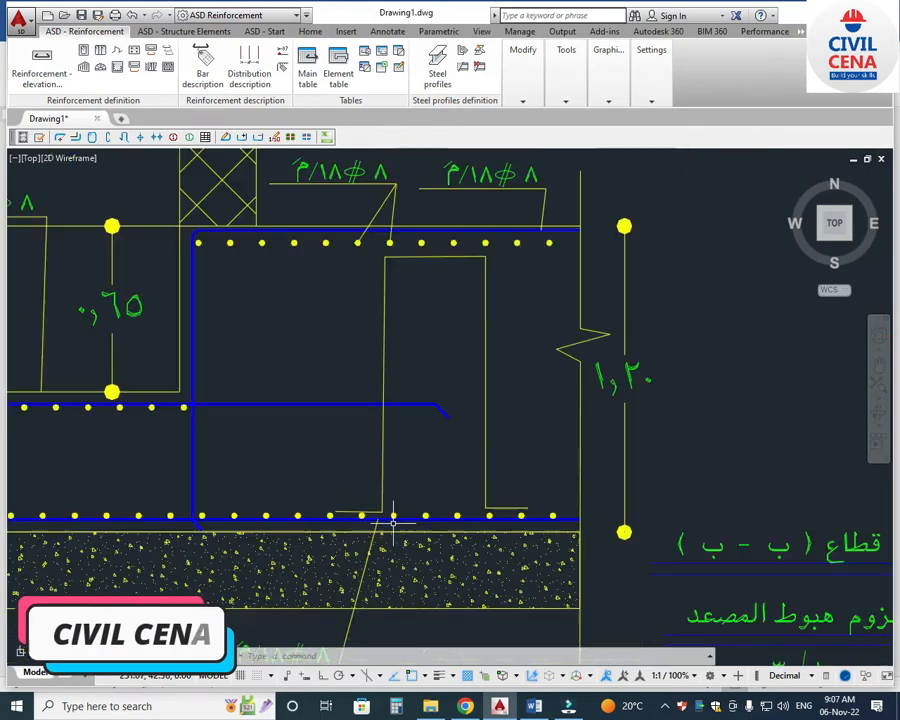
scroll(393, 520, "up", 3)
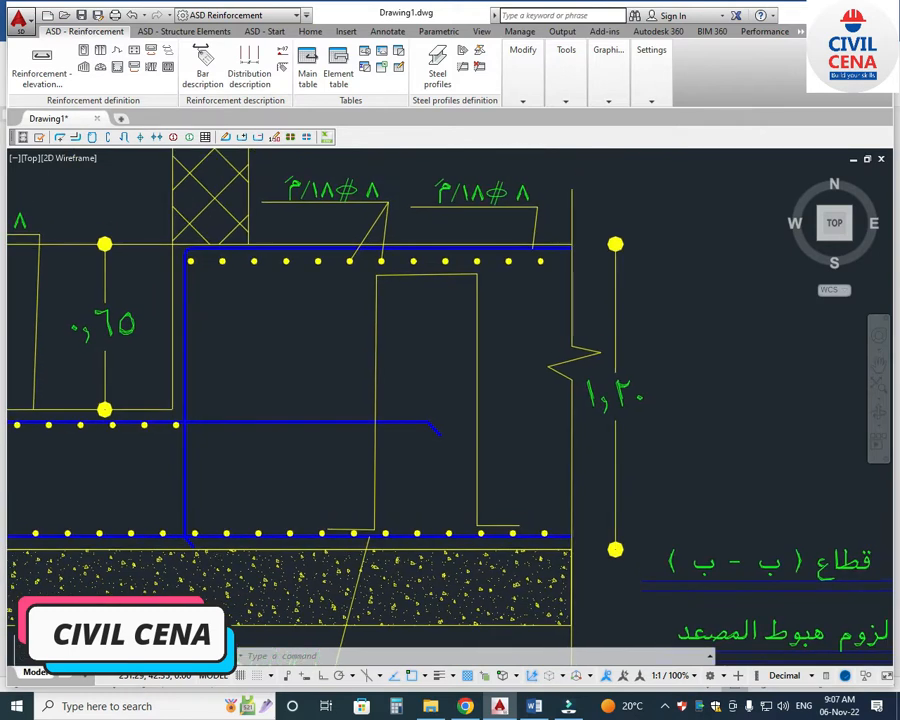
Step: Place a solid donut with inside diameter 0 and outside diameter 0.05 on the chair's top bar, below the upper mesh
middle_click_drag(448, 274, 446, 364)
scroll(446, 366, "up", 3)
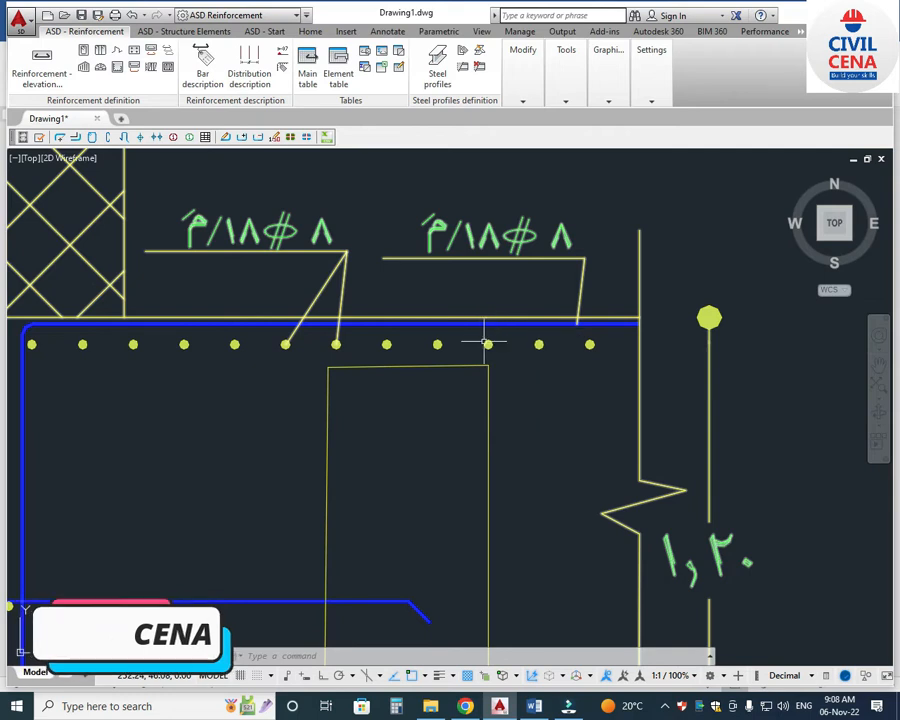
scroll(428, 368, "up", 2)
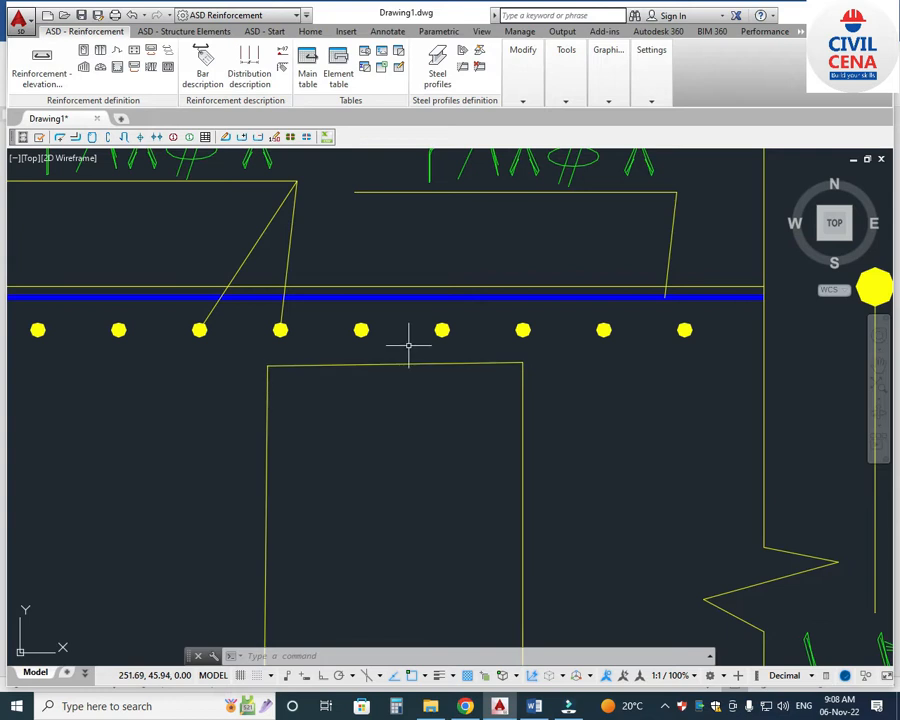
type("do")
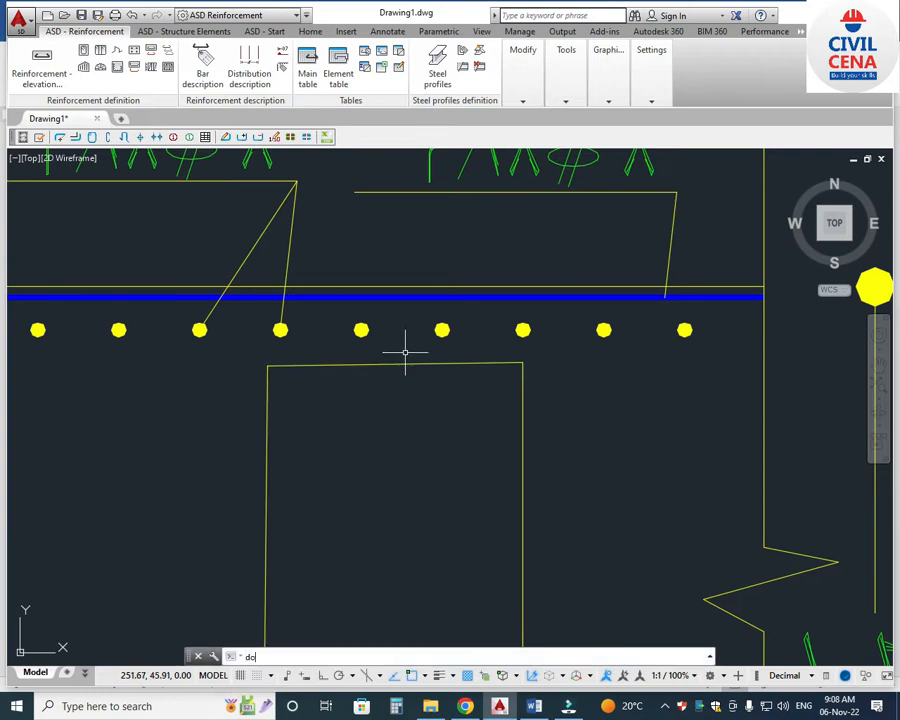
left_click(347, 540)
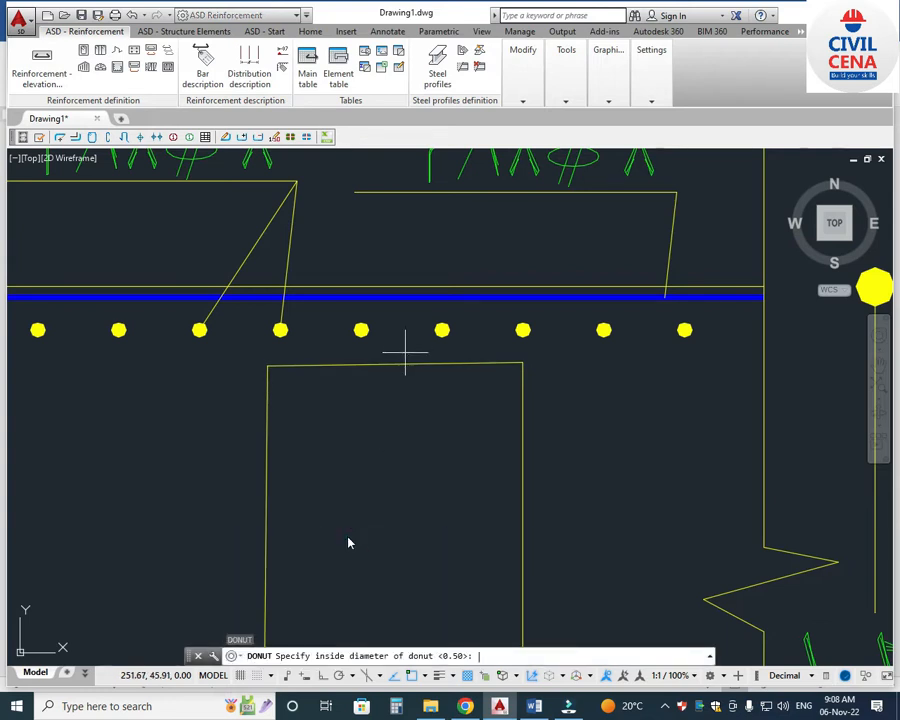
type("0")
key("Return")
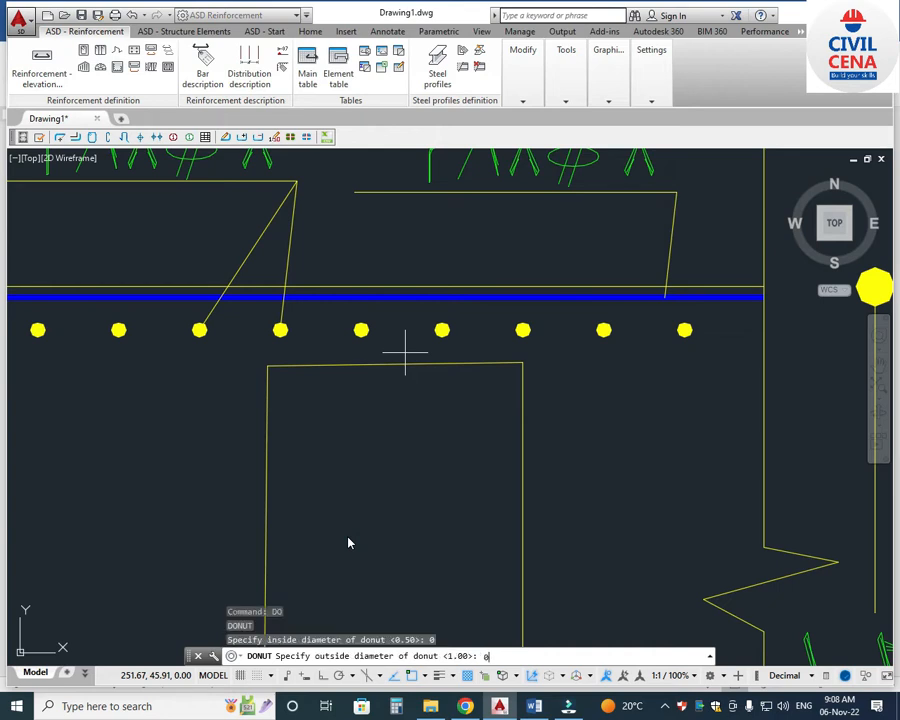
type("0.05")
key("Return")
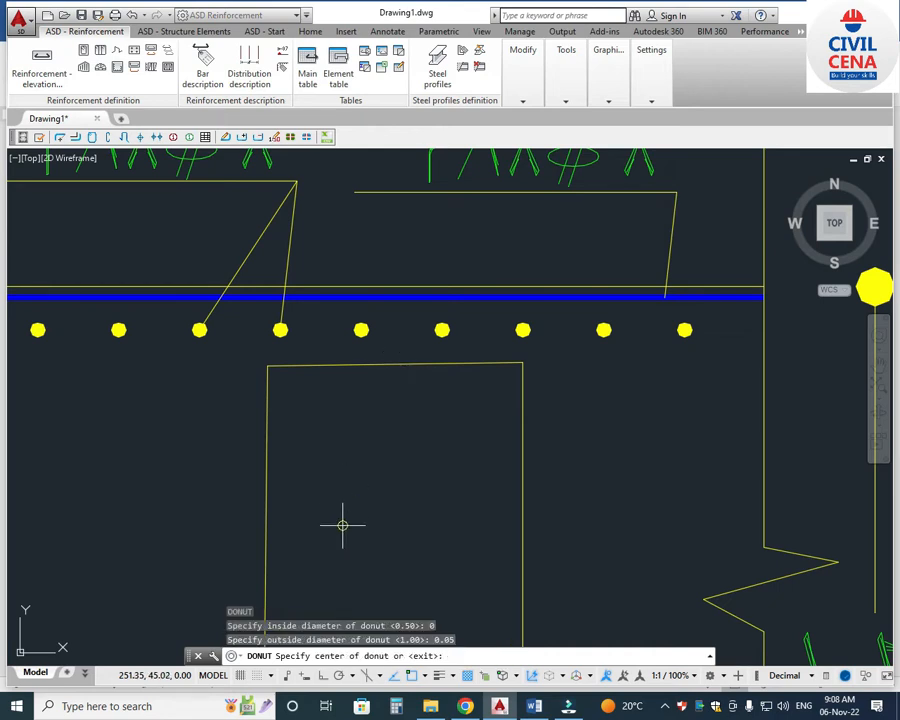
left_click(396, 362)
scroll(395, 364, "up", 4)
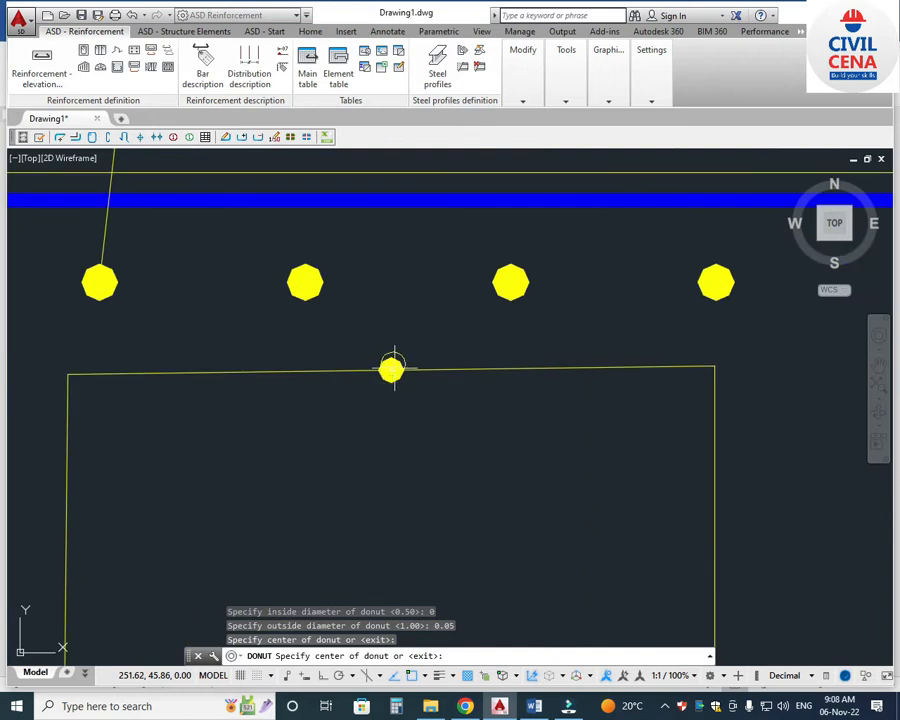
key("Escape")
scroll(393, 372, "down", 6)
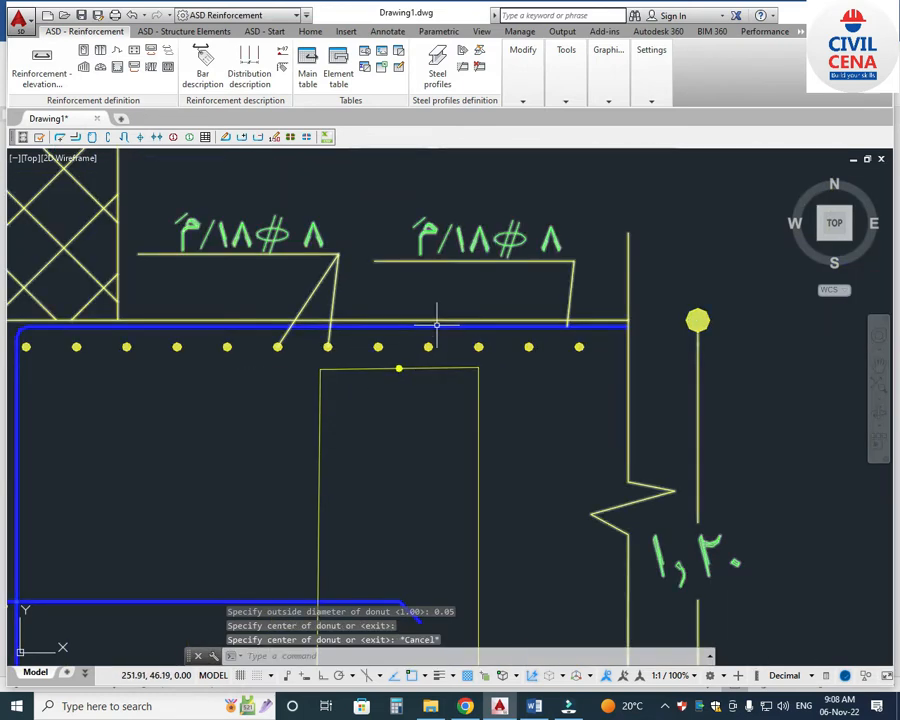
scroll(399, 368, "down", 6)
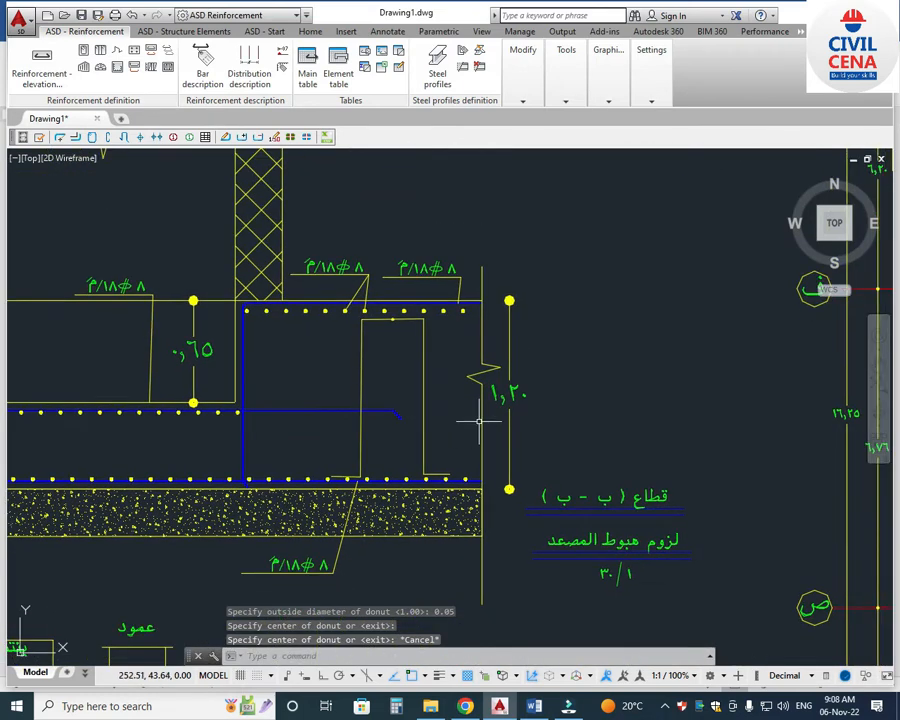
scroll(478, 479, "up", 2)
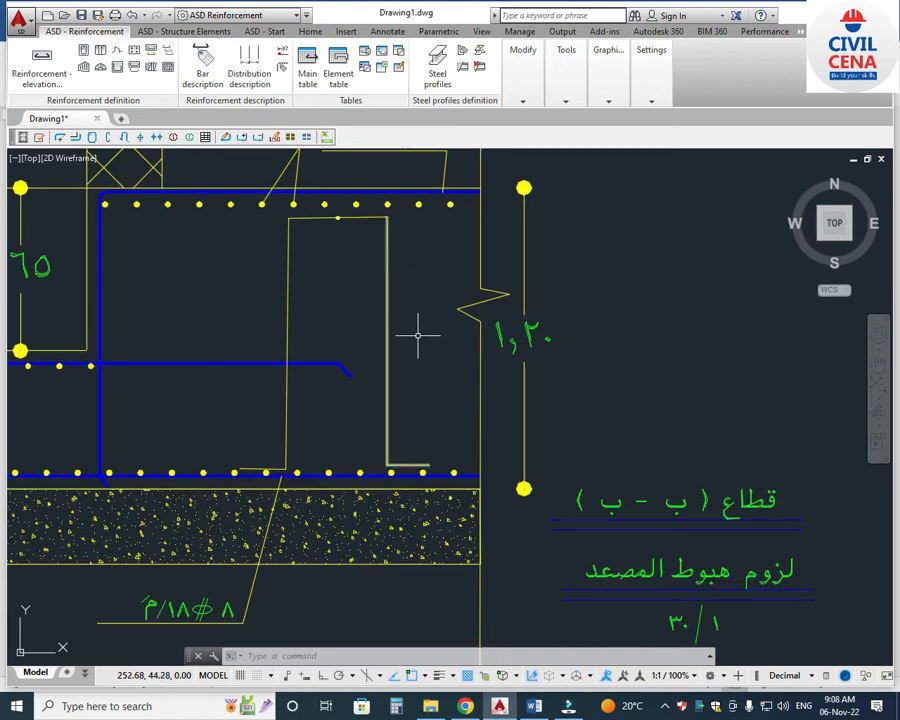
Step: Switch to the Word document and review the worked chair height, foot length, width, developed bar length and quantity
left_click(534, 706)
scroll(532, 573, "down", 2)
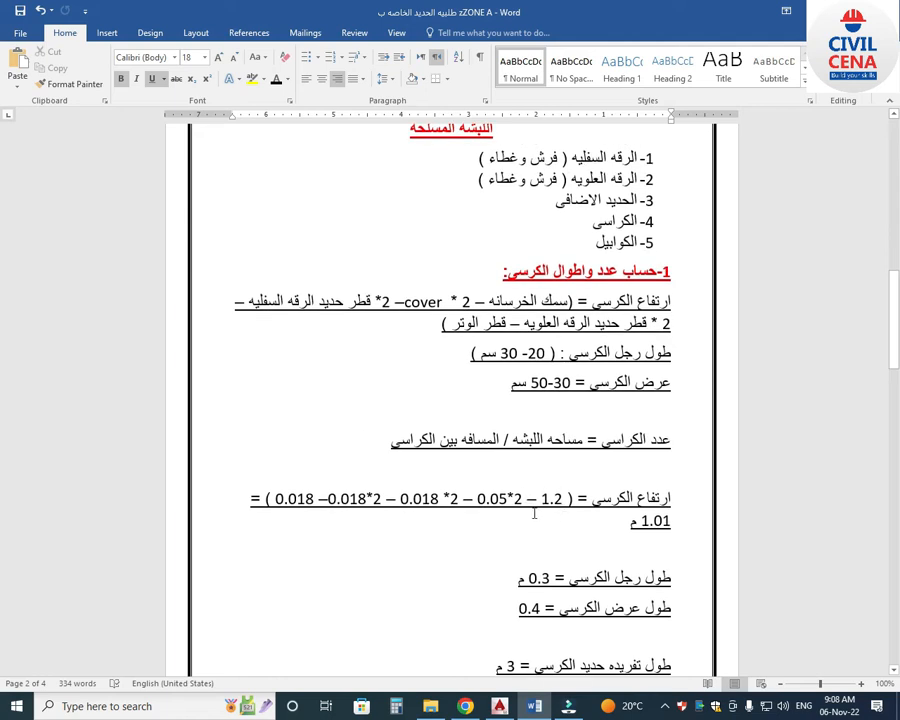
scroll(551, 513, "up", 1)
scroll(472, 509, "down", 1)
scroll(505, 510, "down", 1)
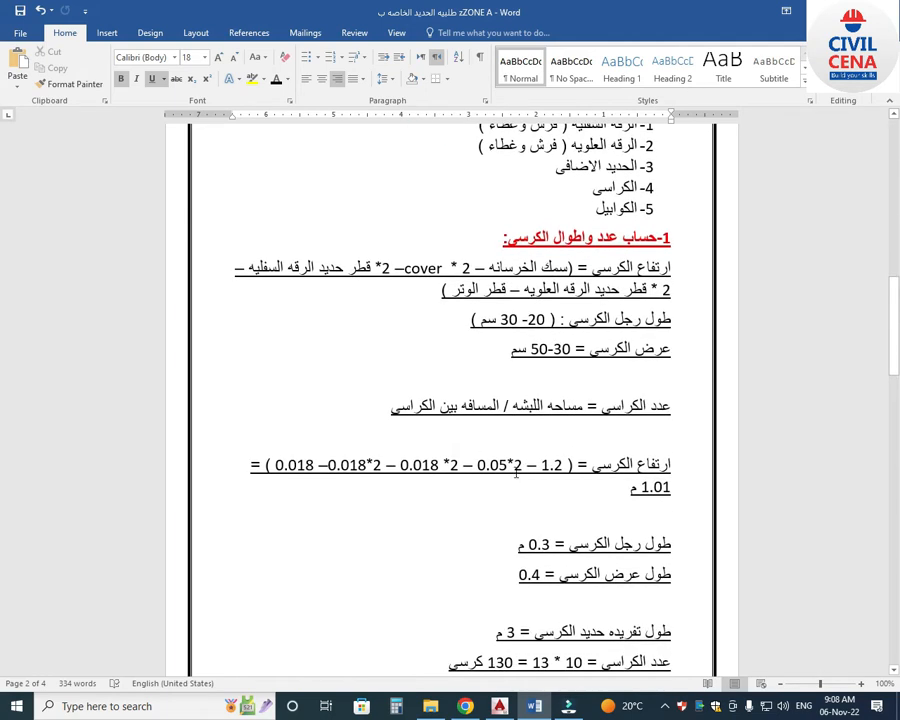
scroll(390, 437, "down", 1)
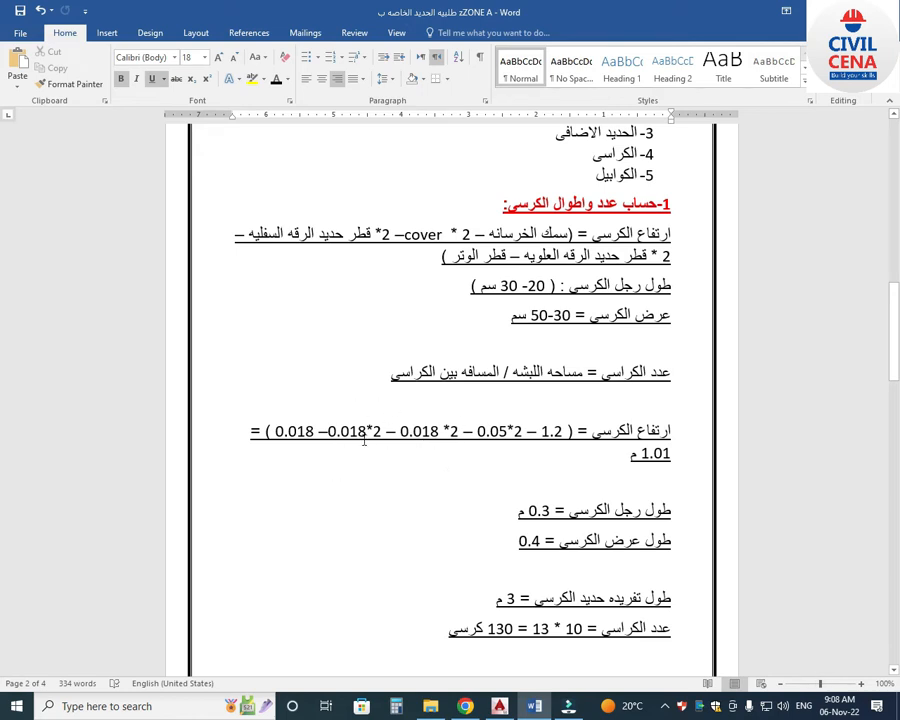
scroll(299, 453, "down", 1)
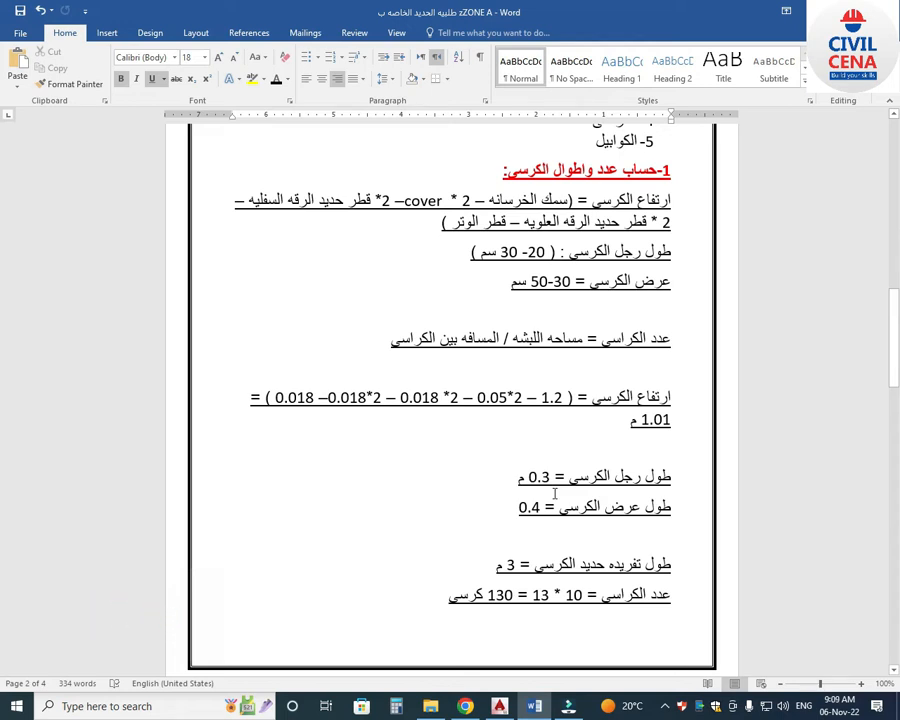
scroll(561, 539, "down", 1)
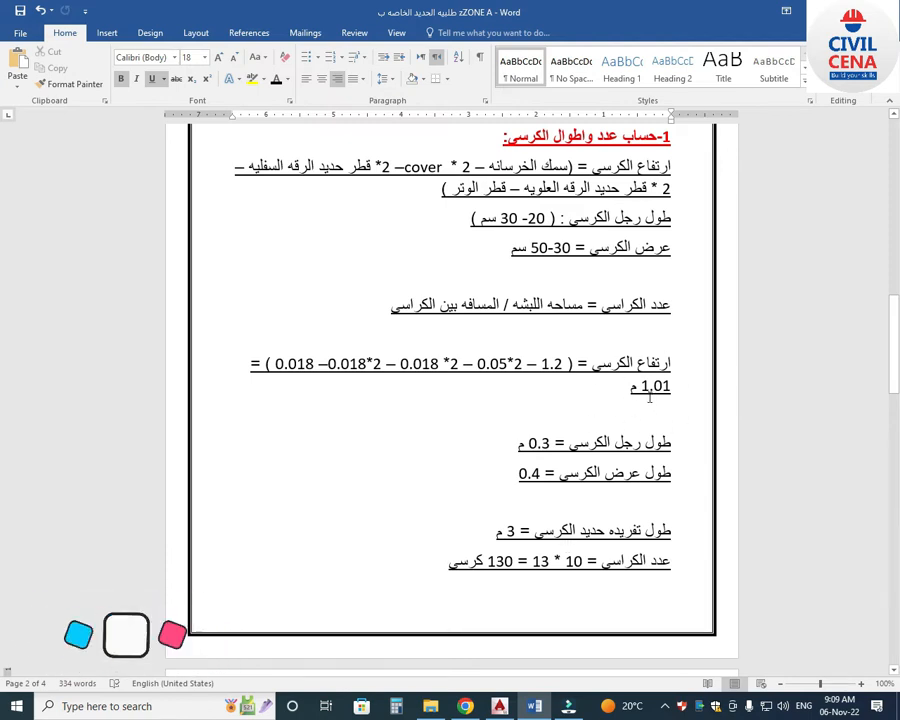
Step: Check the chair's developed bar length in Calculator as 1.01 × 2 + 0.6 + 0.4, and close the calculator
left_click(396, 706)
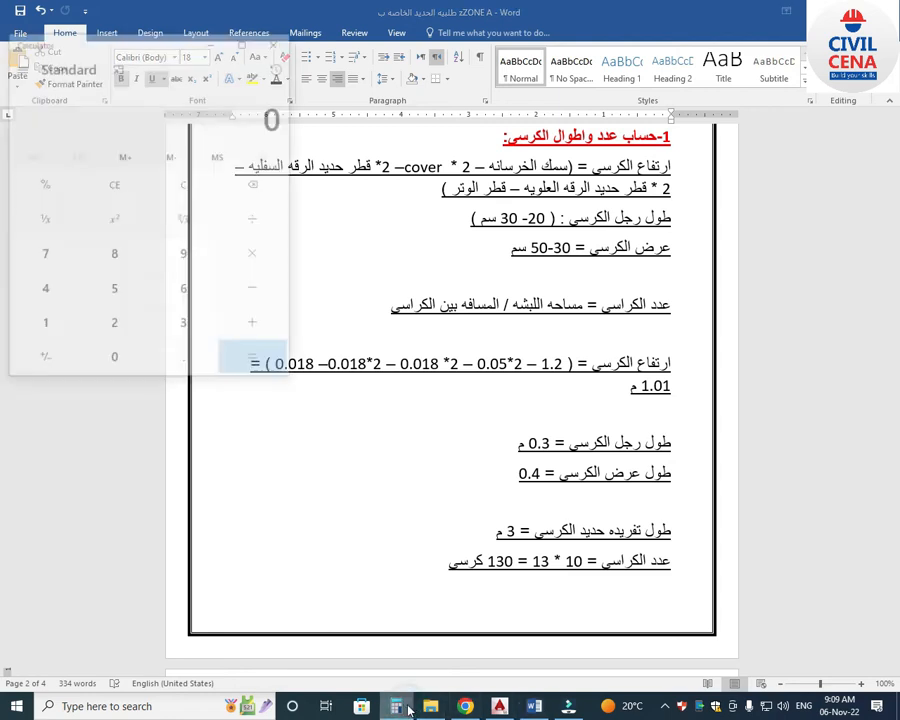
type("1.")
type("1*2")
key("Return")
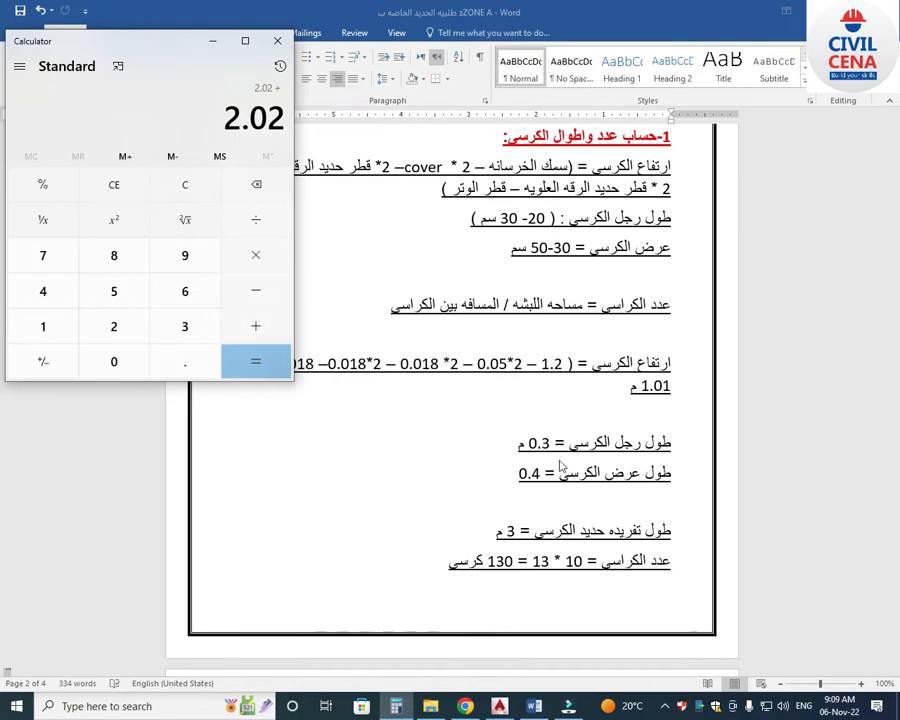
type("+0.6")
key("Return")
type("+0.4")
key("Return")
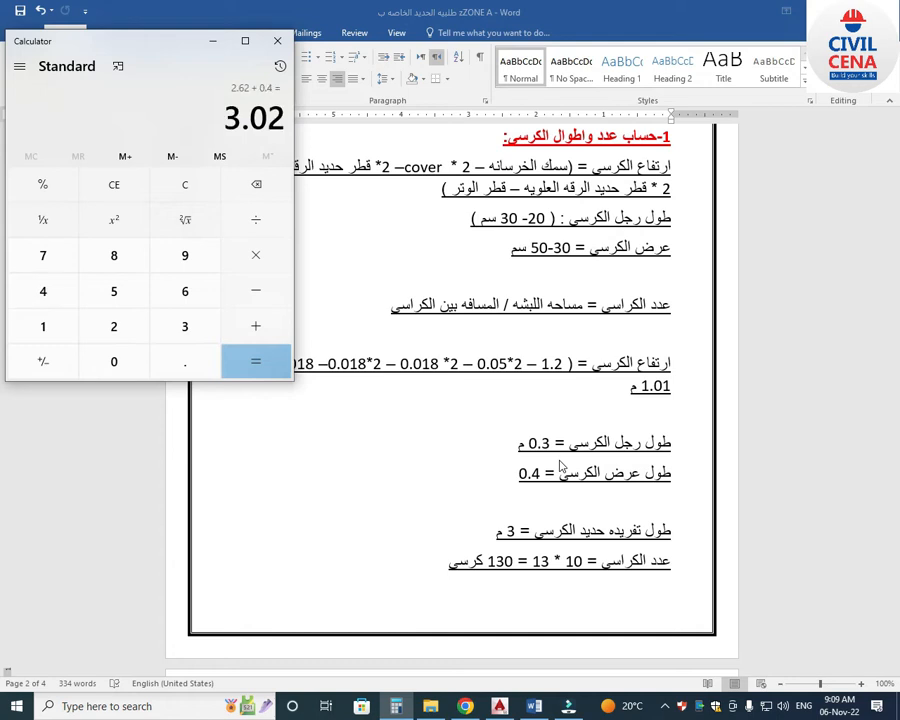
left_click(277, 41)
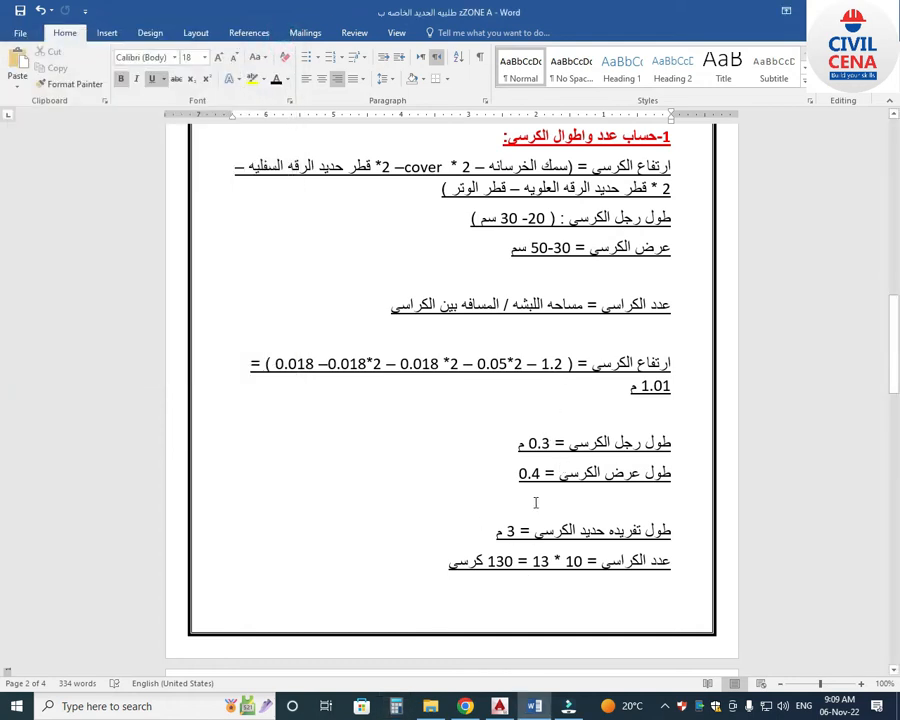
Step: Set the chair's developed bar length to 3.02 in the Word calculation
left_click(510, 532)
key("Left")
type(".02")
key("BackSpace")
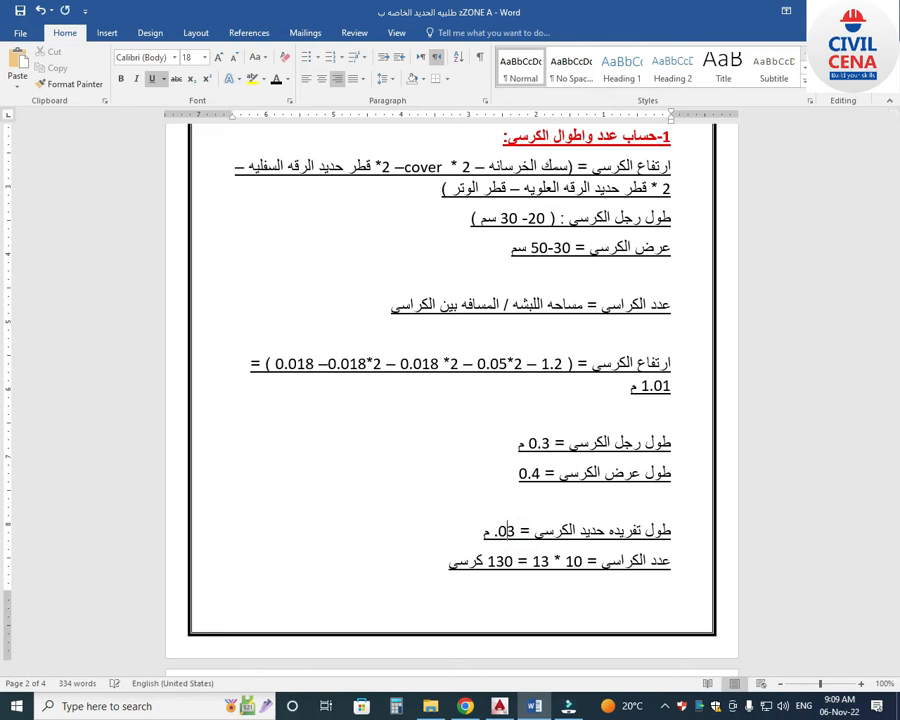
double_click(502, 534)
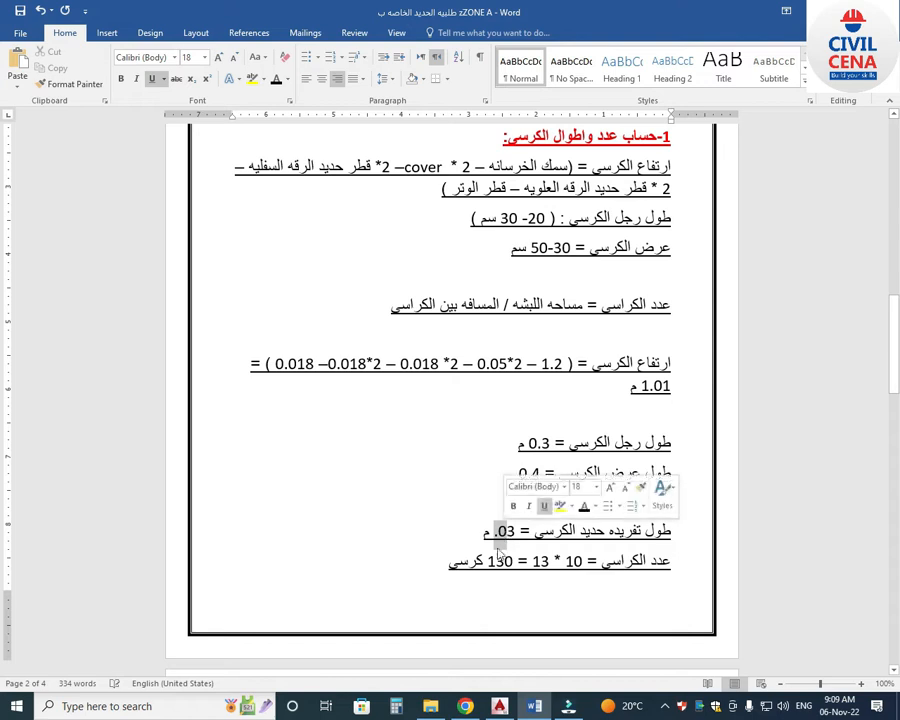
triple_click(509, 536)
double_click(508, 533)
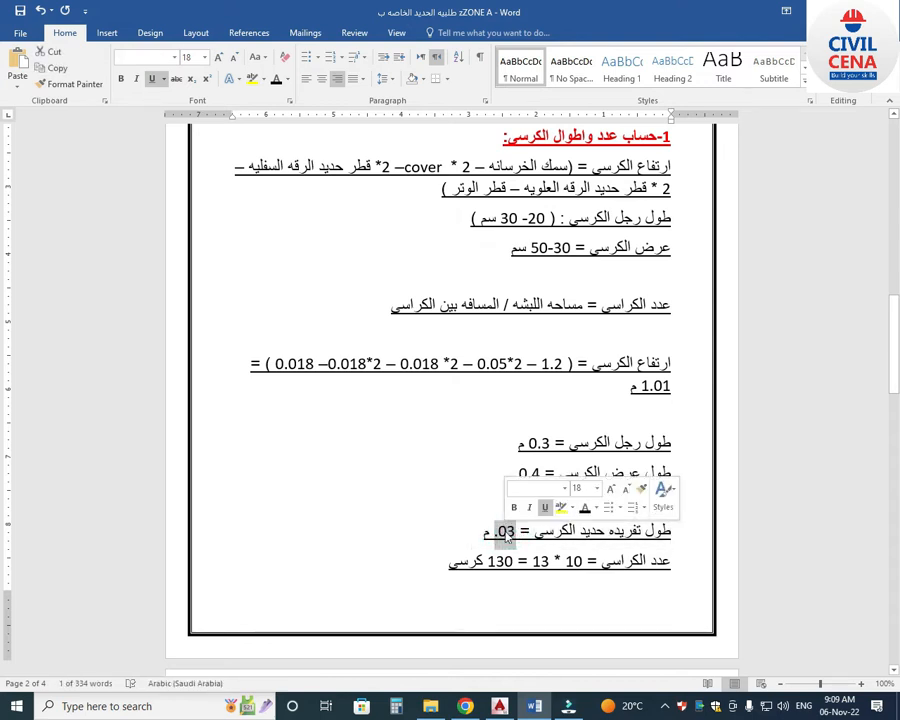
type("3.02")
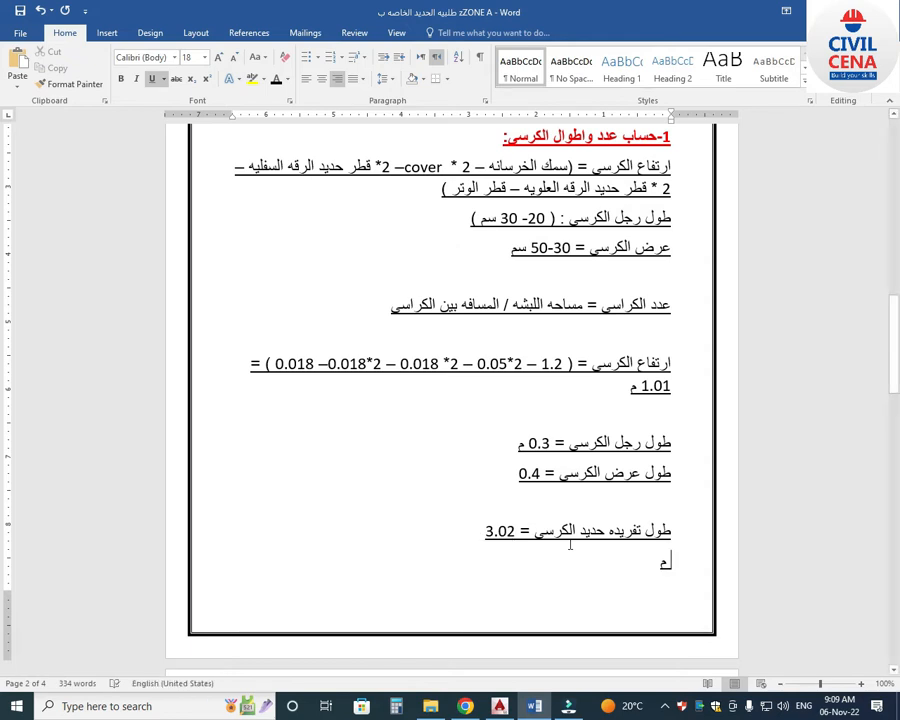
key("ctrl+z")
key("ctrl+y")
scroll(639, 593, "down", 5)
left_click(617, 500)
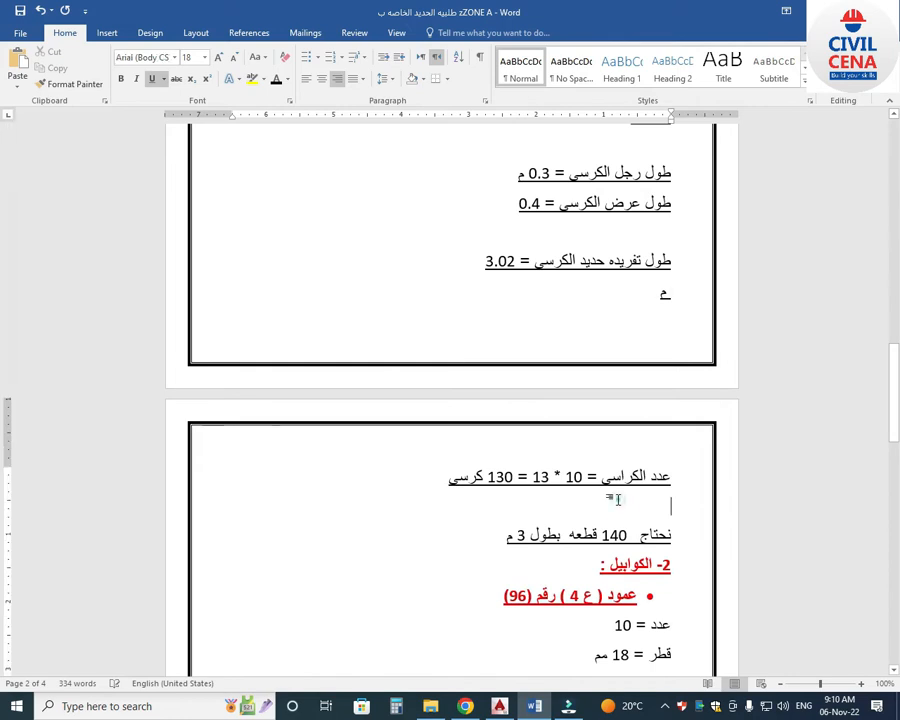
scroll(818, 174, "up", 1)
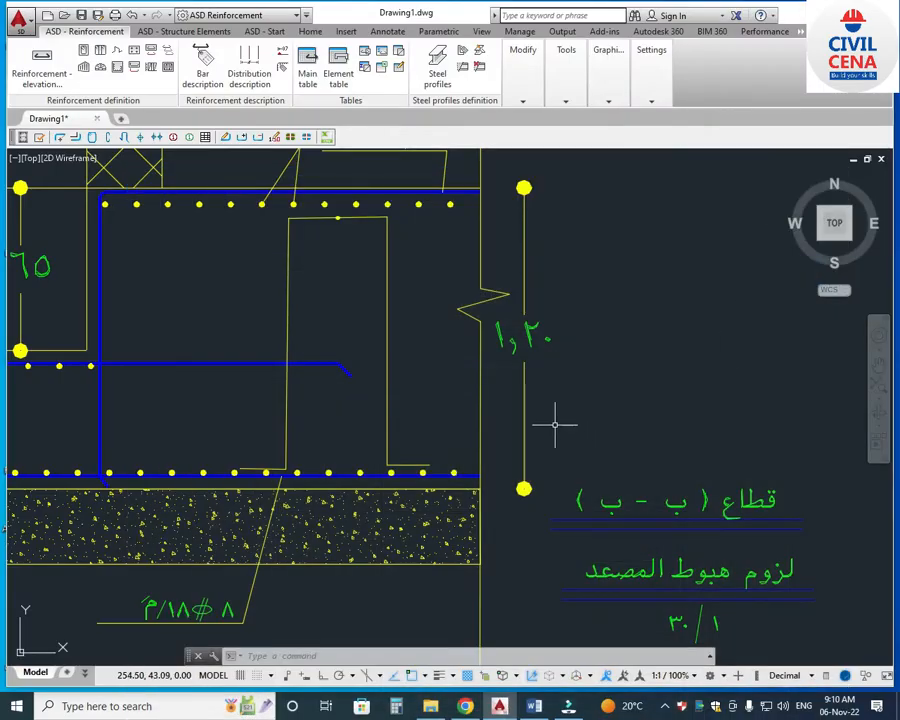
Step: Switch to the AutoCAD drawing and examine the foundation plan next to the chair sketch
scroll(555, 425, "down", 9)
middle_click_drag(591, 432, 515, 412)
scroll(515, 412, "up", 2)
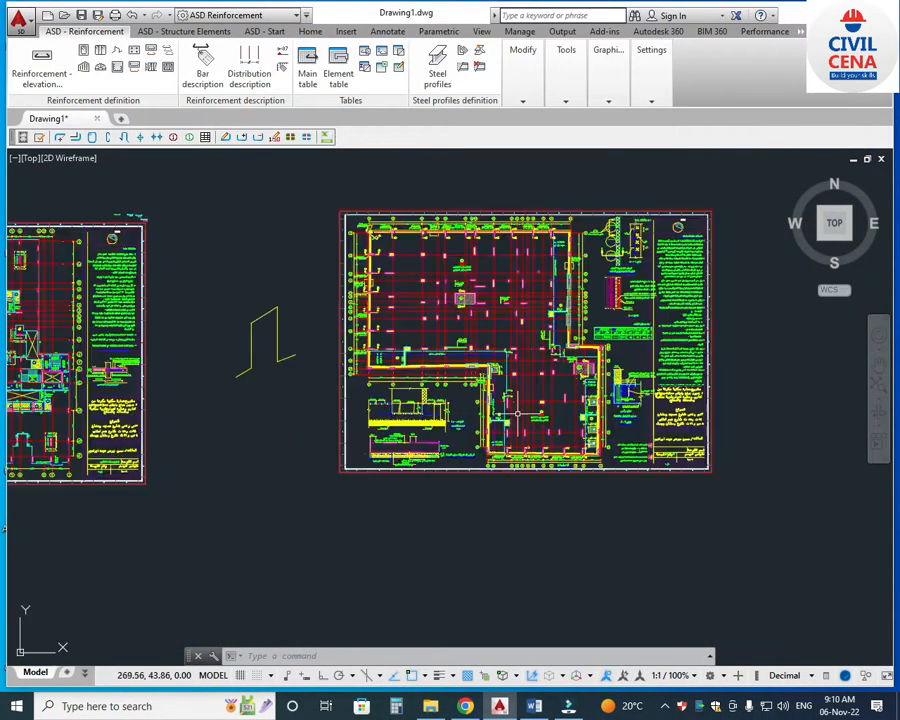
scroll(517, 413, "up", 4)
middle_click_drag(412, 438, 490, 490)
scroll(530, 512, "down", 2)
scroll(530, 512, "down", 4)
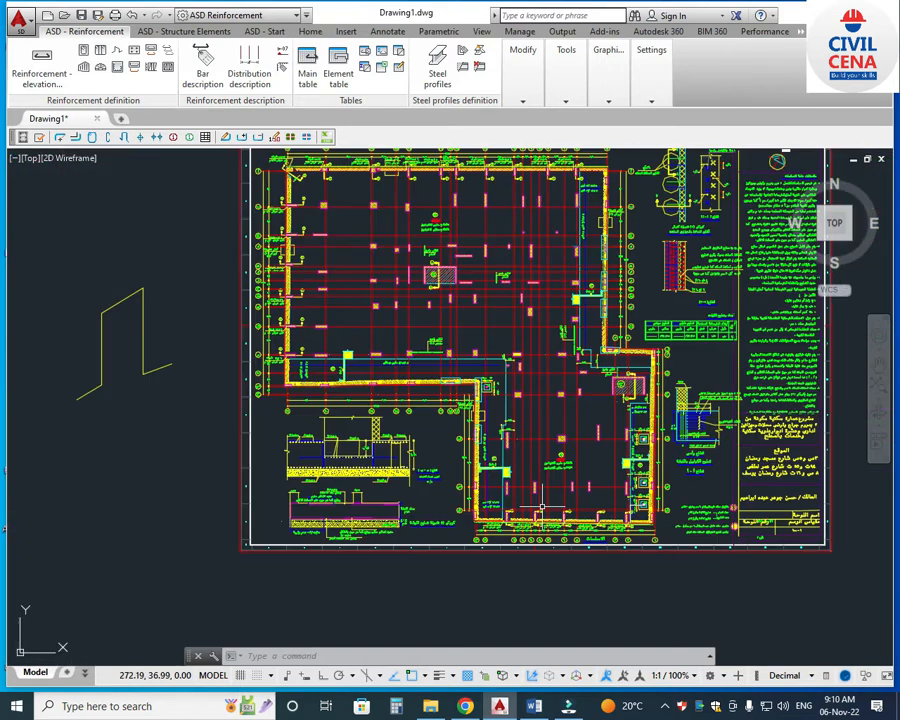
scroll(292, 428, "up", 2)
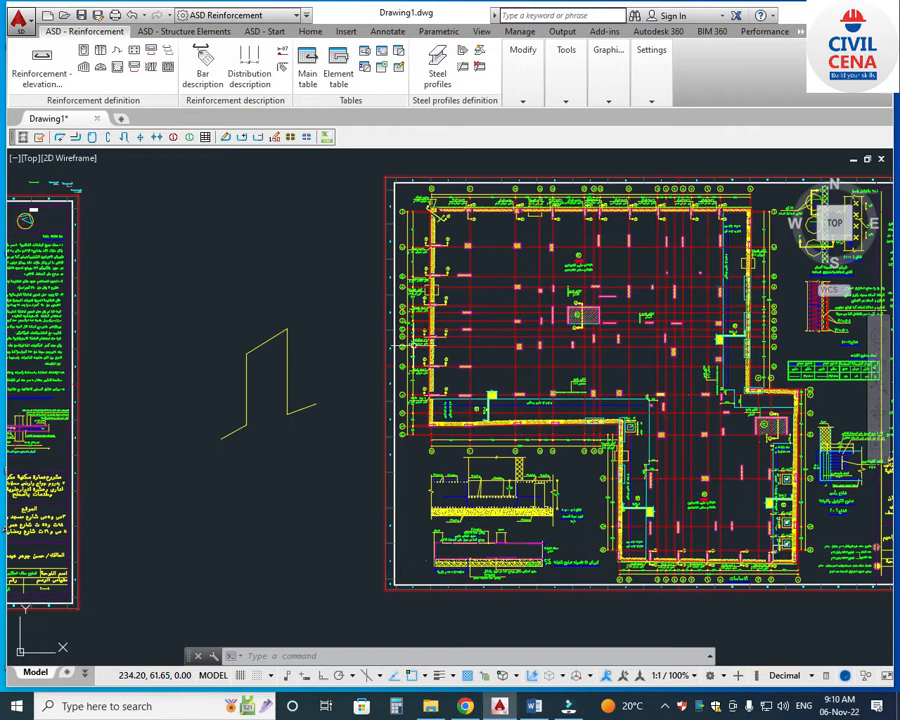
Step: Switch to the Word document and review the formula for the number of chairs from raft area and chair spacing
mouse_move(568, 706)
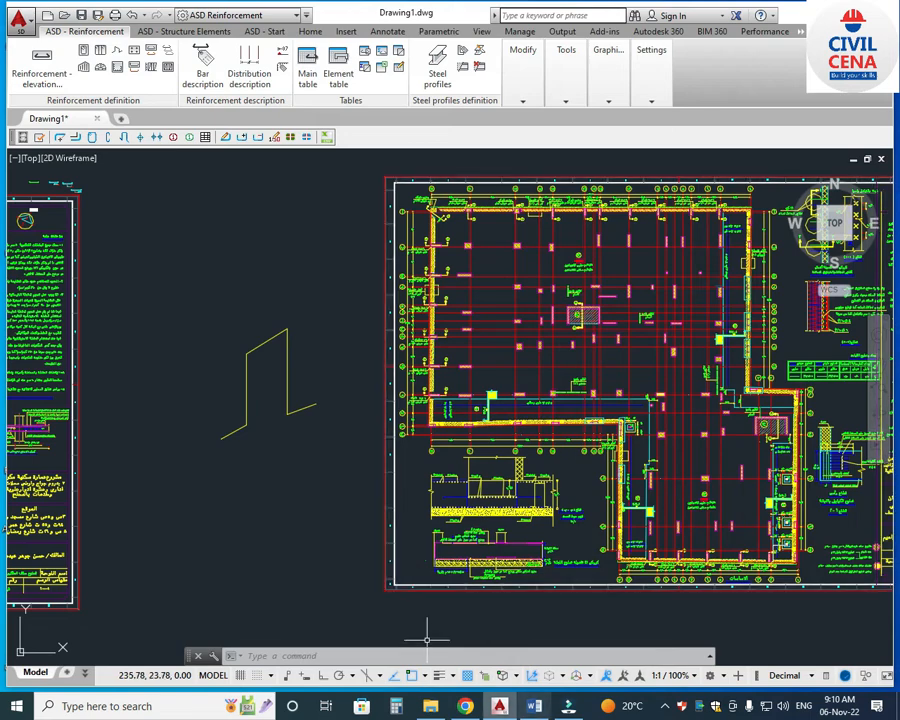
left_click(534, 706)
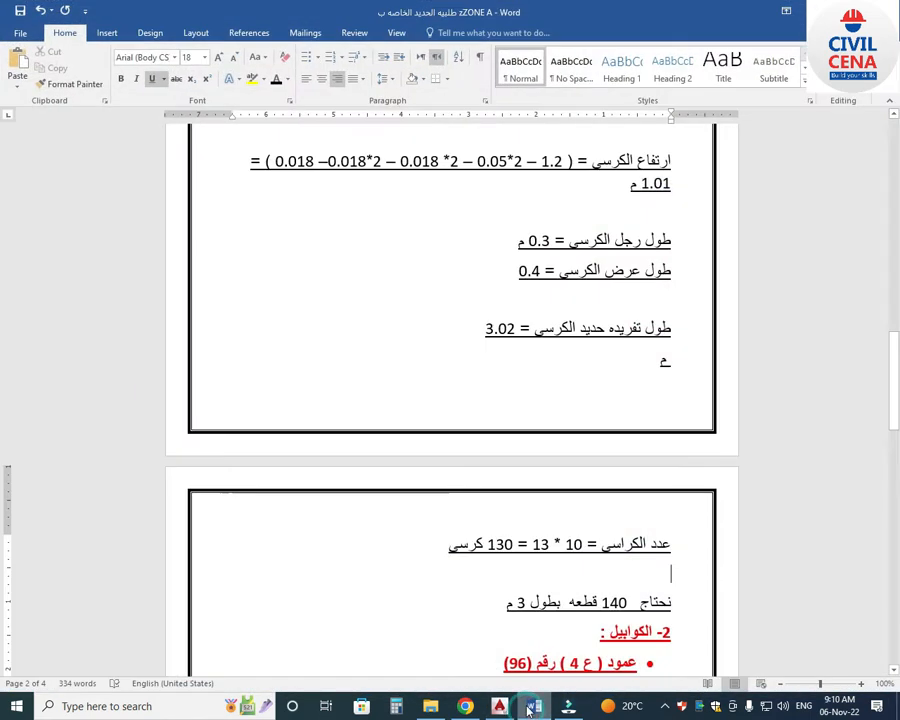
scroll(600, 376, "up", 1)
scroll(620, 343, "up", 5)
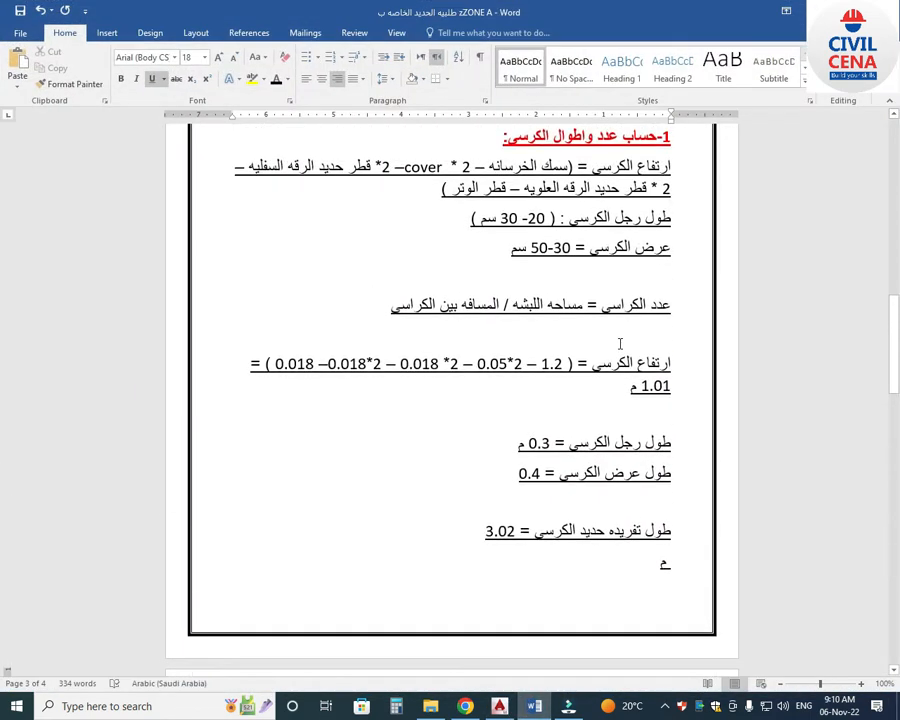
Step: Switch to AutoCAD and select the inner raft outline in the foundation plan
left_click(499, 706)
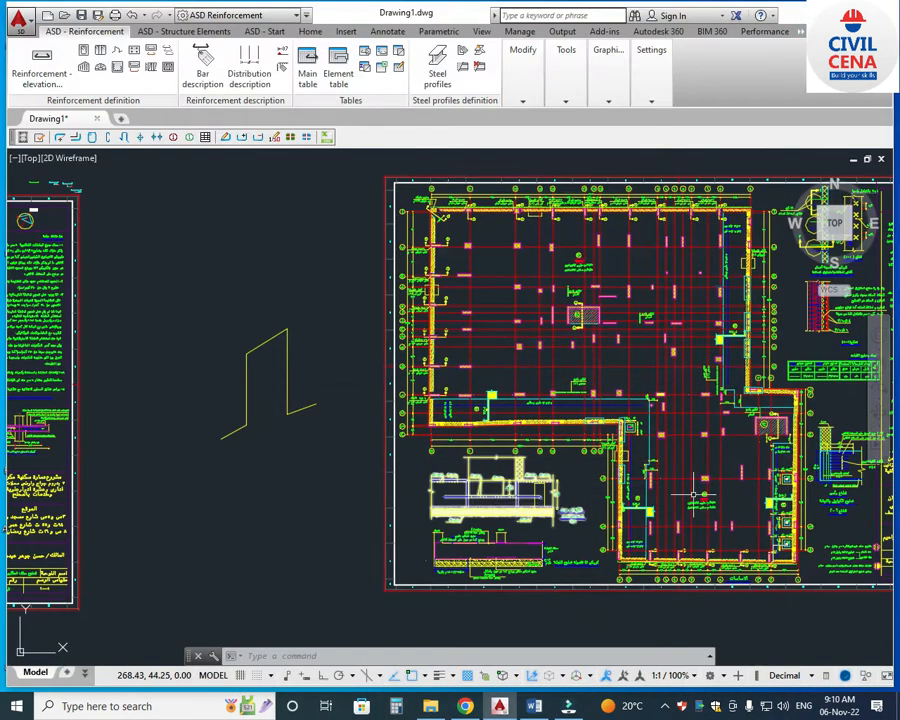
scroll(600, 430, "up", 3)
middle_click_drag(690, 515, 607, 420)
scroll(662, 420, "up", 2)
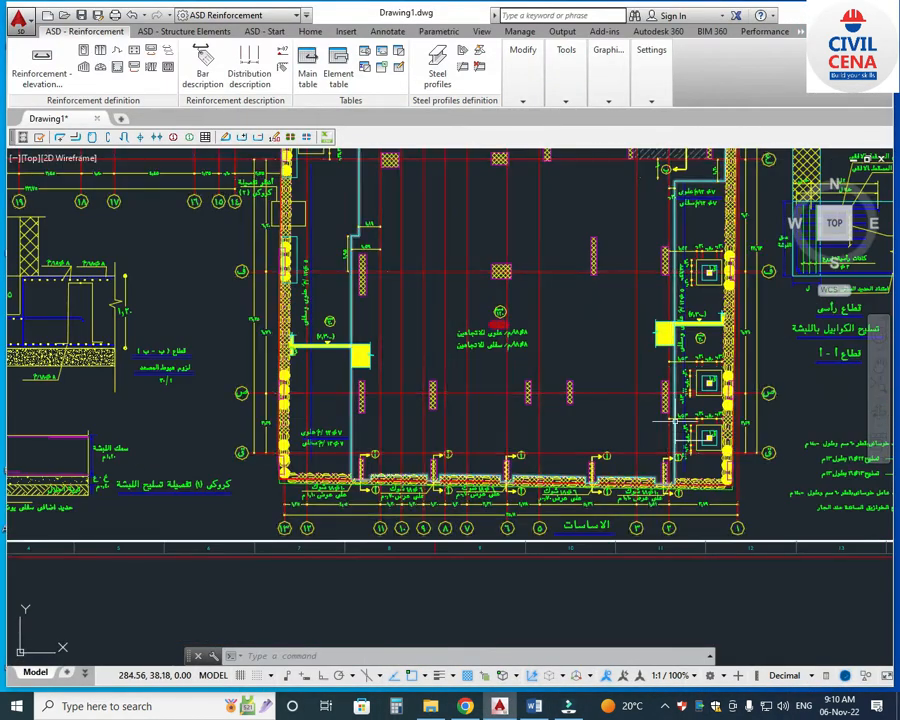
key("Escape")
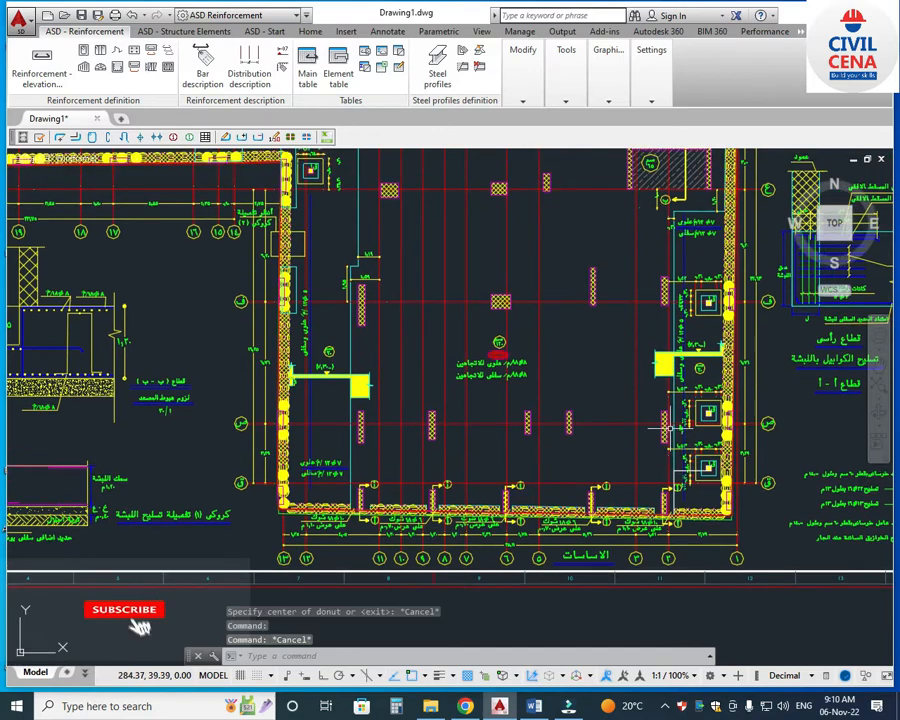
scroll(674, 417, "up", 2)
scroll(676, 420, "down", 5)
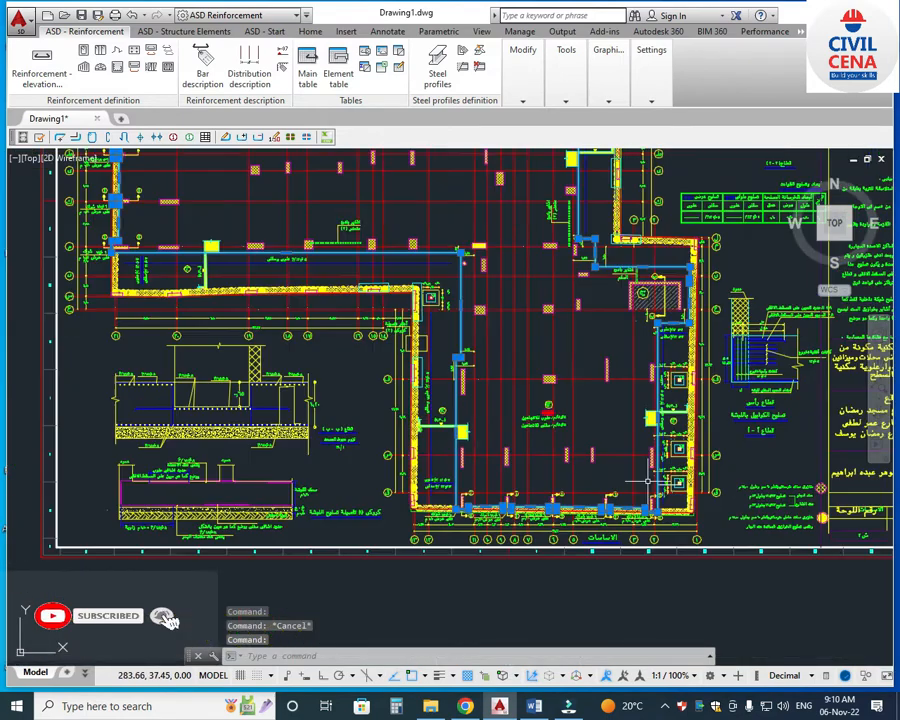
Step: Examine the extent of the selected raft outline around both wings of the foundation plan
scroll(511, 309, "up", 3)
scroll(652, 460, "down", 3)
scroll(648, 450, "up", 2)
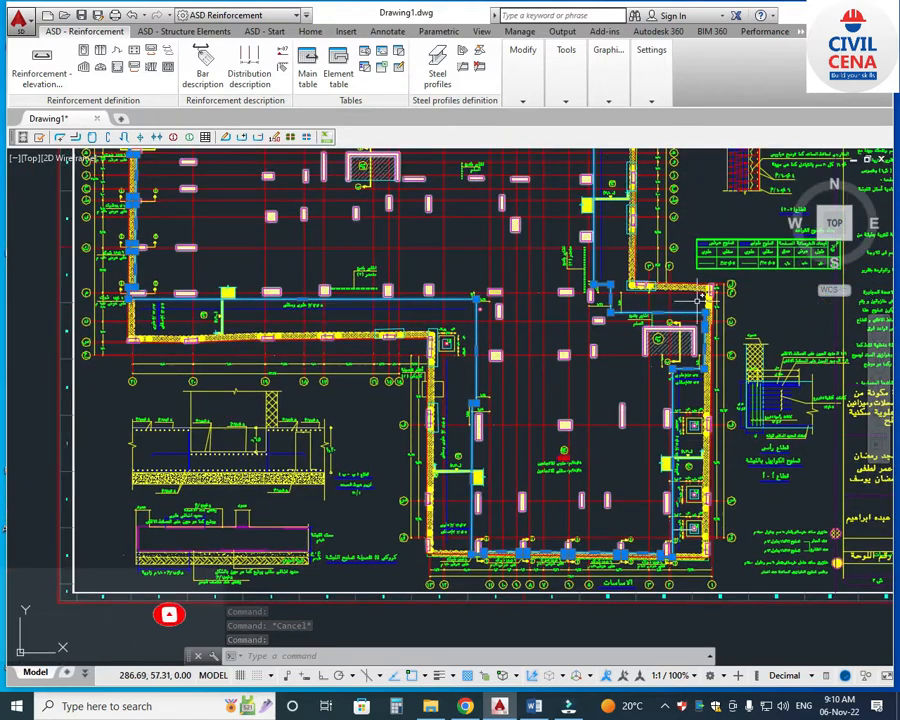
scroll(532, 436, "down", 4)
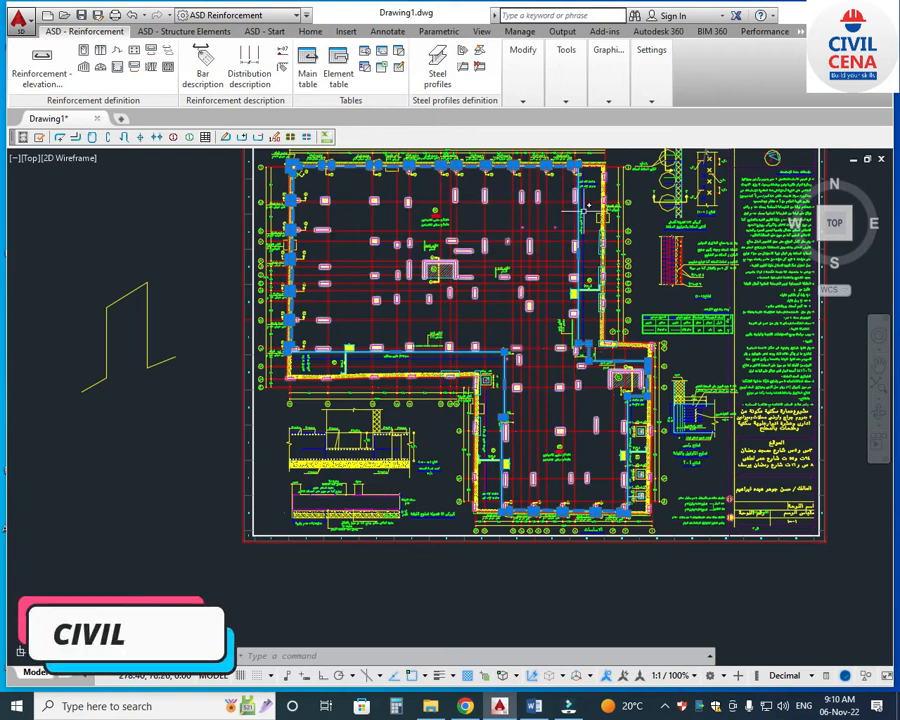
mouse_move(563, 443)
middle_mouse_down()
mouse_move(523, 455)
mouse_move(502, 447)
middle_mouse_up()
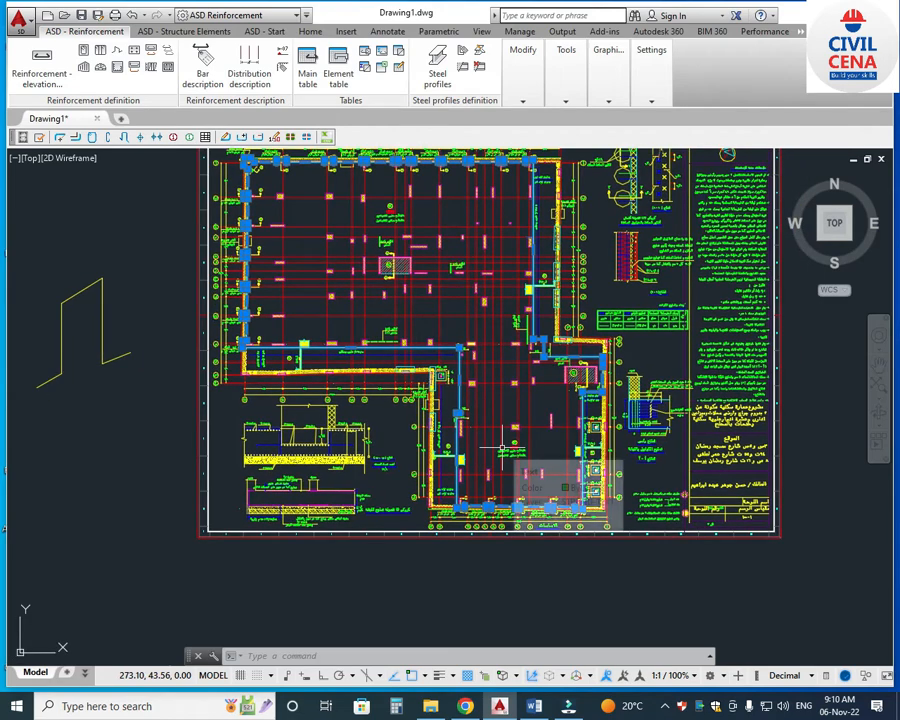
scroll(503, 448, "up", 2)
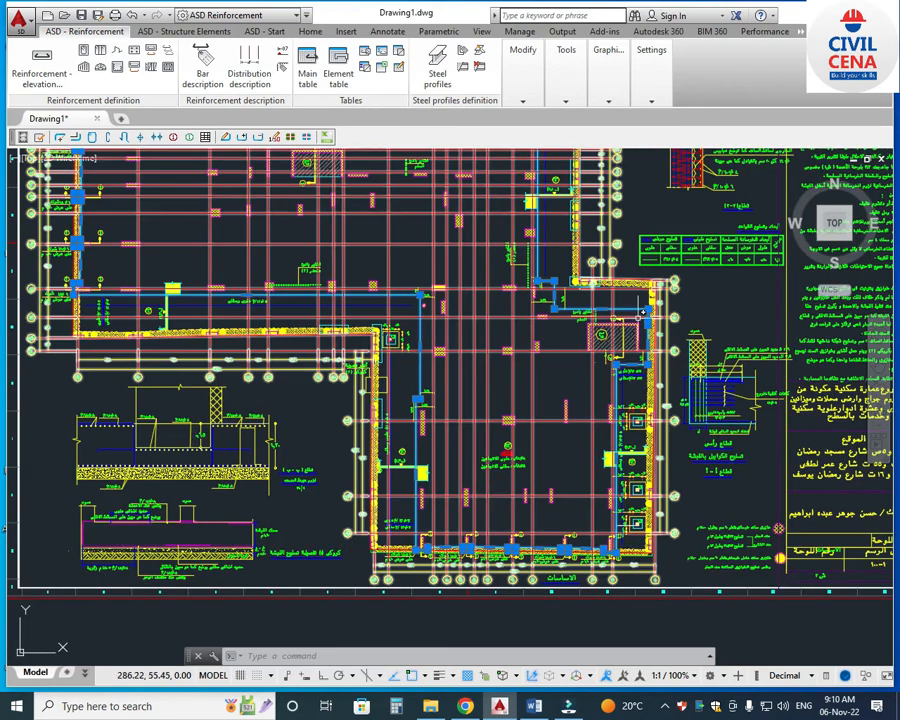
scroll(637, 317, "up", 1)
scroll(494, 338, "down", 3)
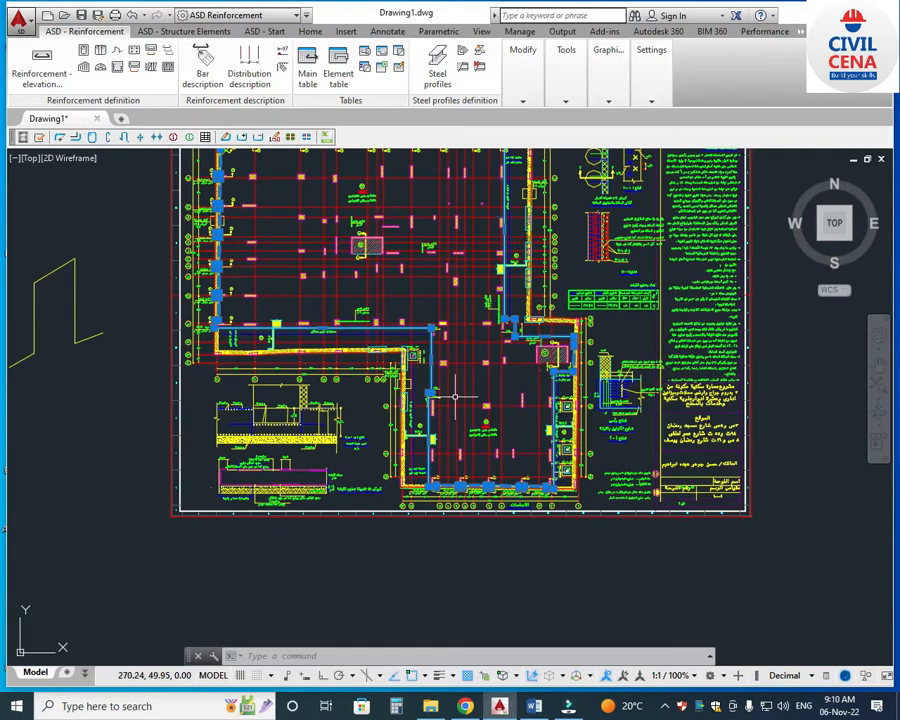
Step: Open the site zoning image Screenshot (17).png, examine the boundaries of zone A, and close the image and its folder
left_click(533, 706)
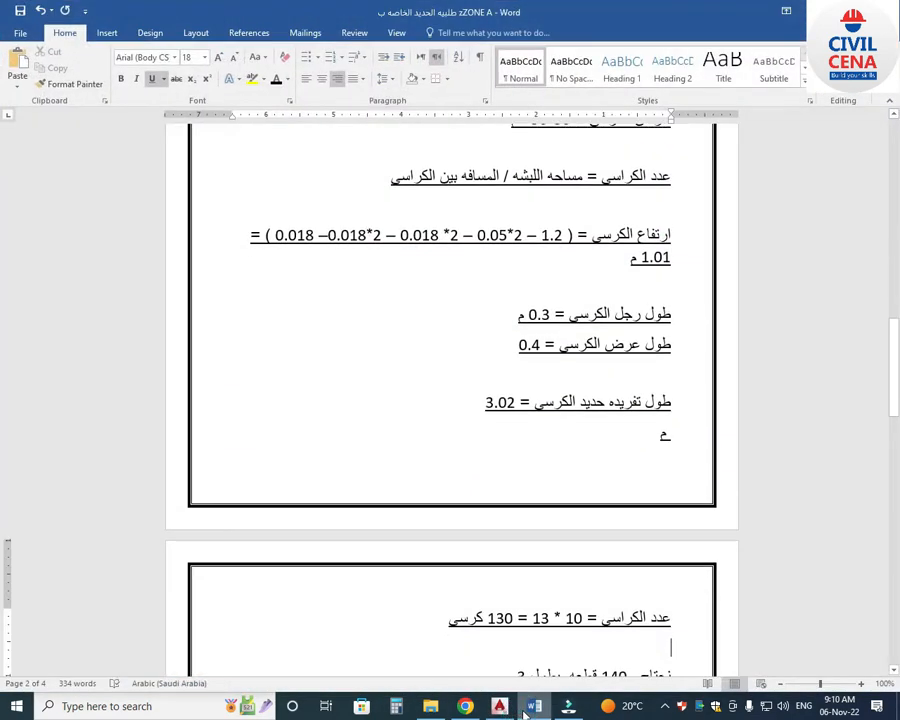
scroll(462, 388, "up", 4)
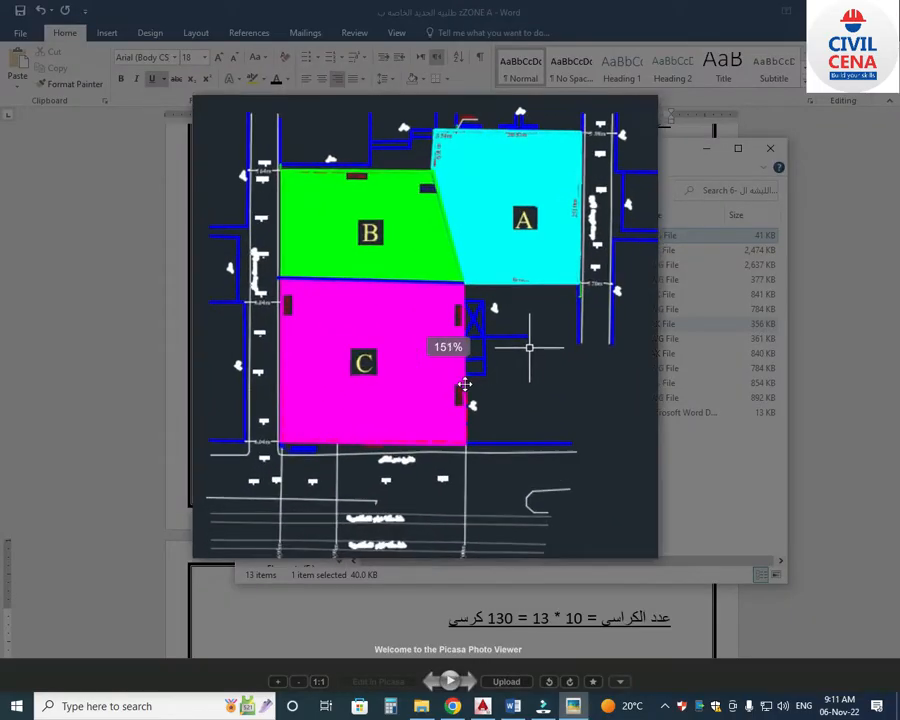
scroll(544, 182, "up", 2)
scroll(472, 139, "down", 2)
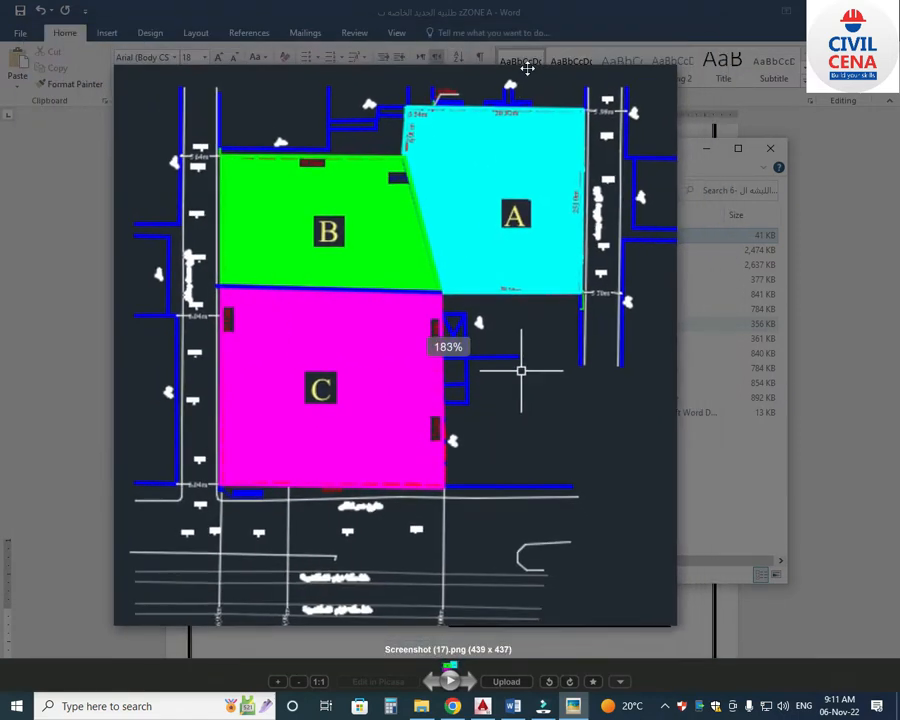
scroll(526, 68, "up", 1)
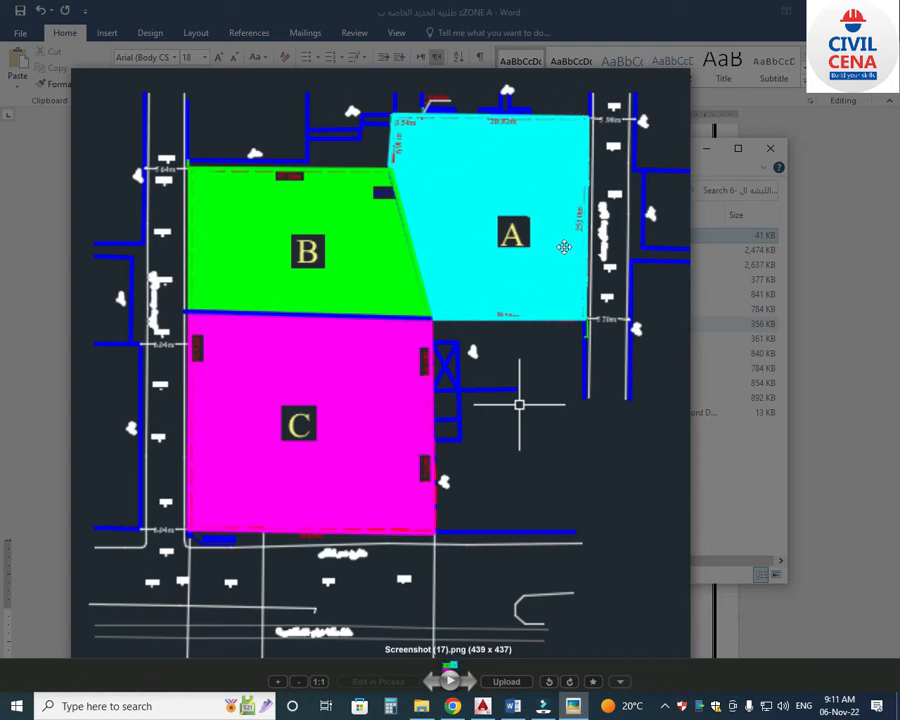
scroll(570, 166, "up", 3)
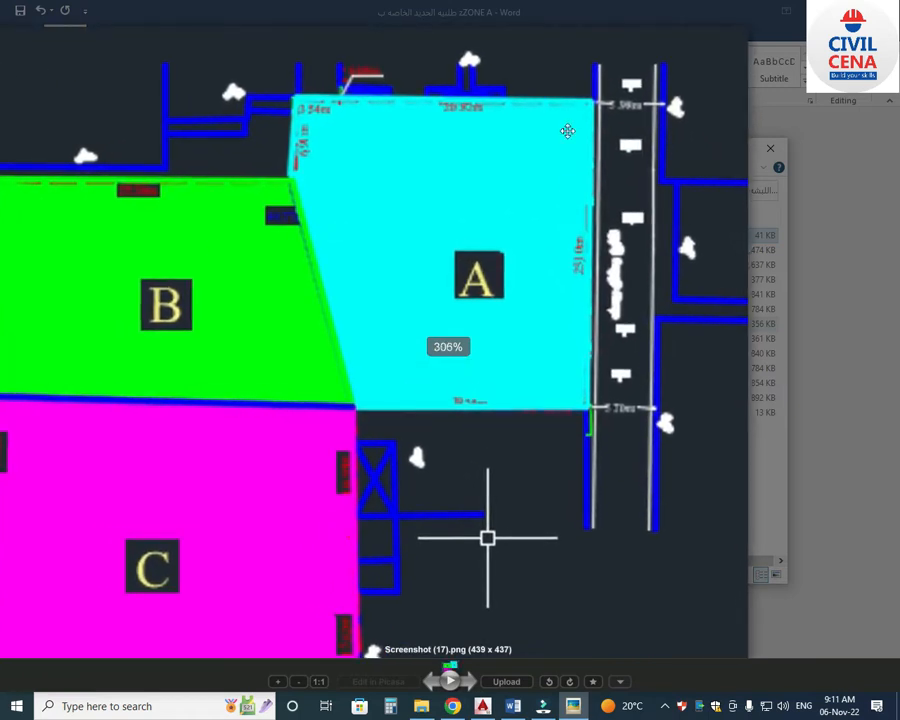
scroll(406, 374, "down", 3)
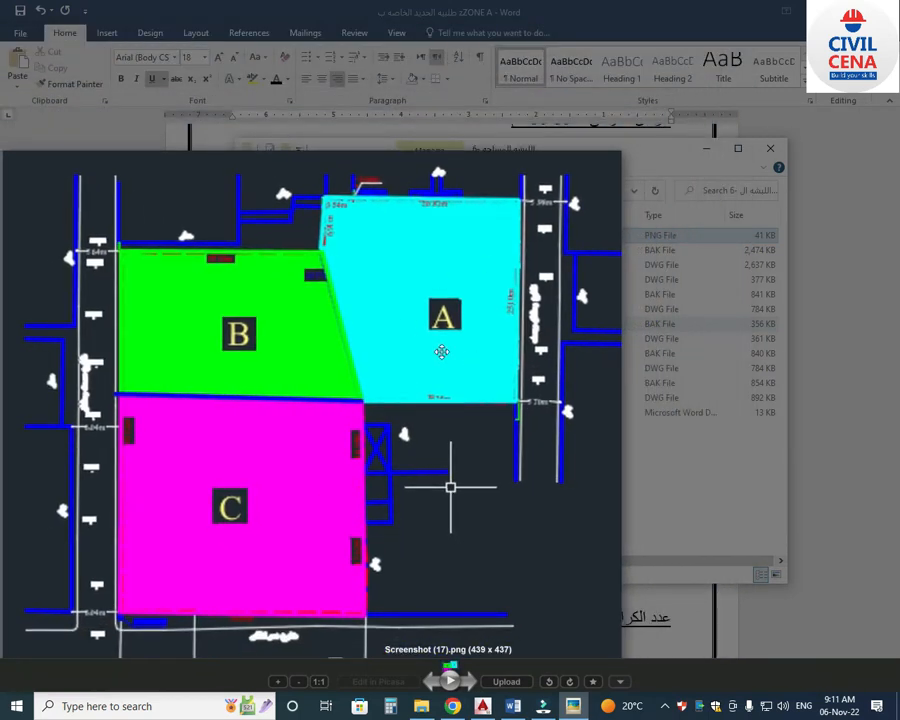
scroll(400, 340, "down", 1)
left_click(770, 148)
left_click(772, 150)
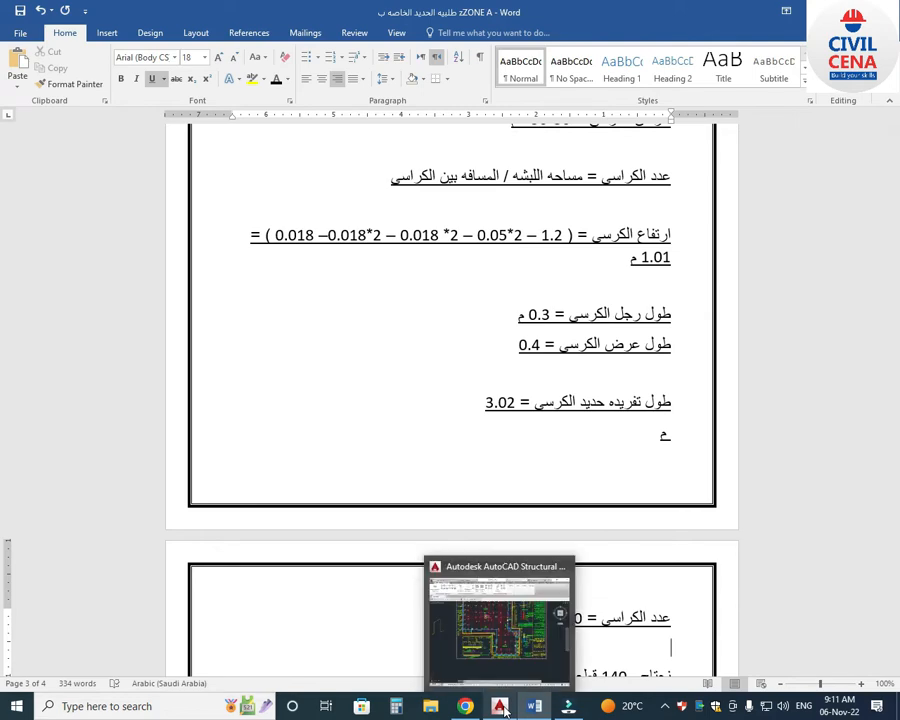
Step: Switch to AutoCAD, inspect the plan's lower wing, and clear the selection of the raft outline
left_click(495, 615)
middle_click_drag(453, 314, 512, 361)
scroll(682, 232, "down", 2)
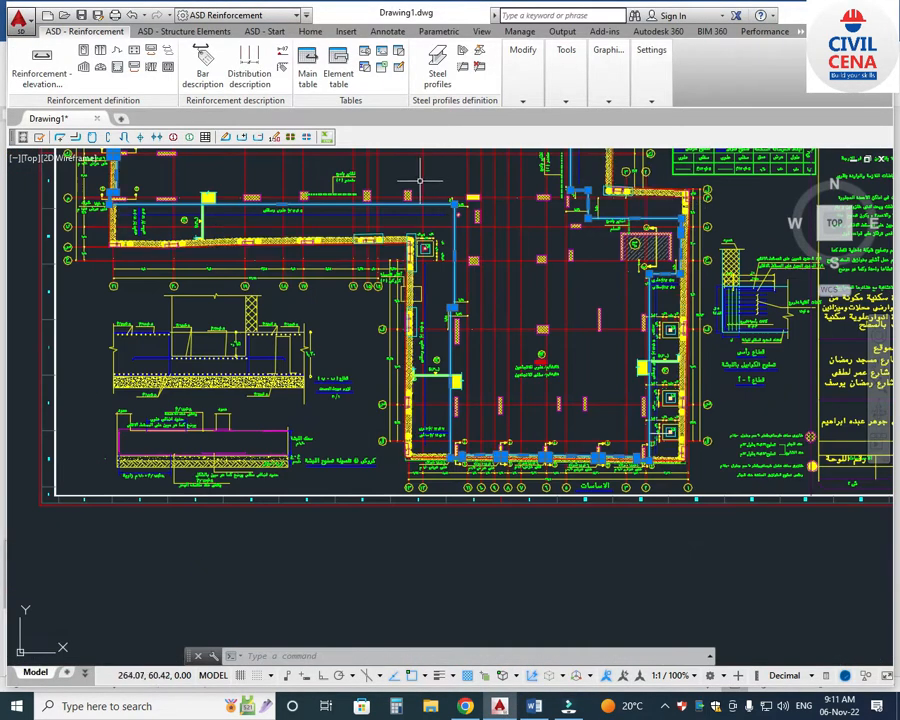
middle_click_drag(665, 323, 605, 408)
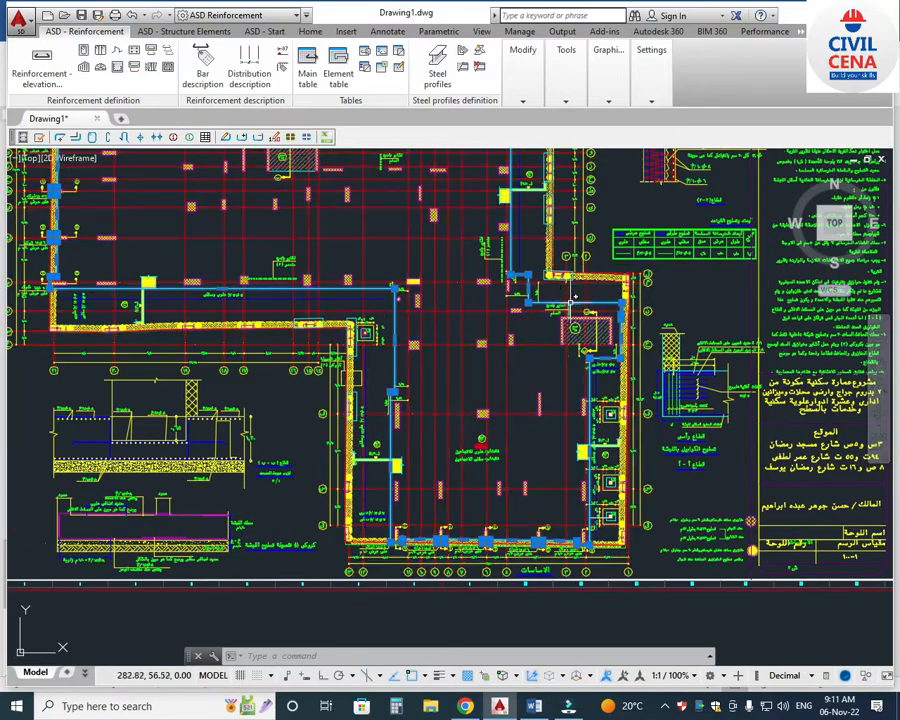
key("Escape")
scroll(577, 312, "down", 2)
scroll(571, 342, "up", 2)
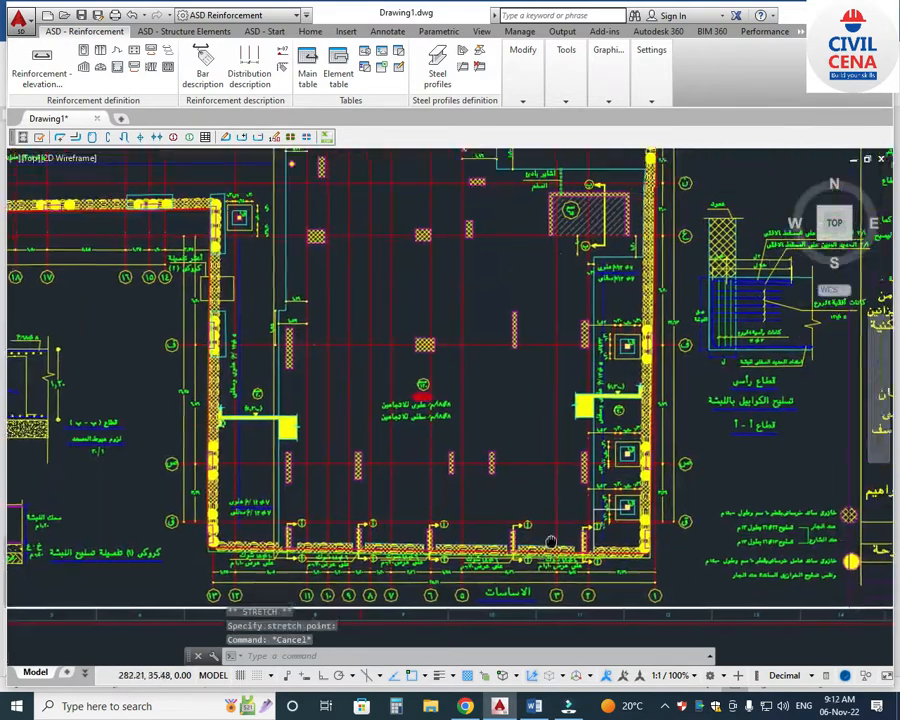
Step: Delete the yellow outline running along the upper edge of the plan's lower wing
middle_click_drag(552, 540, 547, 556)
scroll(537, 472, "down", 2)
scroll(498, 286, "up", 2)
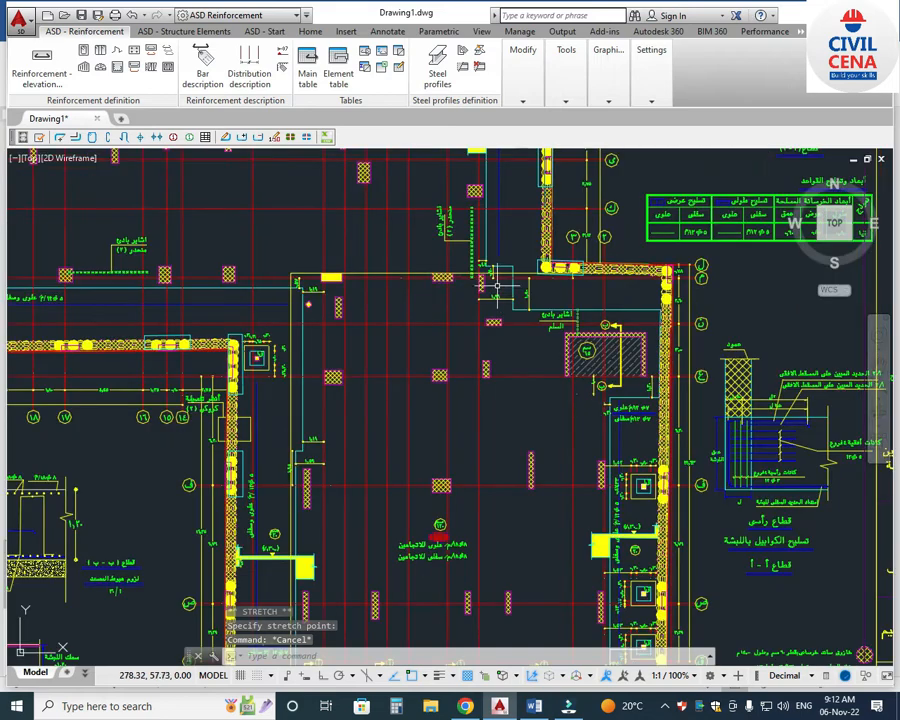
left_click(414, 274)
key("Delete")
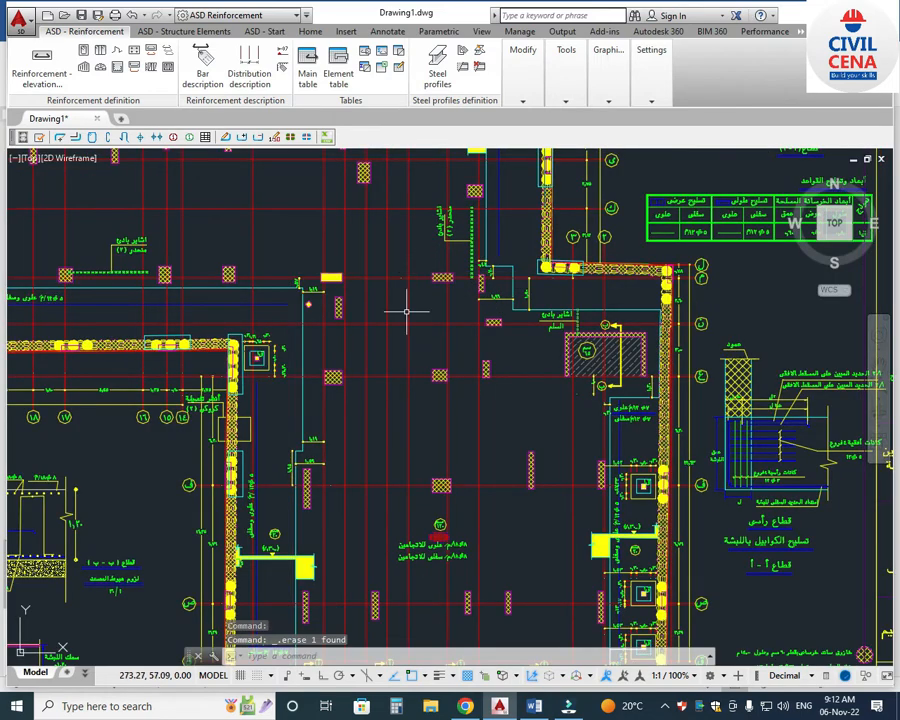
scroll(406, 312, "down", 5)
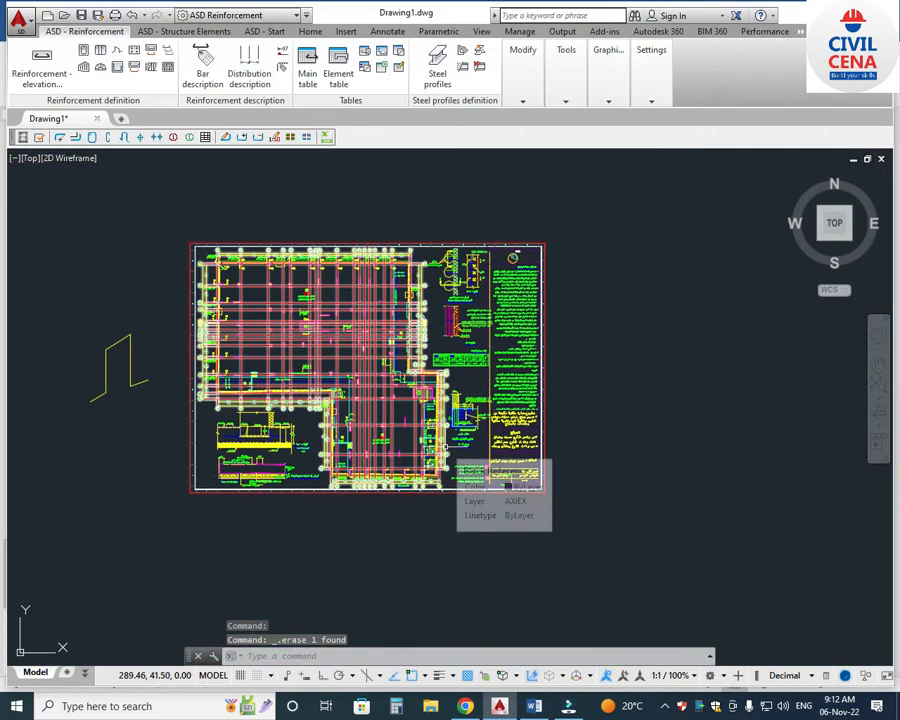
scroll(421, 406, "up", 8)
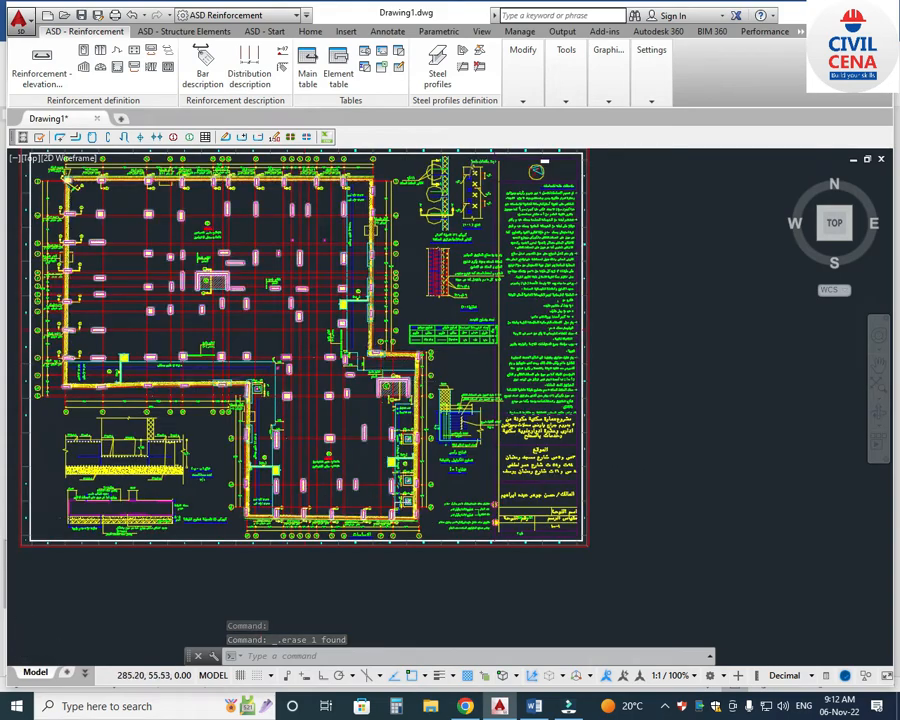
Step: Copy the selected raft outline and columns block horizontally into the empty area beside the foundation plan sheet
scroll(421, 406, "down", 7)
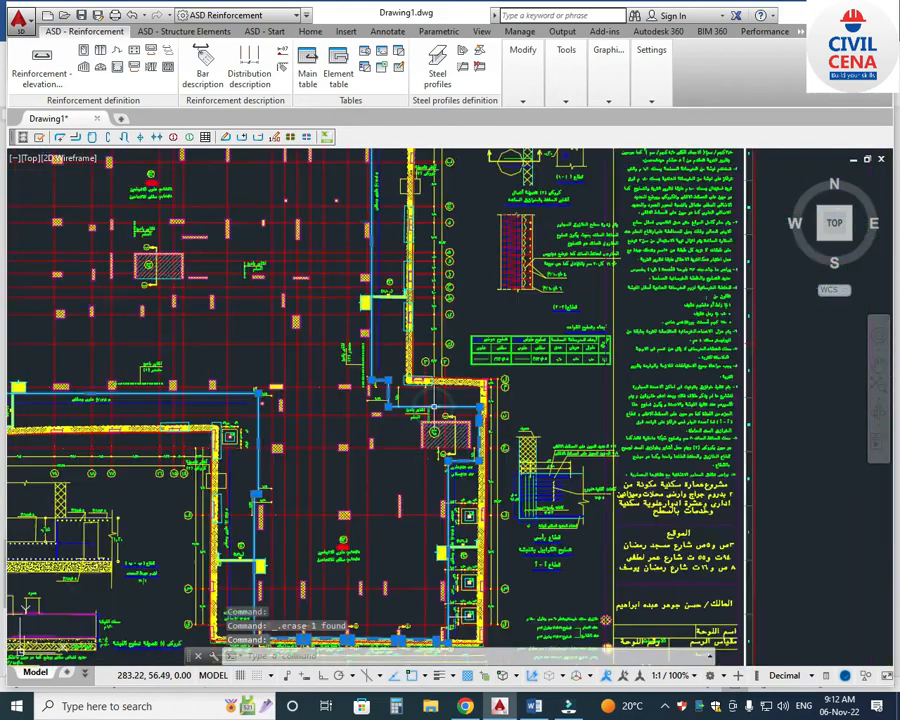
scroll(395, 336, "up", 5)
scroll(395, 336, "up", 1)
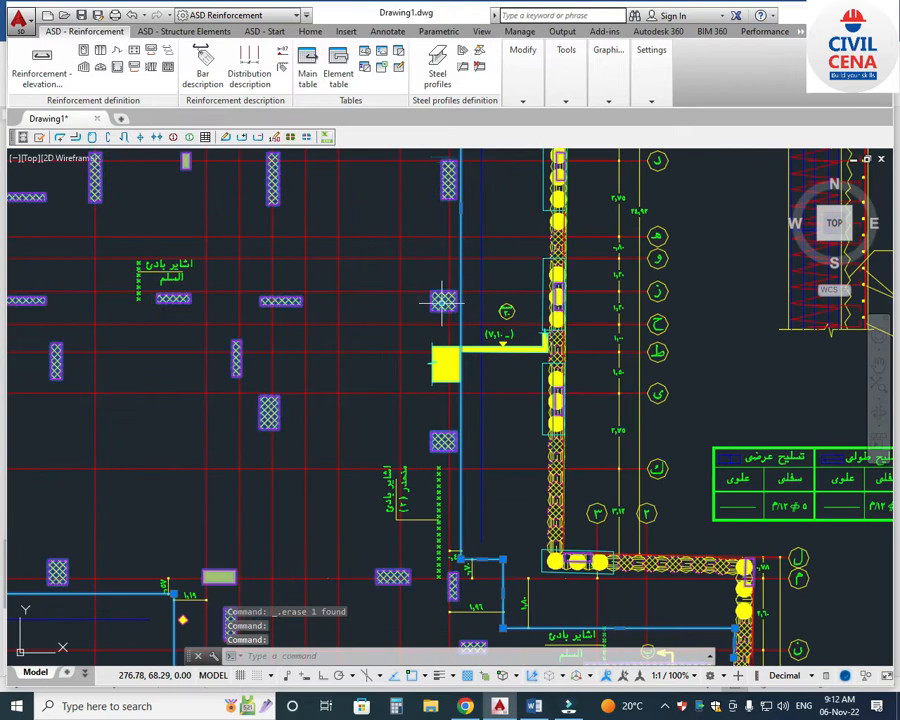
scroll(346, 362, "down", 7)
middle_click_drag(405, 505, 376, 488)
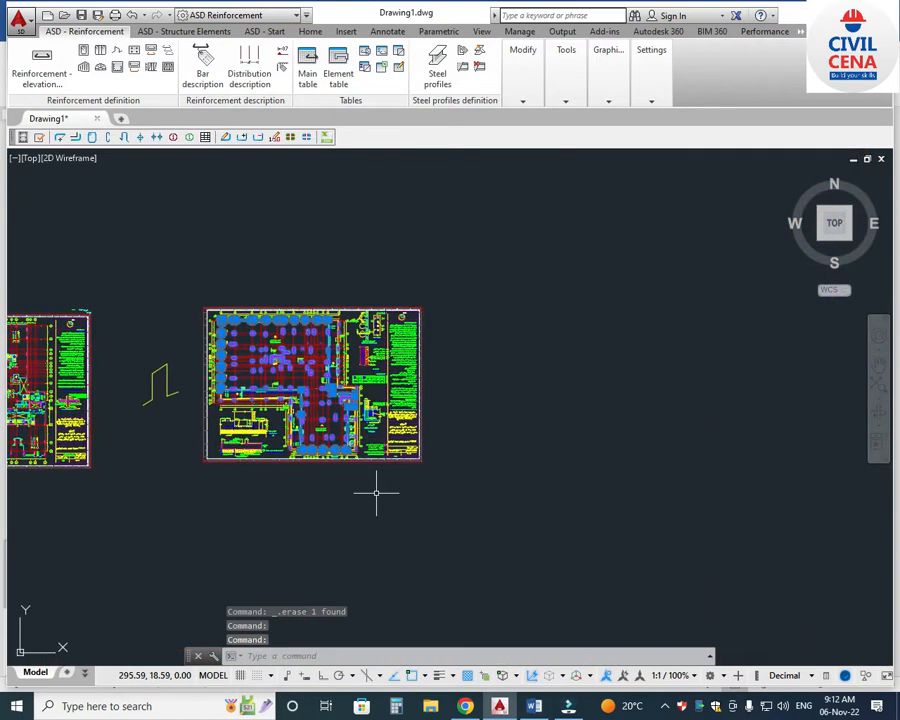
type("Co")
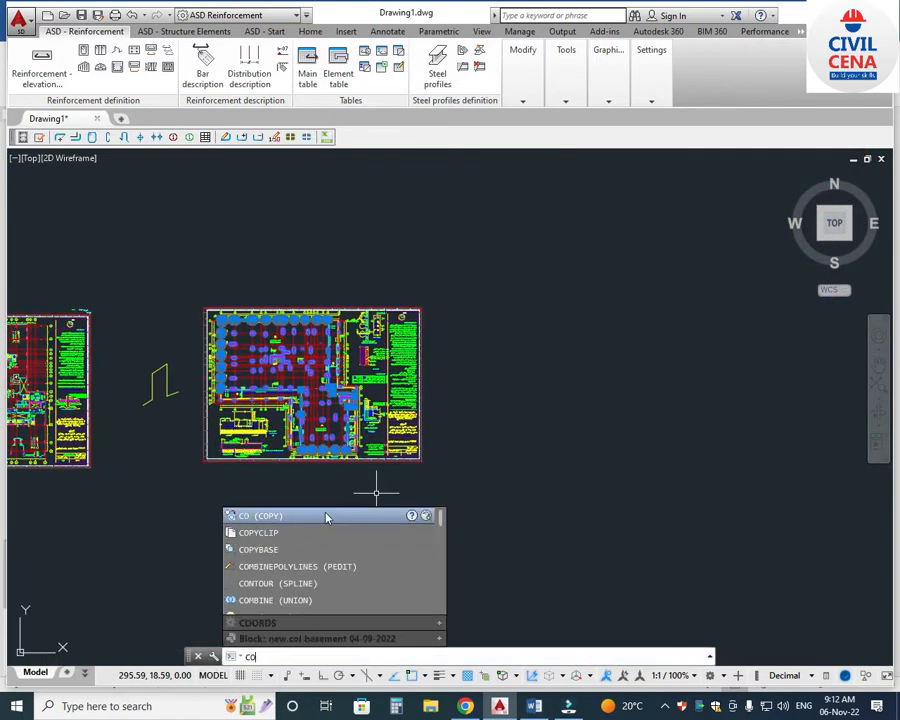
left_click(326, 517)
scroll(329, 484, "up", 2)
middle_click_drag(329, 488, 185, 510)
scroll(185, 510, "down", 2)
left_click(229, 509)
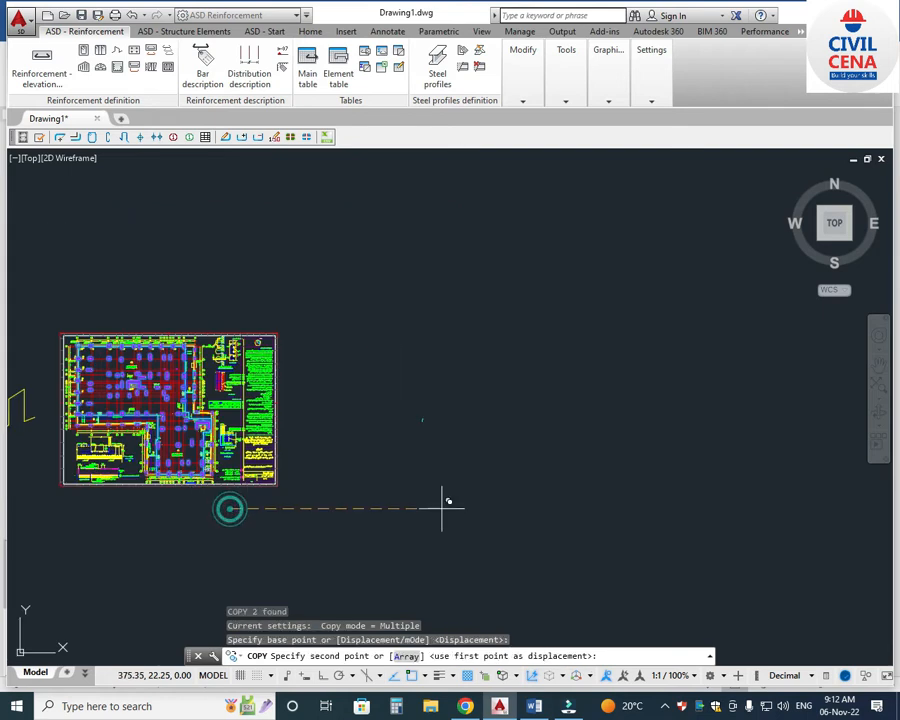
left_click(494, 509)
key("Escape")
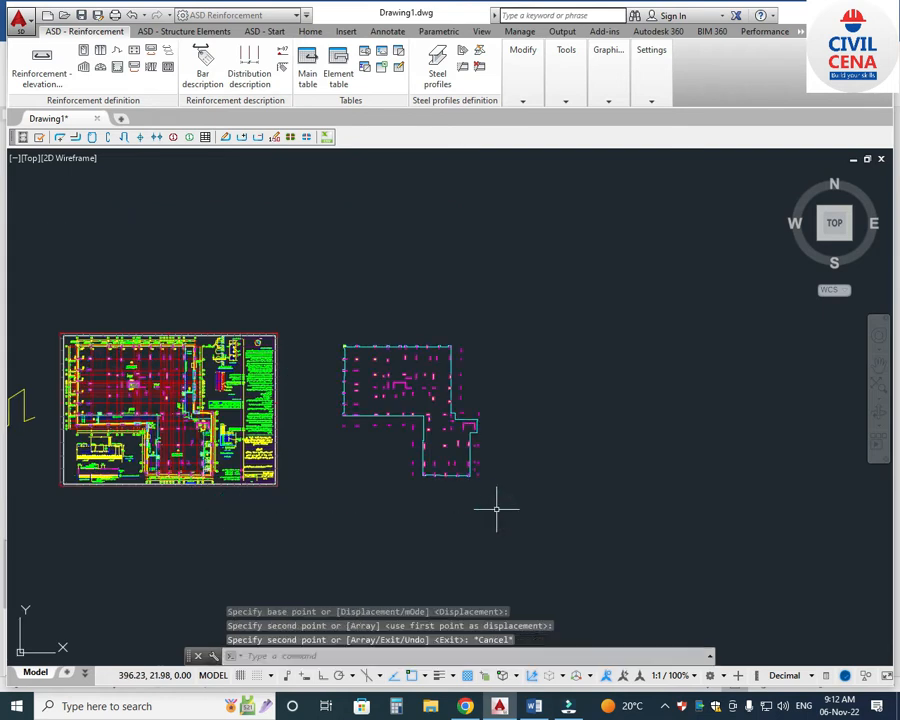
Step: Explode the copied columns block into separate objects
scroll(460, 475, "up", 5)
key("Escape")
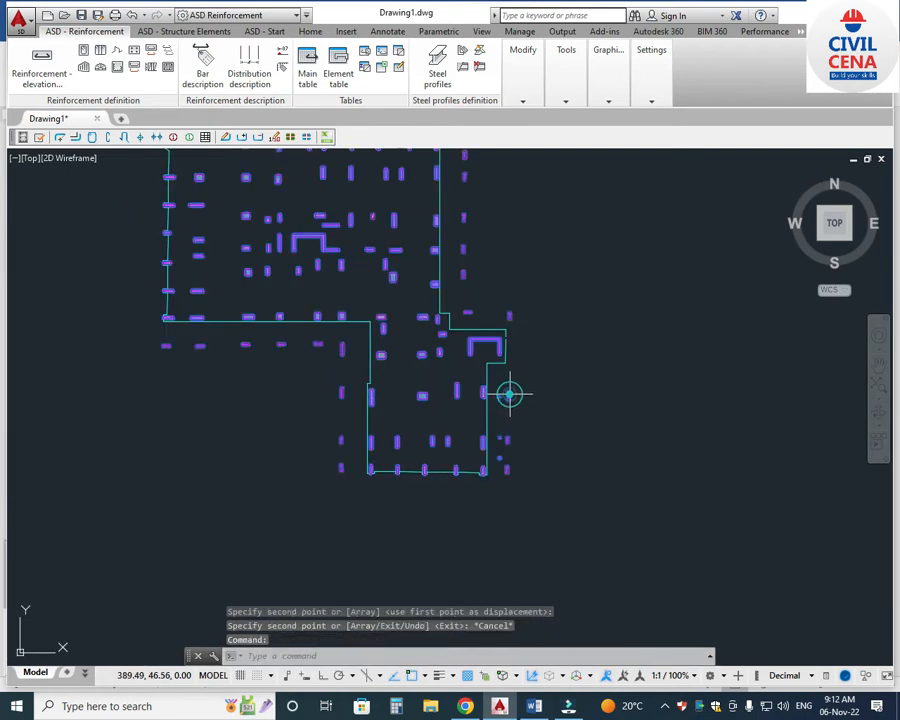
type("c")
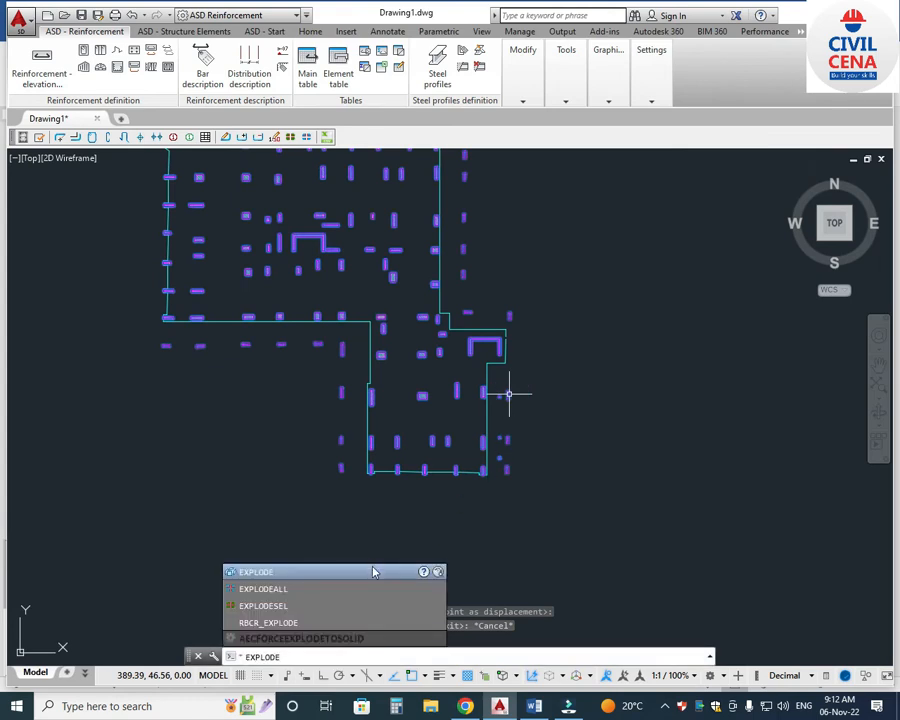
left_click(373, 568)
Step: Delete the stray column outlines outside the right edge of the copied plan's lower wing
scroll(503, 434, "up", 3)
left_click(554, 348)
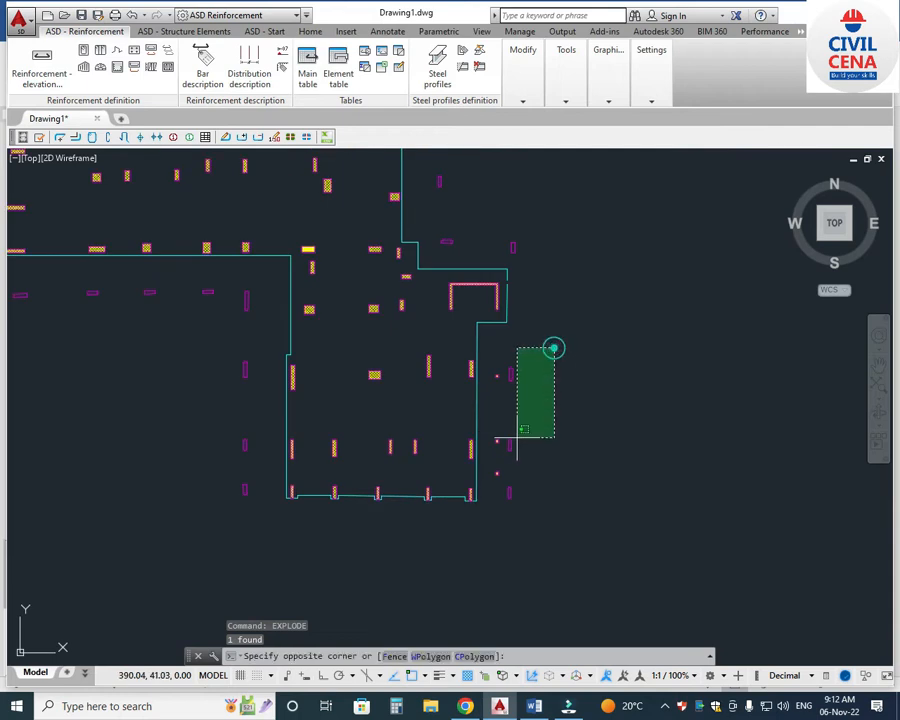
left_click(494, 509)
key("Delete")
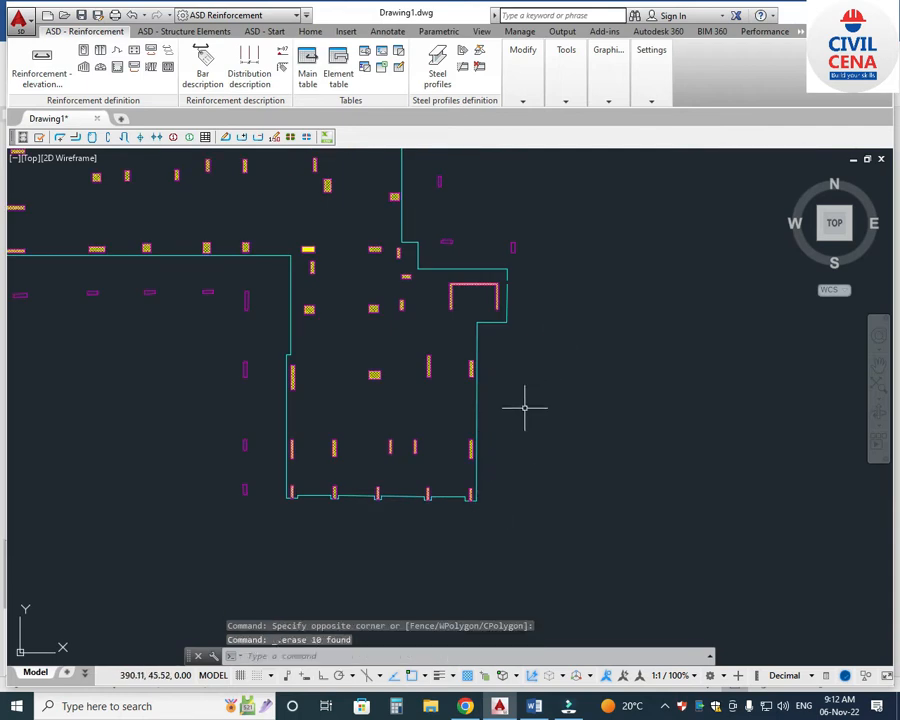
Step: Delete the stray column outlines outside the upper wing's right edge and around the projecting corner of the copied raft
scroll(524, 408, "down", 3)
left_click(531, 268)
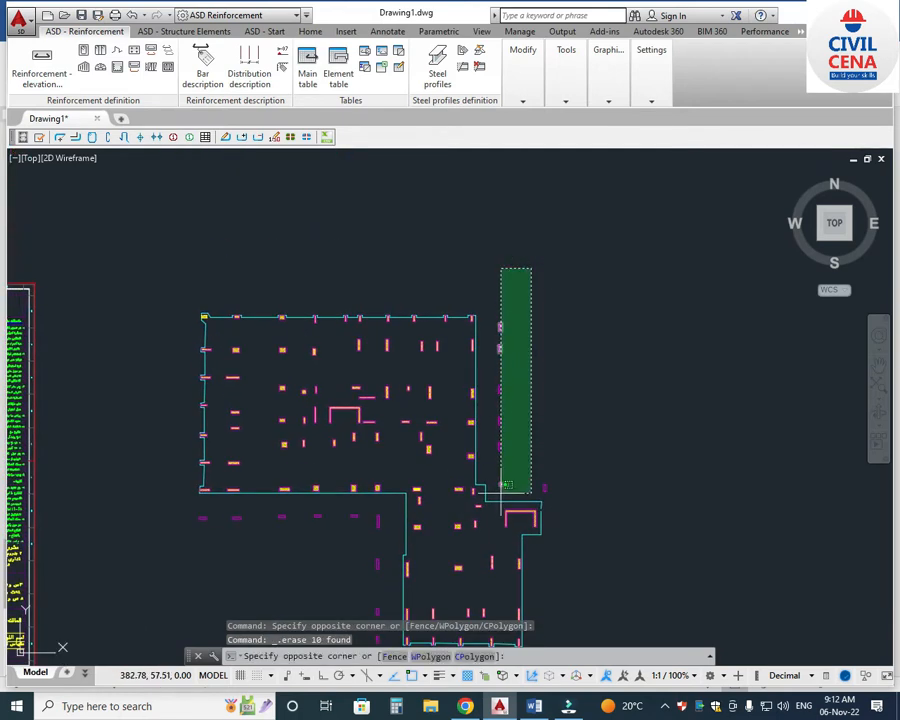
left_click(505, 487)
scroll(558, 480, "up", 4)
left_click(556, 474)
left_click(528, 488)
key("Delete")
left_click(484, 297)
left_click(454, 446)
key("Delete")
scroll(538, 321, "down", 3)
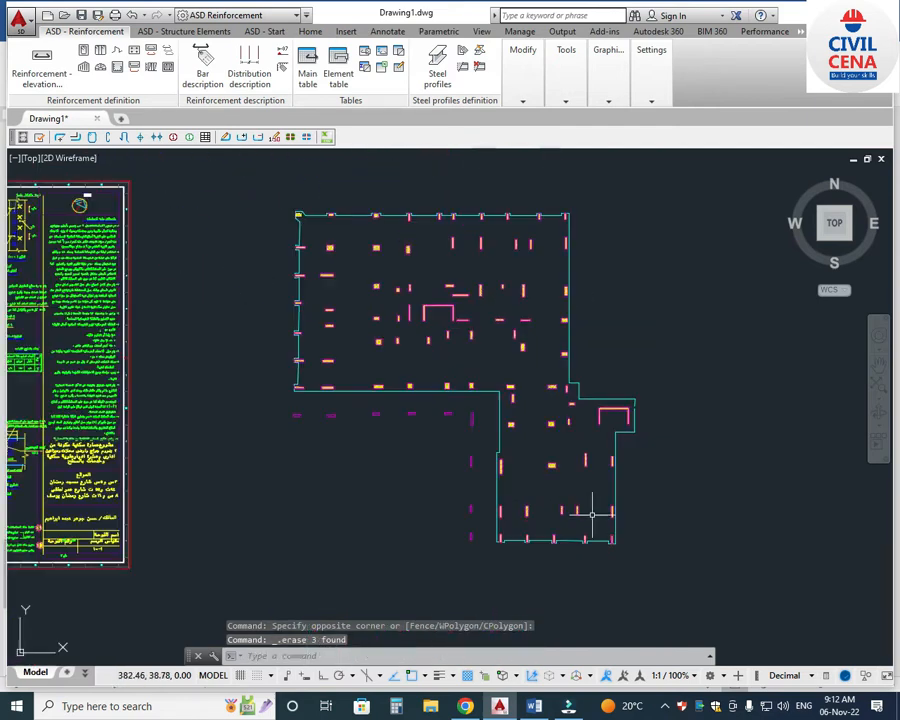
Step: Delete the stray column outlines below the upper wing and left of the lower wing in the copied plan
scroll(540, 480, "up", 3)
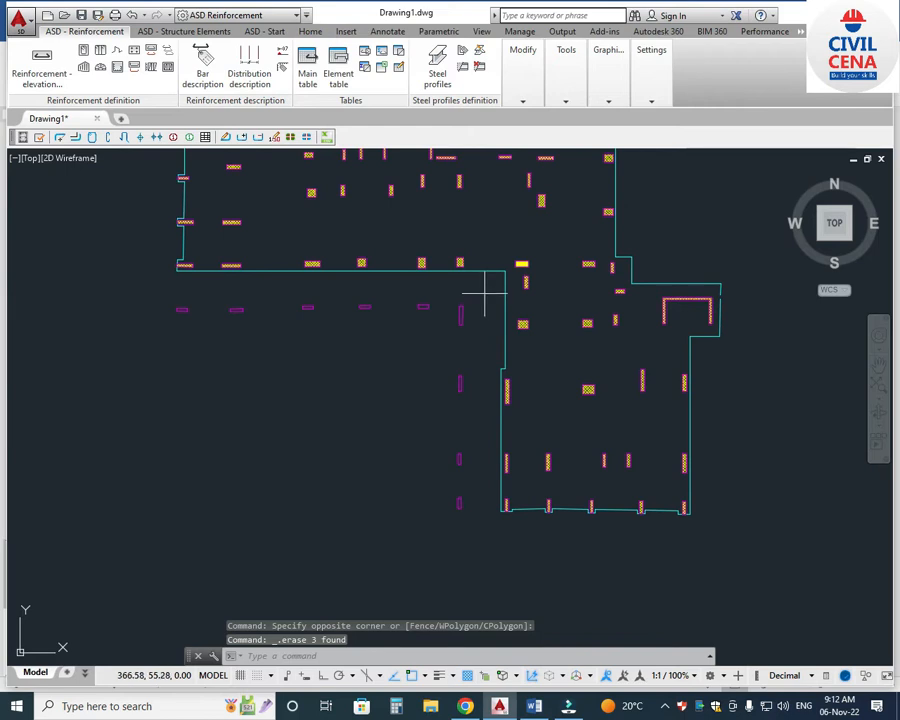
left_click(484, 292)
left_click(156, 550)
key("Delete")
scroll(575, 470, "down", 2)
scroll(545, 528, "down", 2)
scroll(526, 514, "up", 2)
scroll(526, 514, "up", 4)
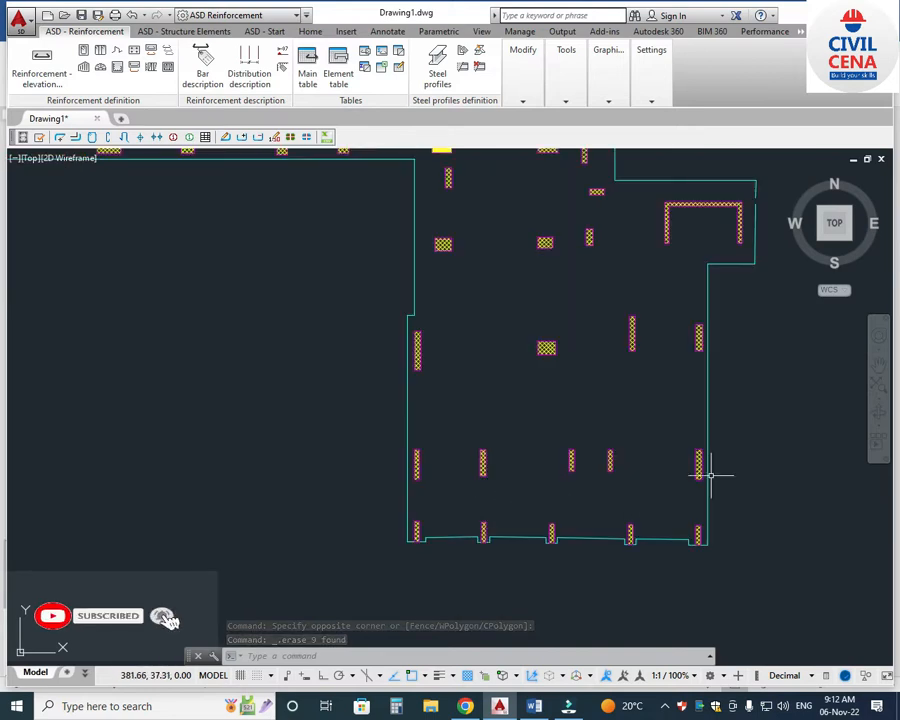
middle_click_drag(761, 462, 665, 474)
middle_click_drag(440, 516, 502, 492)
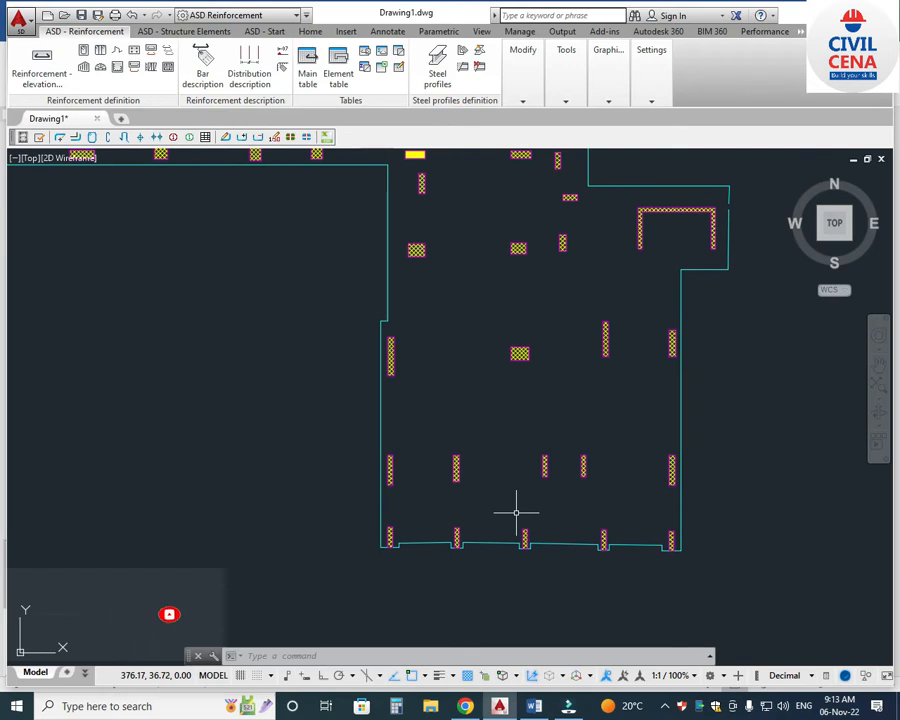
Step: Switch to Word to read the chair count calculation, and return to AutoCAD to examine the copied raft outline's lower wing
left_click(534, 706)
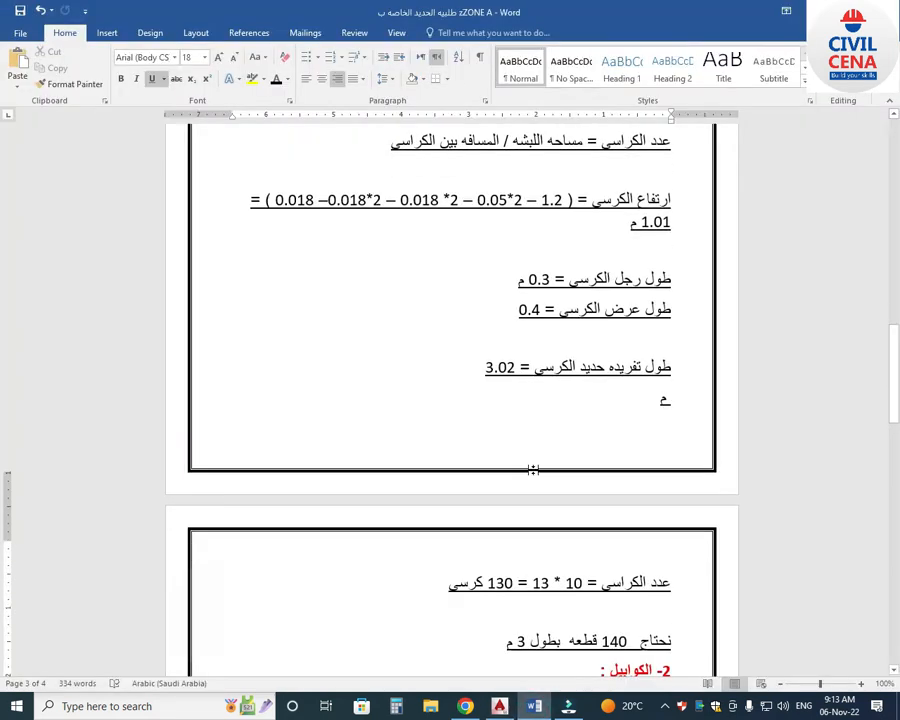
scroll(533, 469, "down", 1)
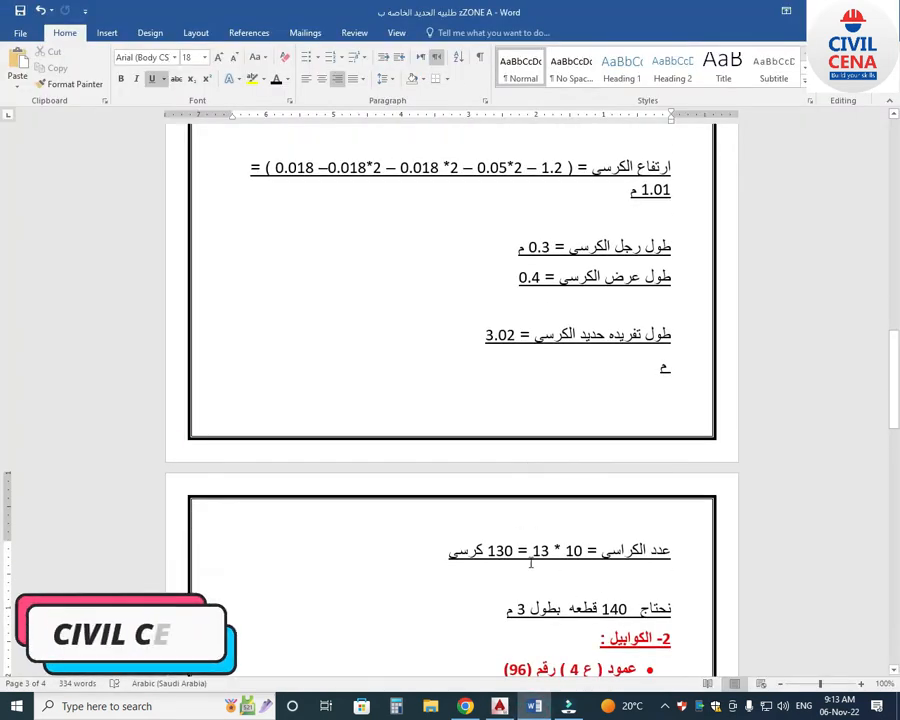
scroll(530, 563, "down", 1)
left_click(606, 546)
left_click(499, 706)
scroll(617, 466, "down", 5)
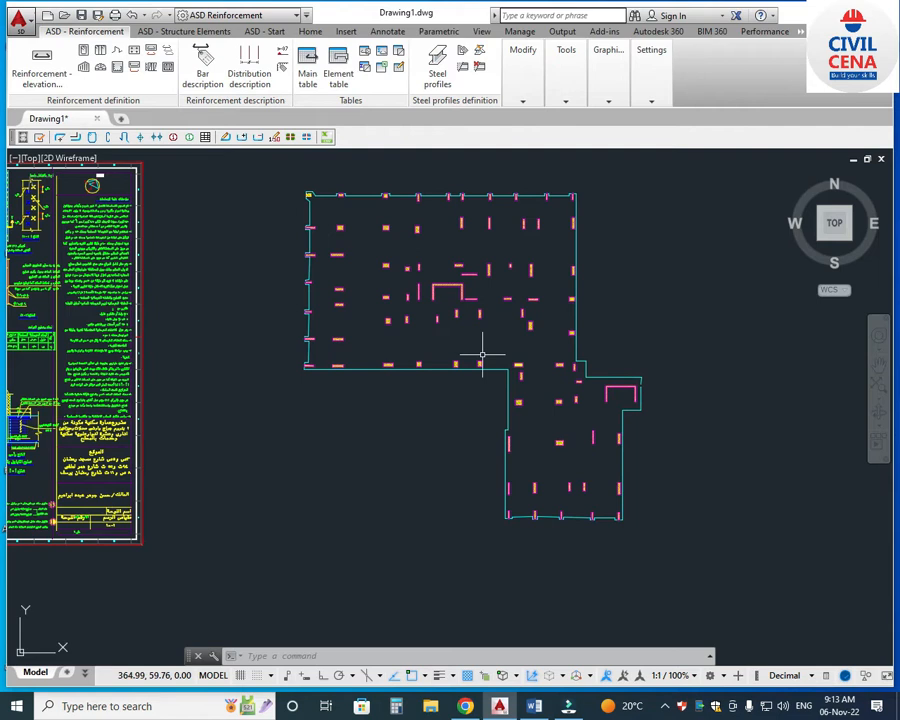
scroll(554, 514, "up", 4)
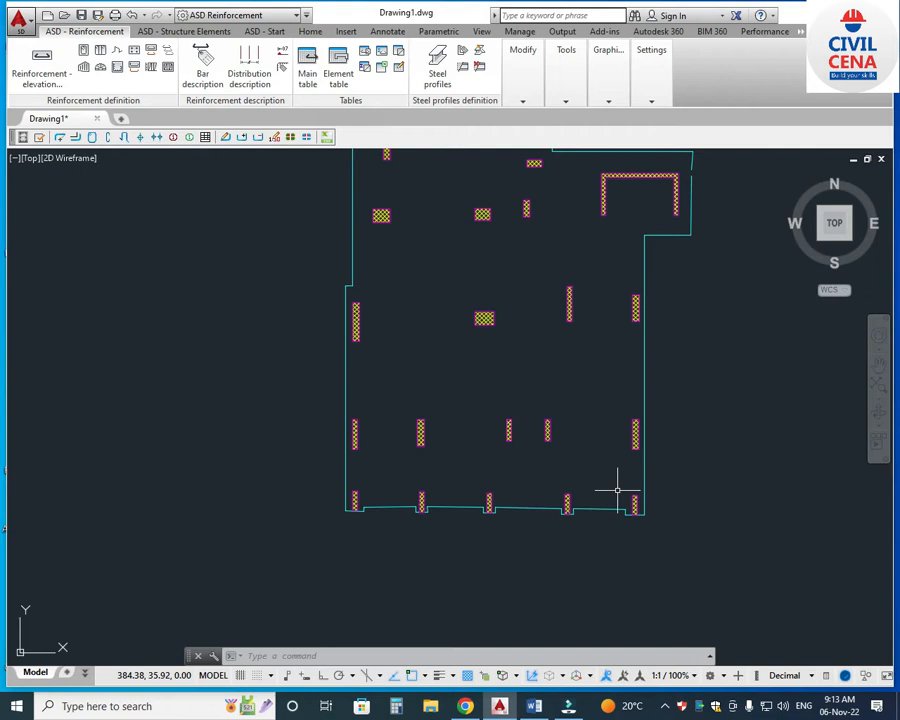
scroll(630, 497, "up", 2)
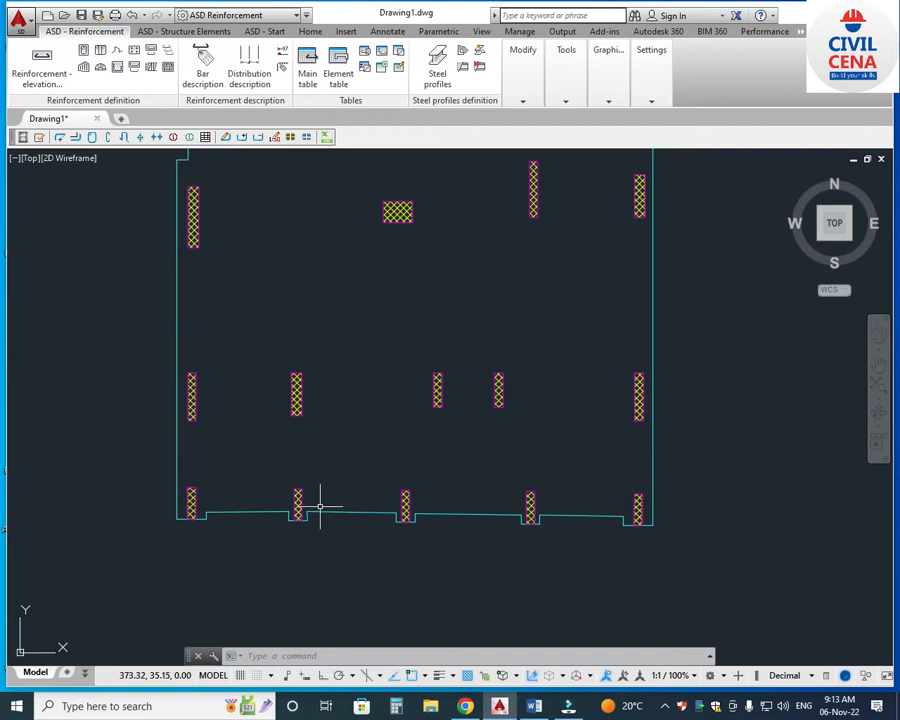
scroll(462, 466, "down", 2)
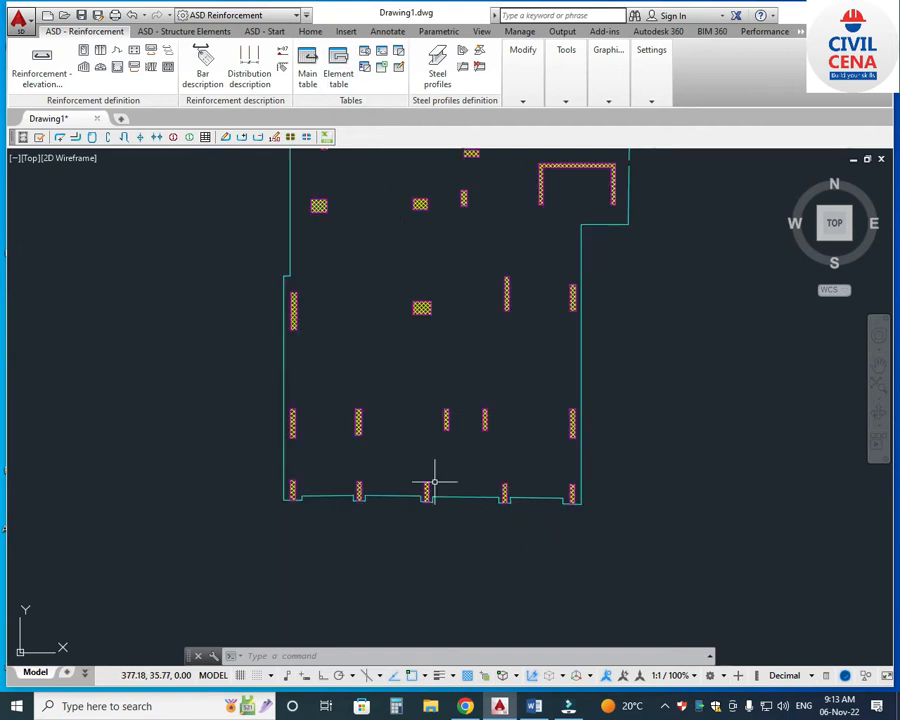
Step: Add a linear dimension across the full width of the lower wing's bottom edge
type("dim")
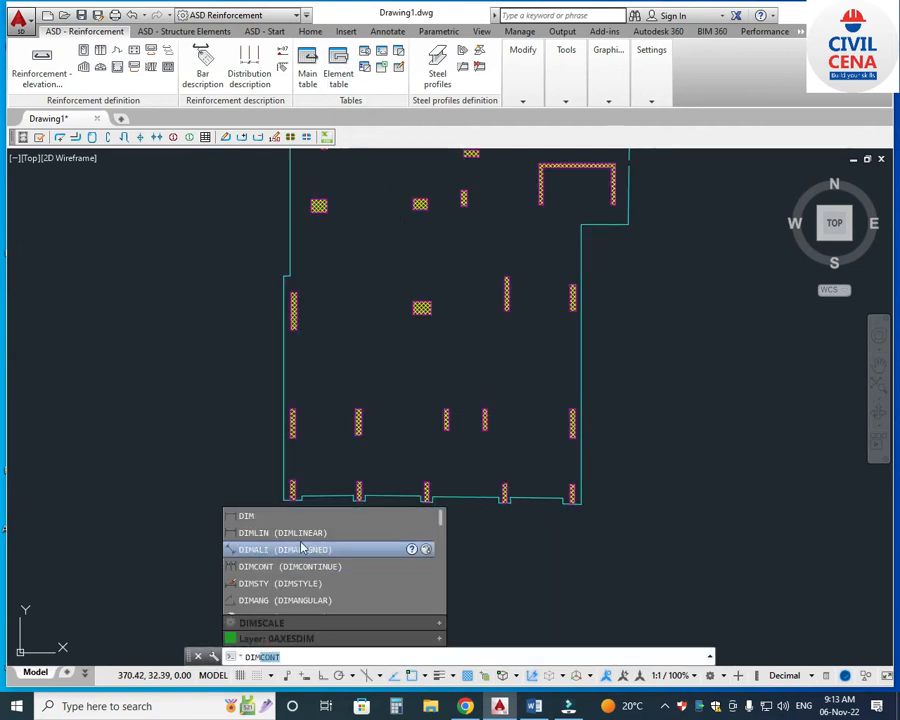
left_click(294, 532)
scroll(575, 512, "up", 2)
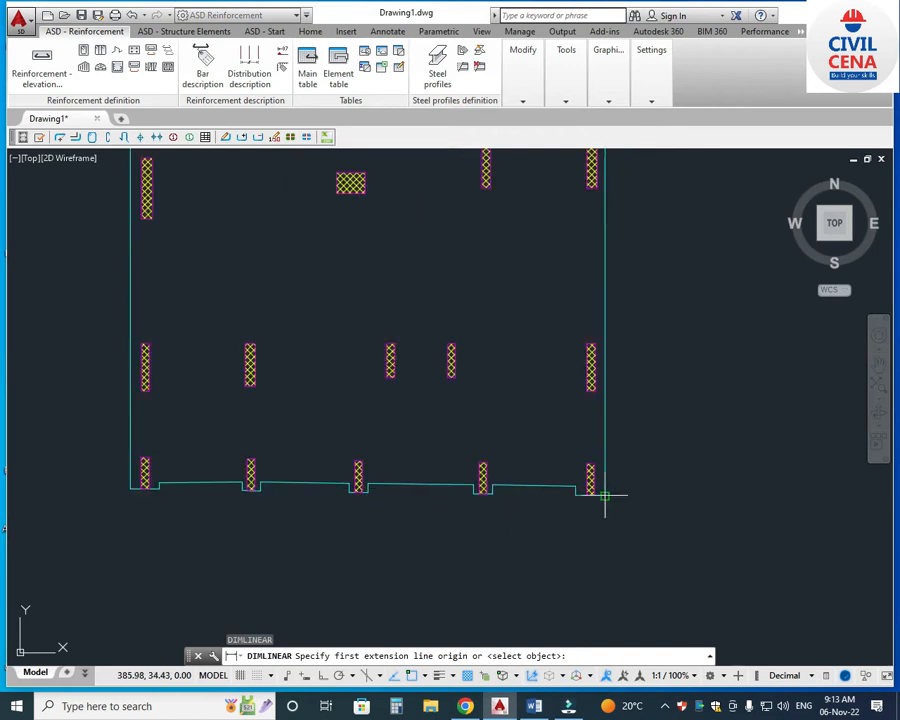
left_click(604, 494)
left_click(130, 488)
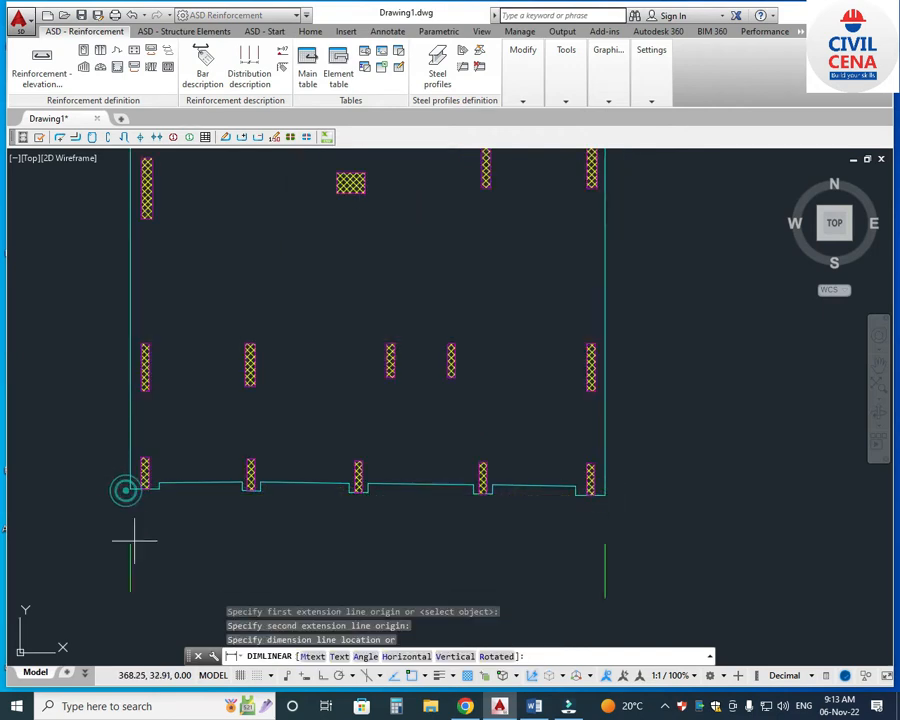
left_click(134, 537)
Step: Move the width dimension farther down so that its text clears the raft's bottom edge
scroll(380, 486, "down", 2)
left_click(492, 474)
left_click(458, 512)
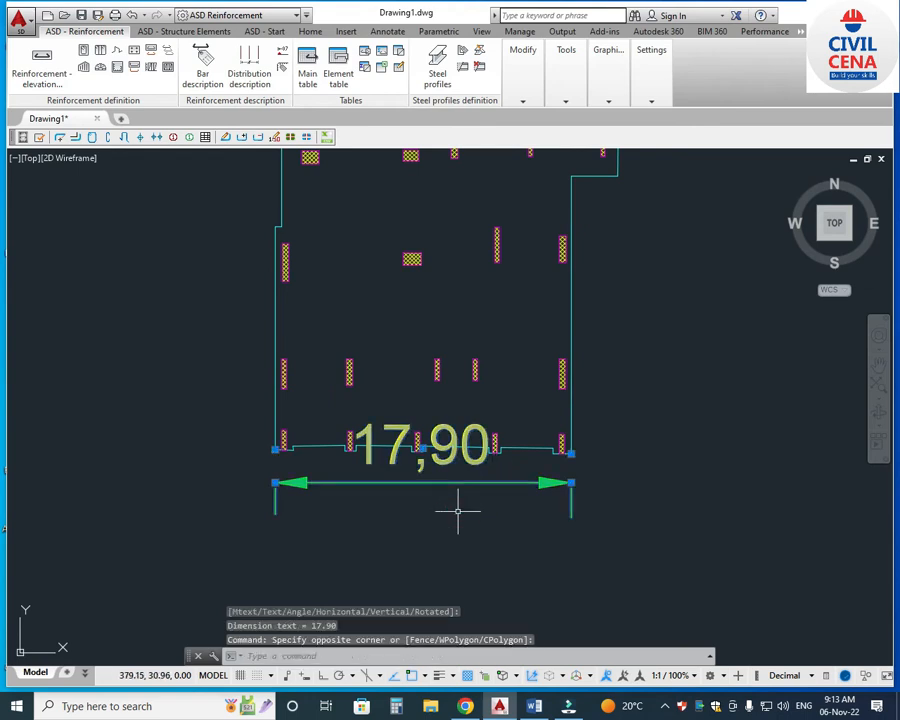
type("m")
key("Return")
left_click(527, 484)
left_click(520, 535)
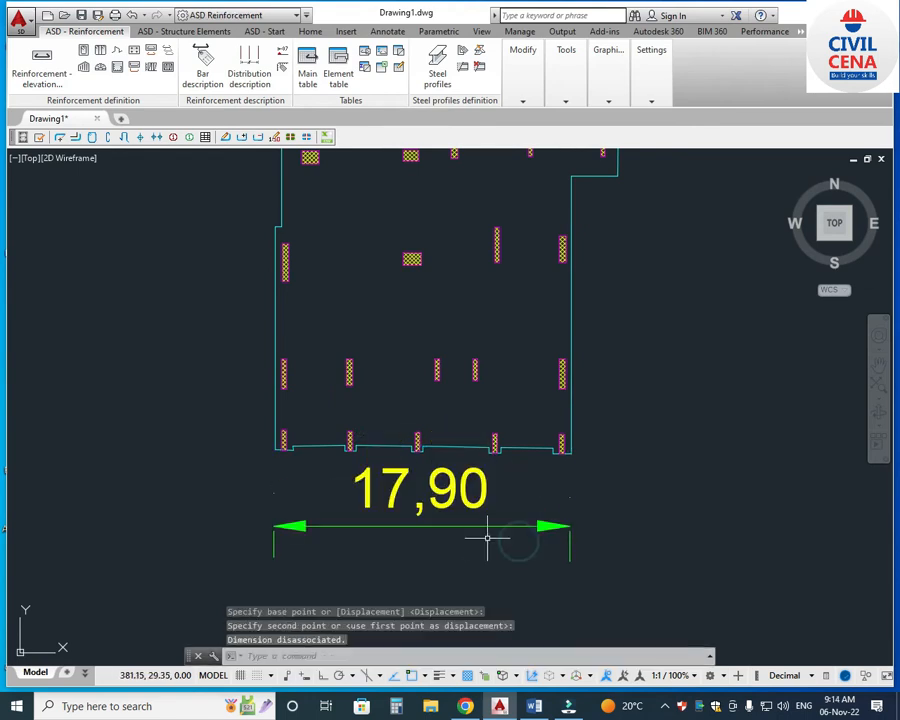
middle_click_drag(487, 538, 526, 512)
scroll(517, 490, "up", 2)
scroll(545, 465, "down", 2)
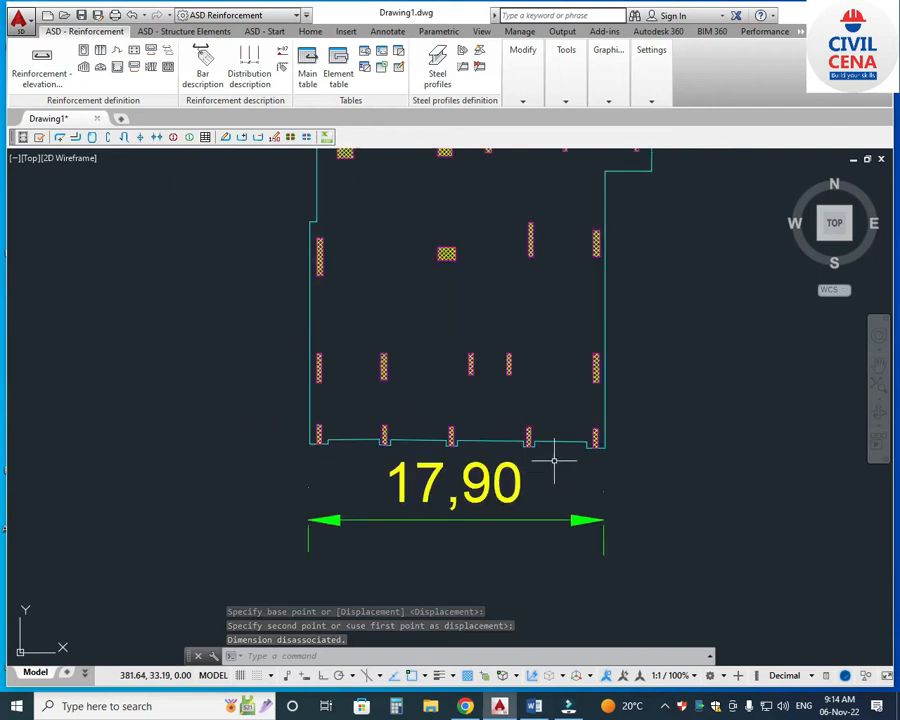
Step: Calculate 15.9 ÷ 1.5 in Calculator and close it
scroll(610, 440, "up", 2)
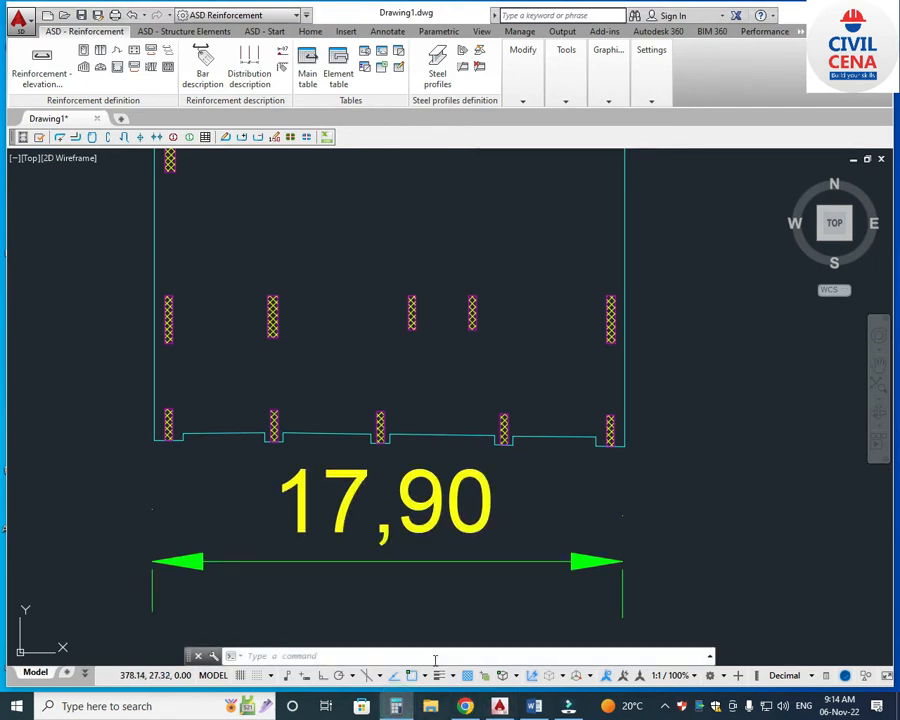
type("15.9 + 1.5")
key("Return")
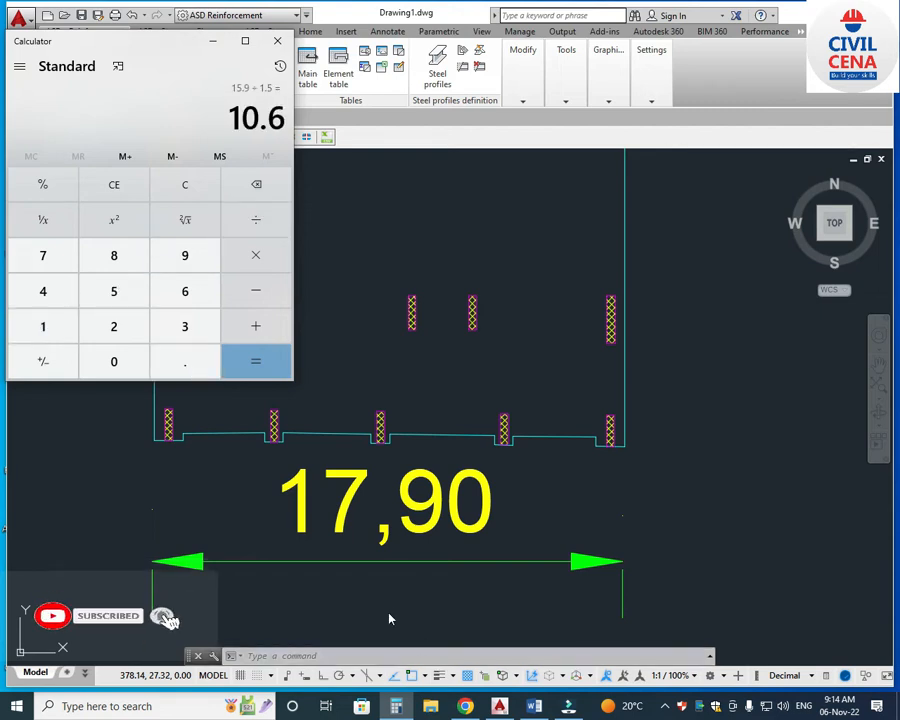
left_click(277, 40)
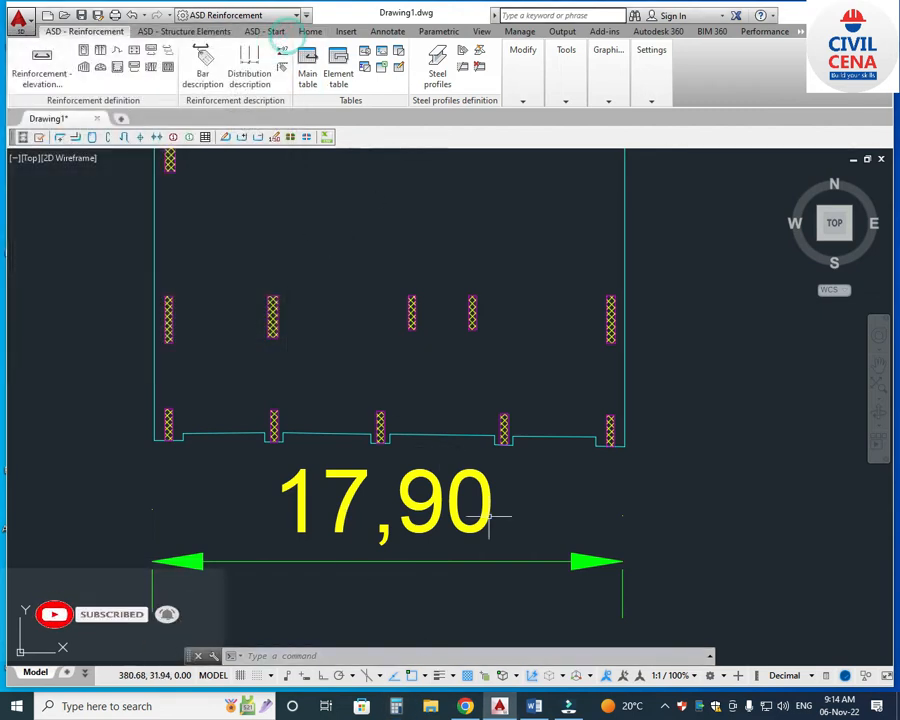
Step: Add a vertical linear dimension from the lower wing's upper step corner to its bottom edge, placed right of the outline
scroll(440, 478, "down", 2)
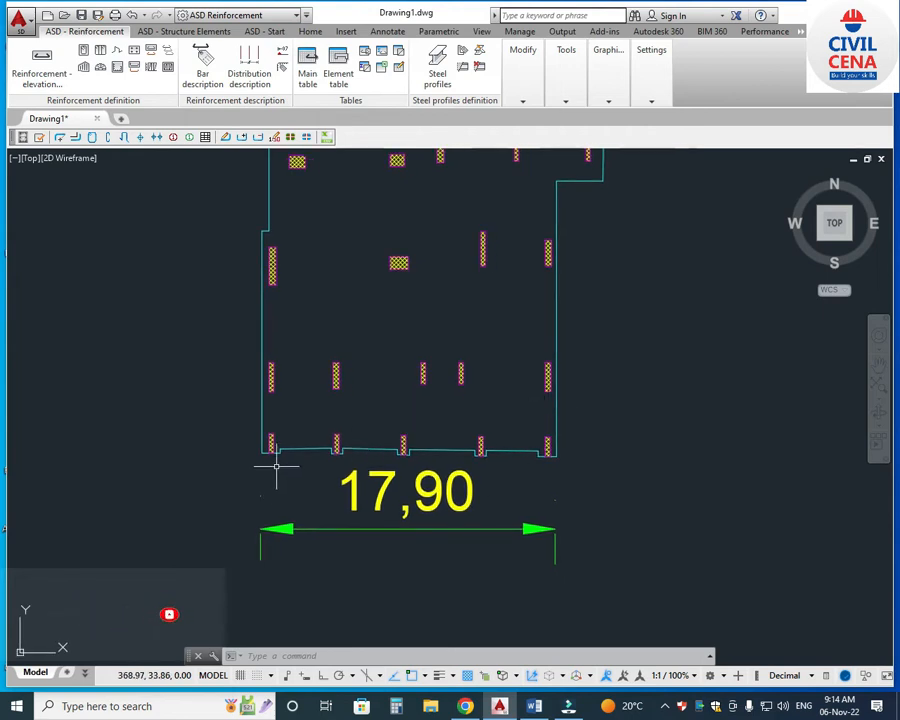
scroll(488, 558, "down", 2)
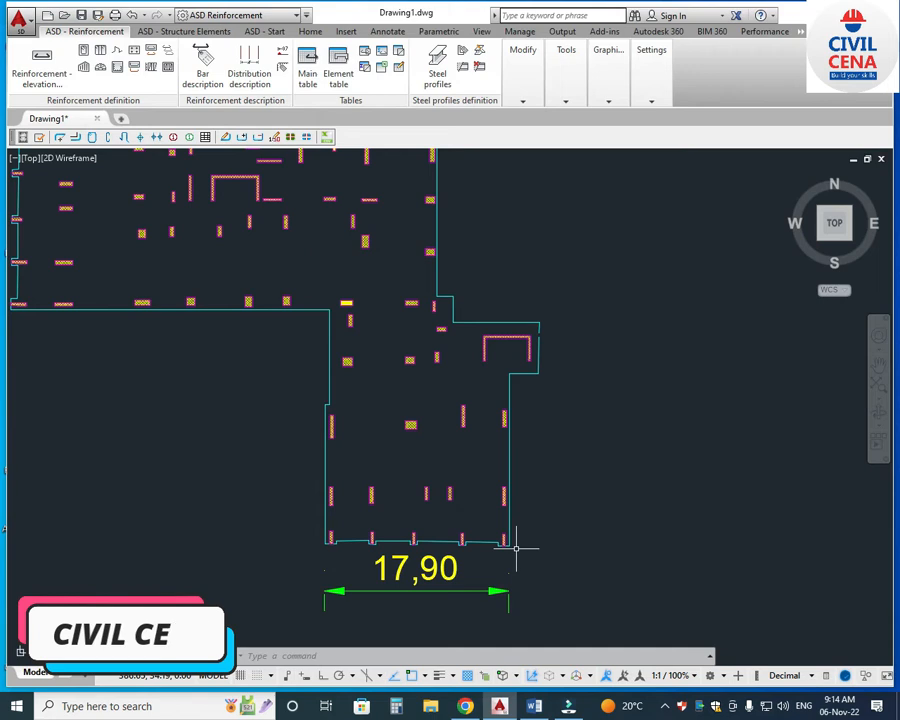
type("dim")
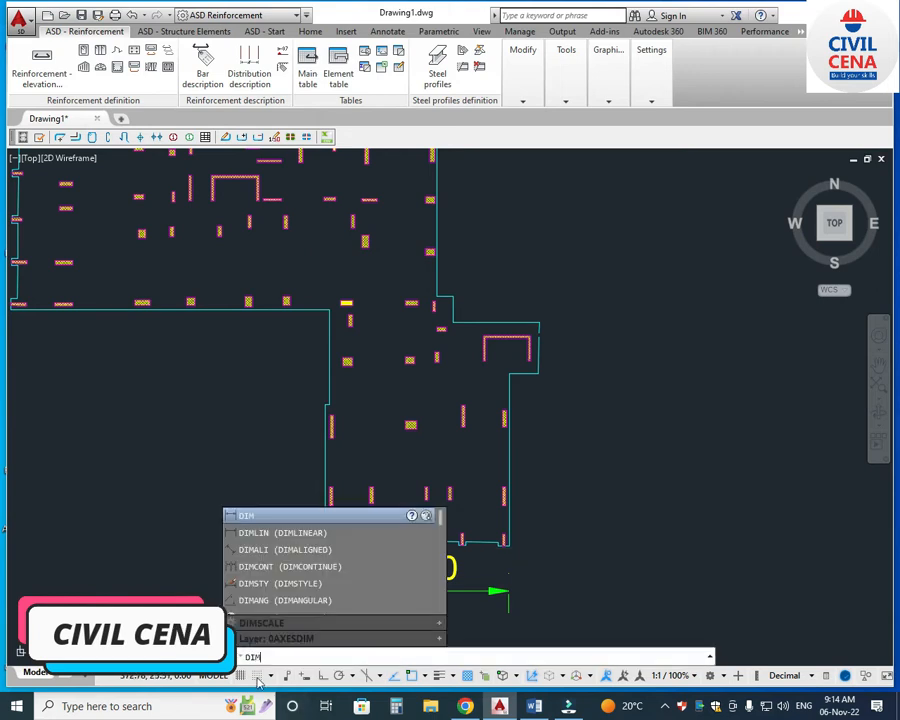
left_click(268, 532)
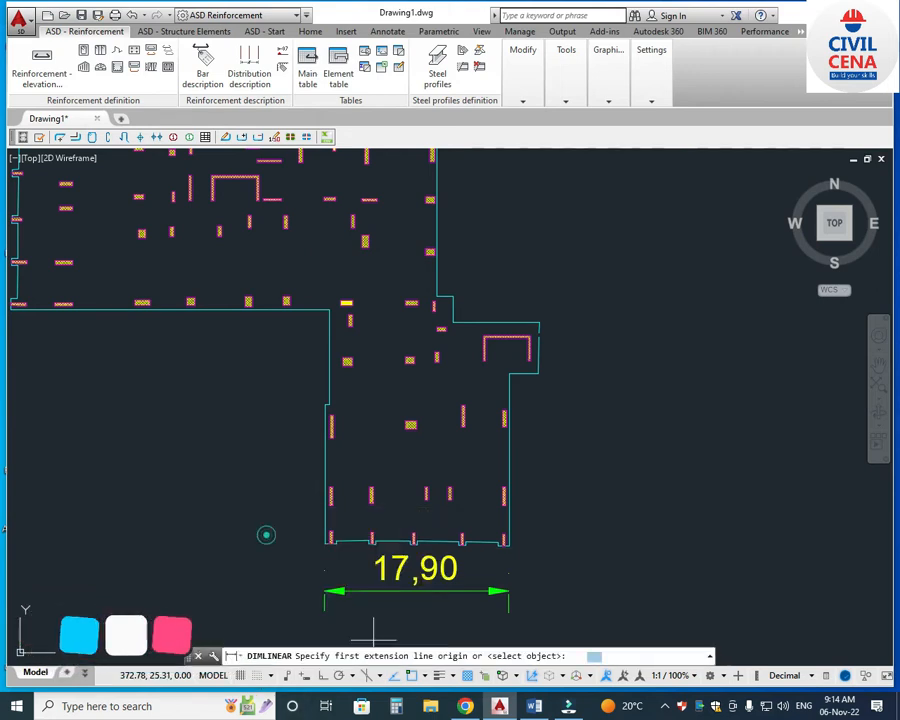
left_click(455, 296)
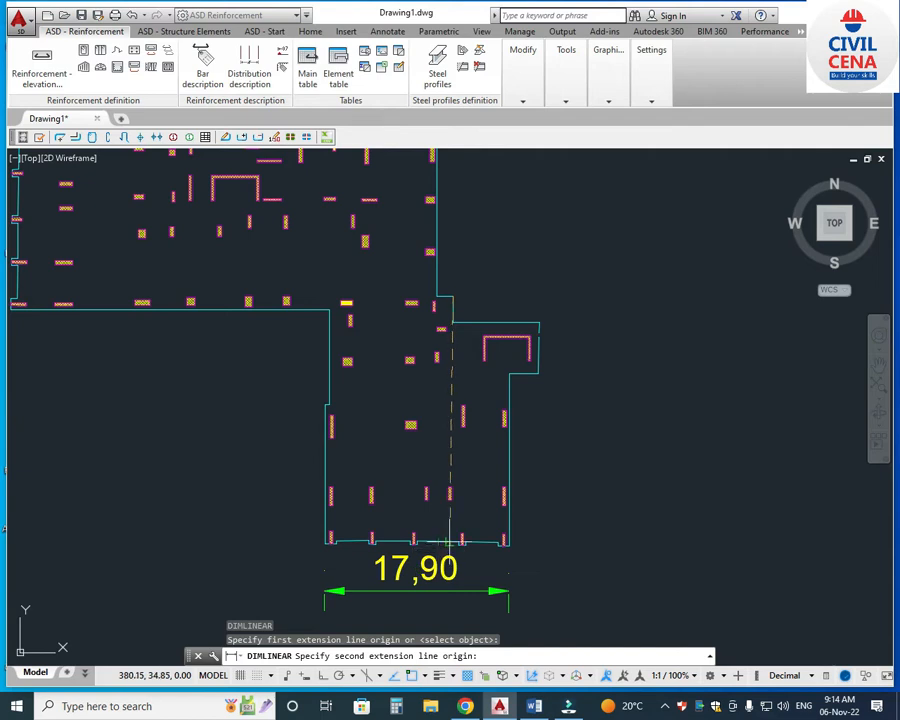
left_click(452, 540)
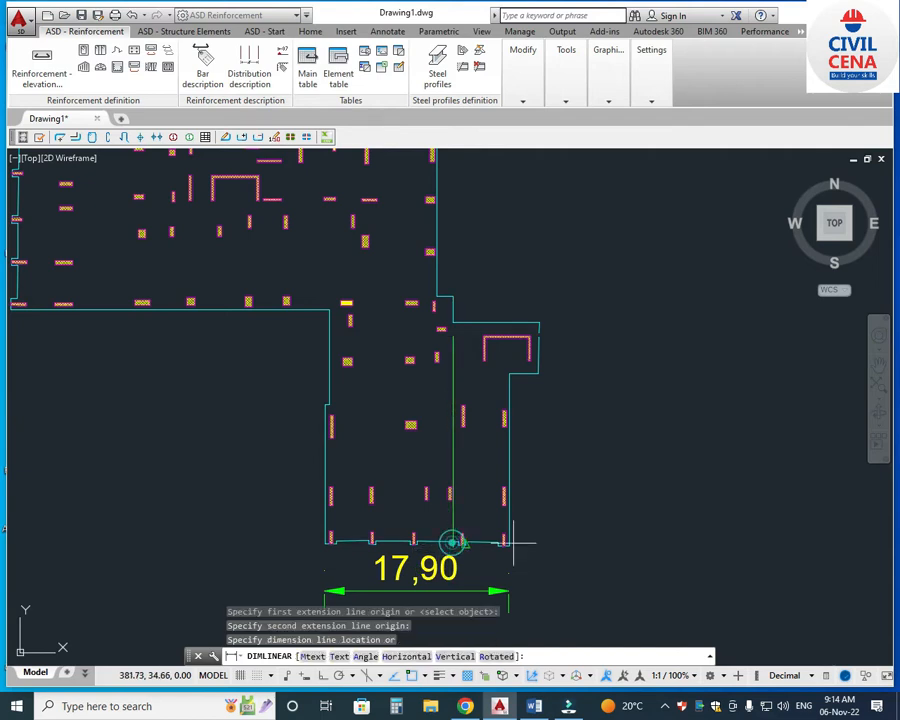
left_click(583, 521)
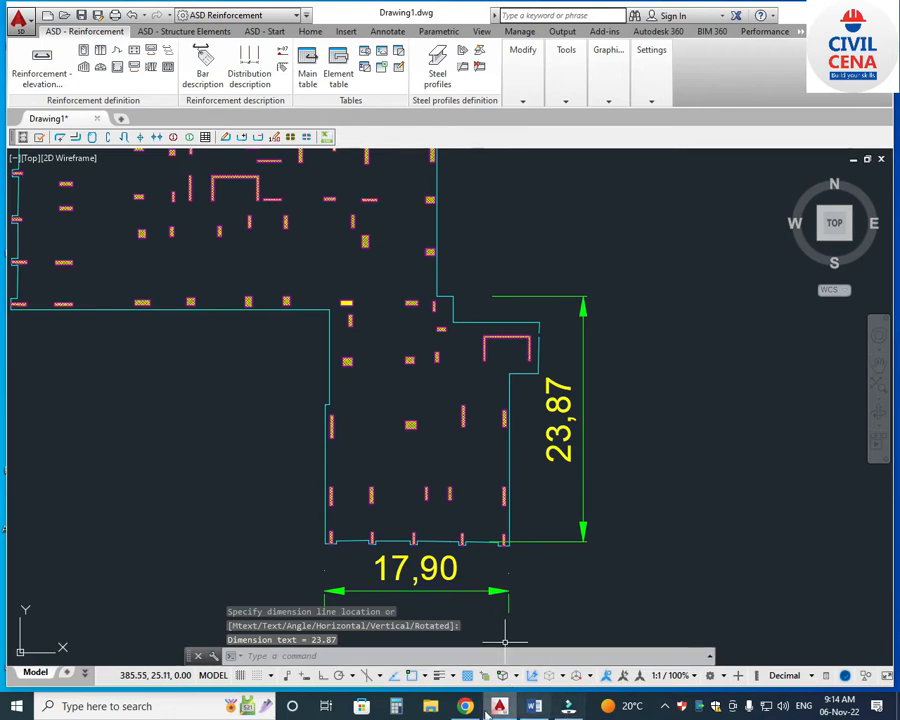
Step: Calculate 24 − 2 in Calculator, divide the result by 1.5, and close it
left_click(414, 707)
type("24 - ")
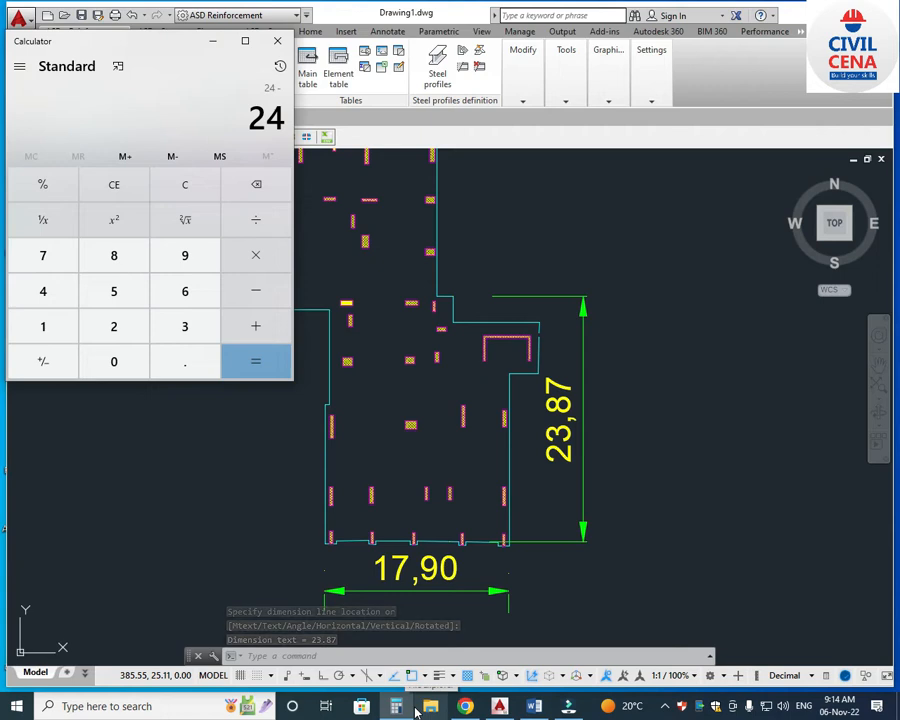
type("2")
key("Return")
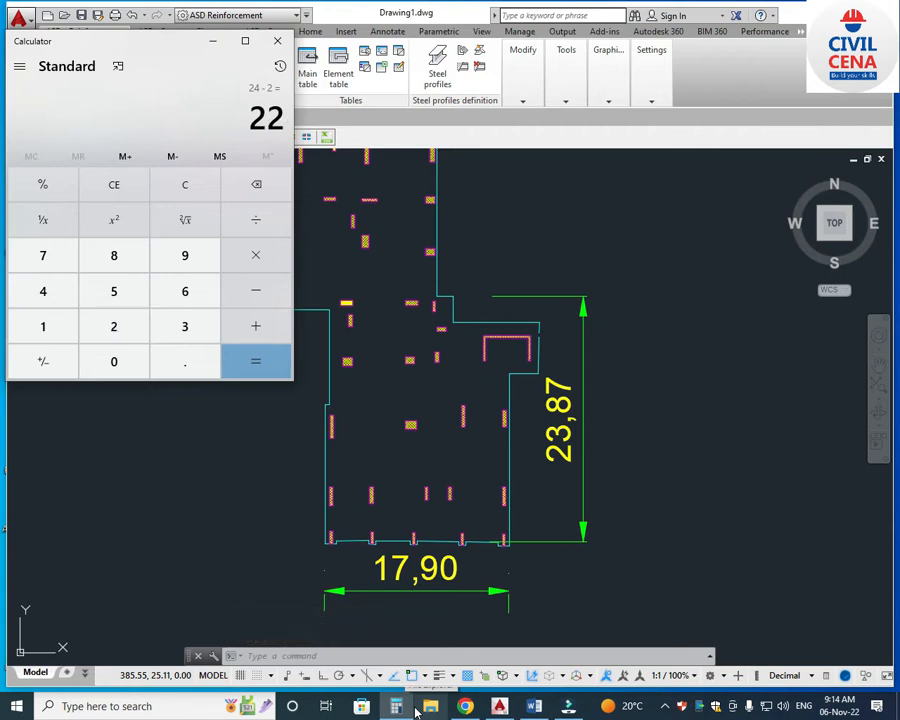
key("slash")
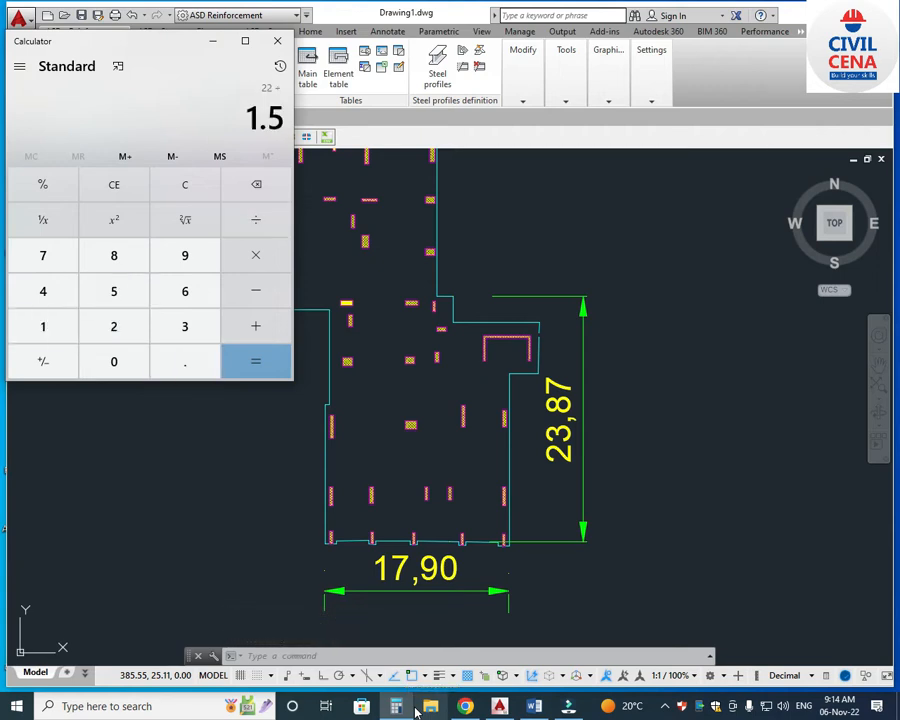
key("Return")
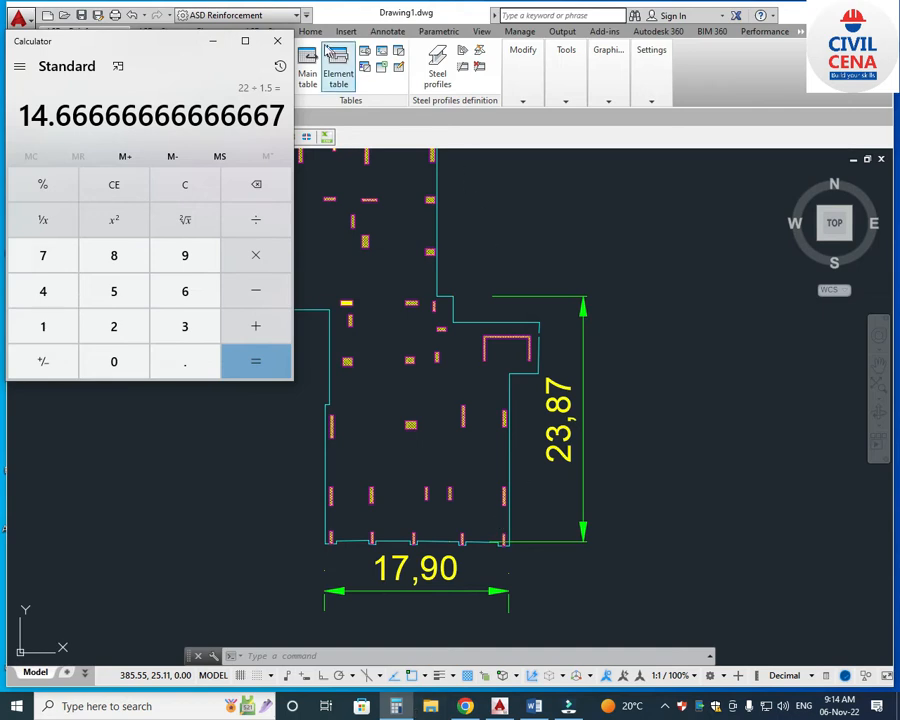
left_click(278, 41)
Step: Switch to Word and change the factors in the chair count line to 11 * 15
scroll(448, 447, "down", 2)
middle_click_drag(528, 566, 497, 530)
scroll(432, 502, "up", 2)
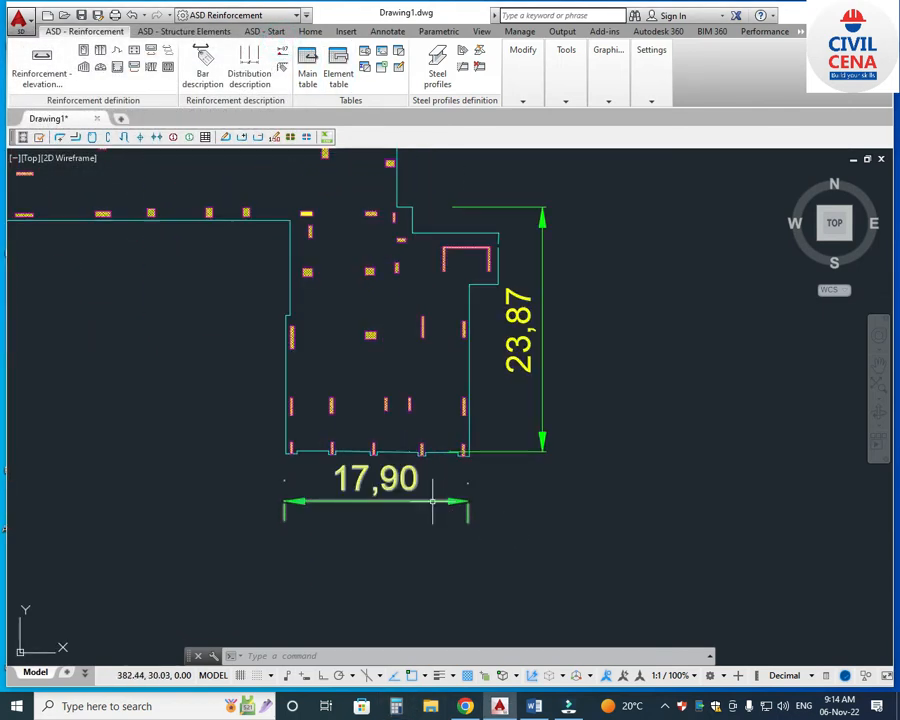
scroll(418, 474, "down", 2)
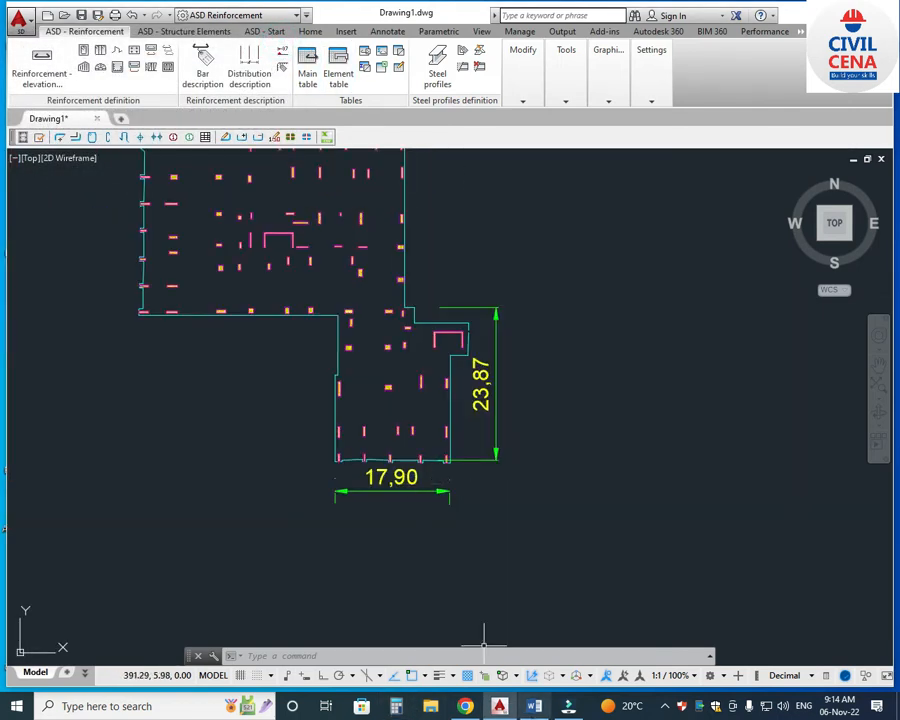
left_click(535, 706)
double_click(575, 517)
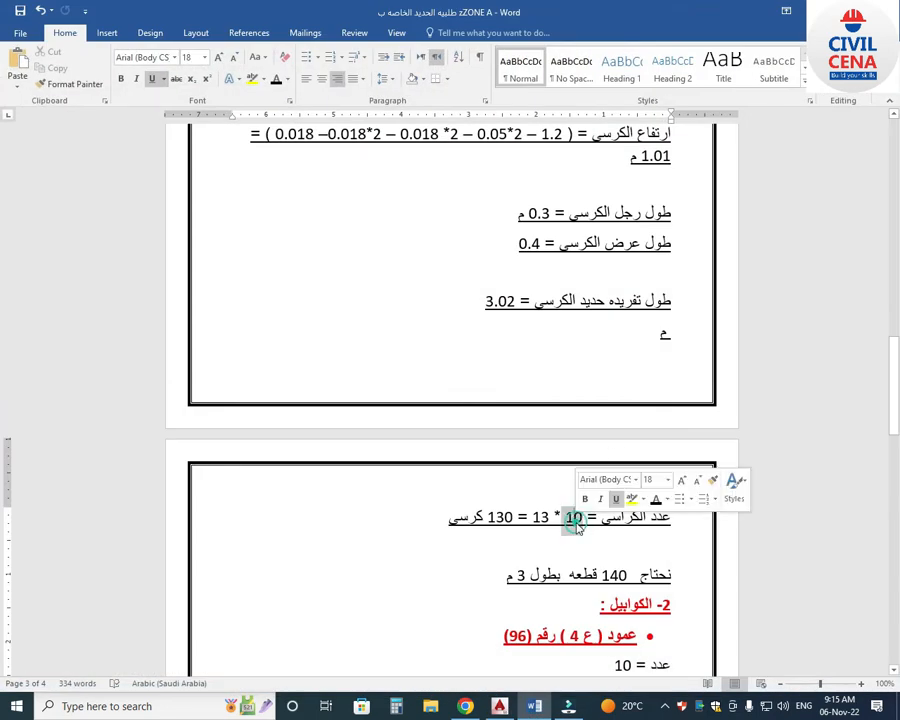
type("11")
double_click(547, 519)
type("51")
double_click(490, 517)
double_click(543, 520)
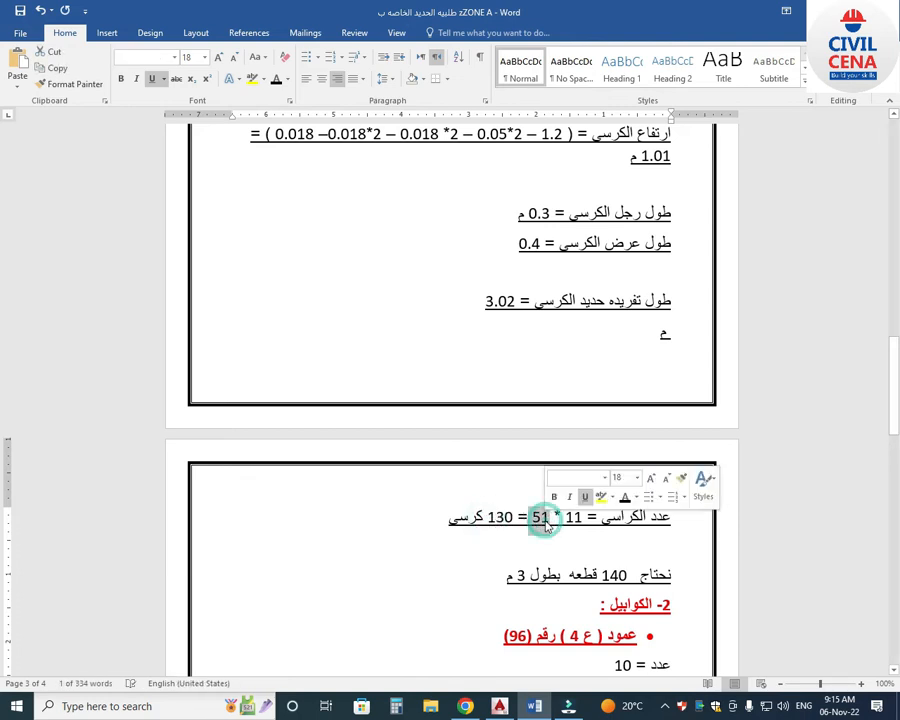
left_click(548, 522)
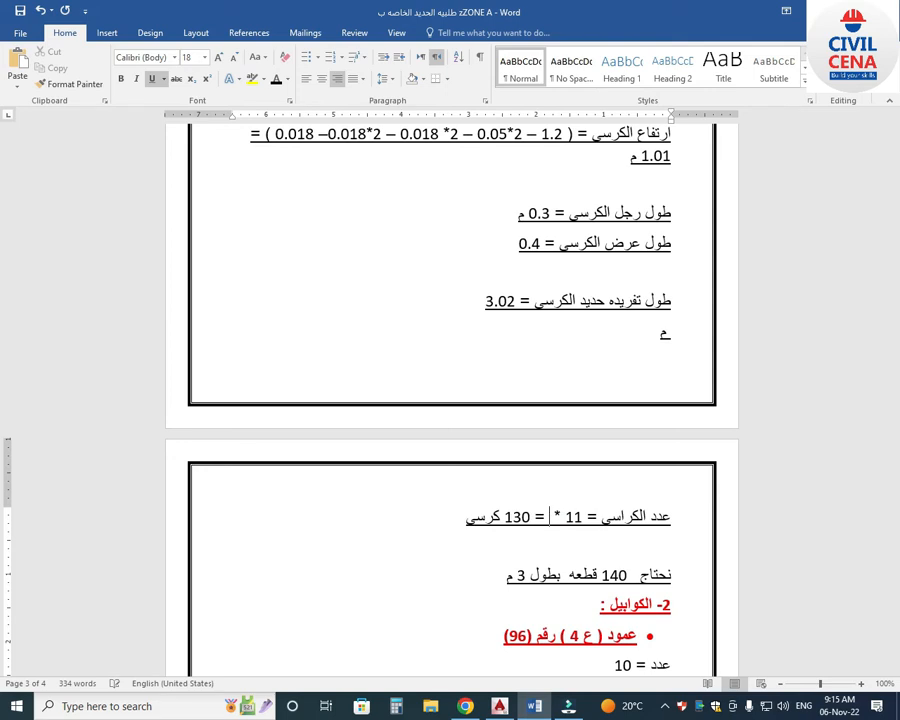
Step: Calculate 11 × 15 in Calculator and set the total in Word's chair count line to 165
double_click(502, 517)
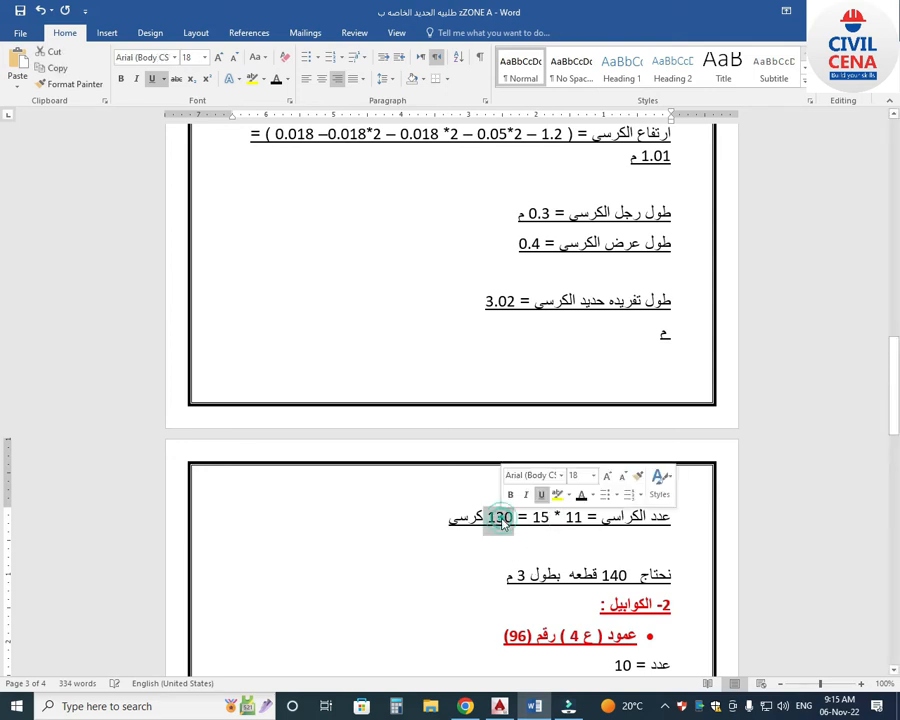
left_click(395, 706)
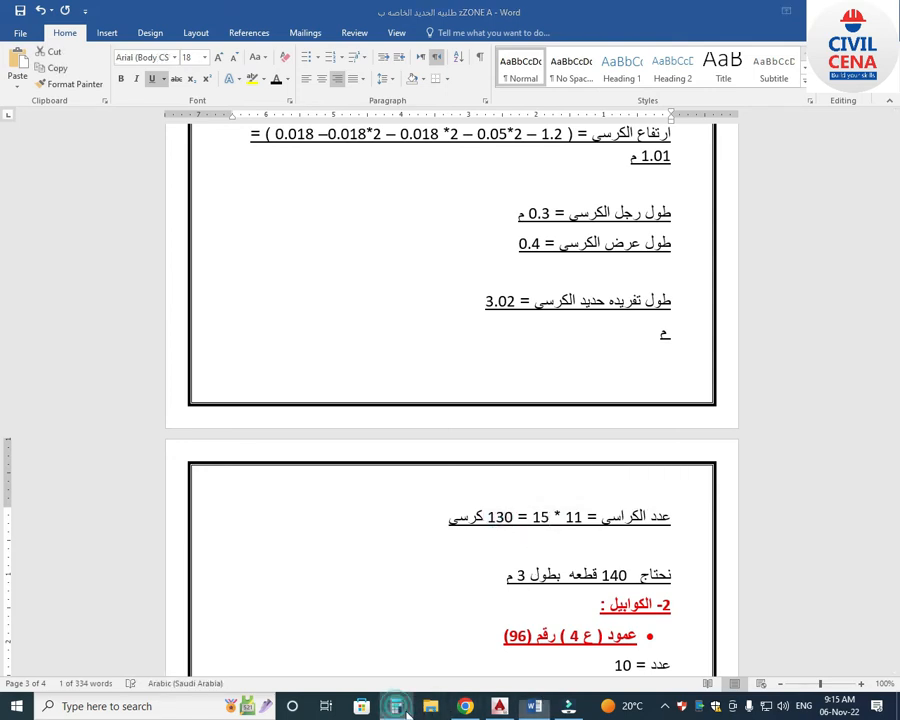
type("15 =")
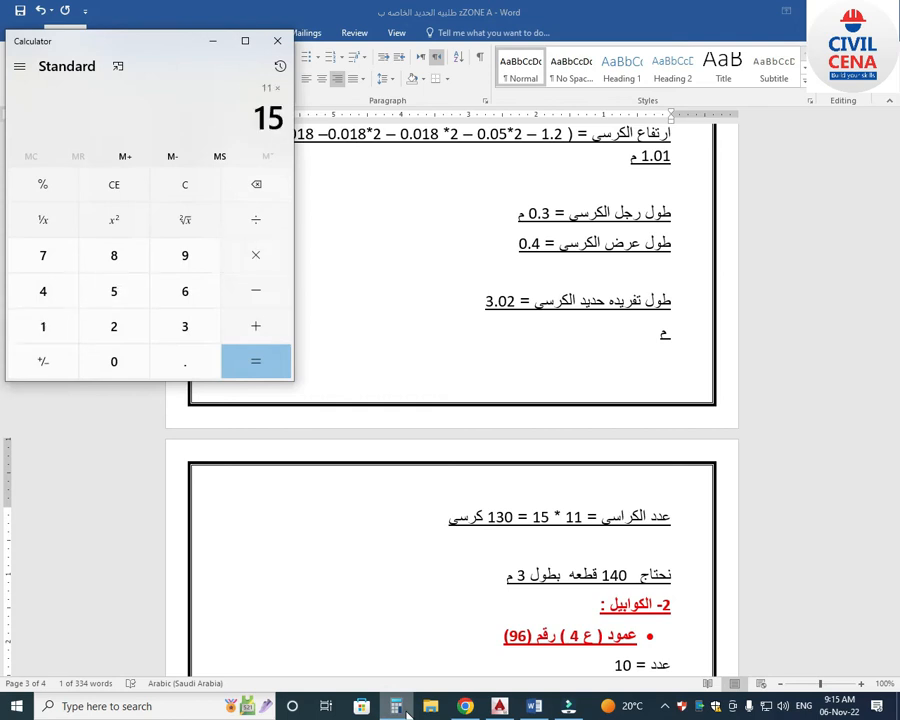
left_click(277, 40)
type("165")
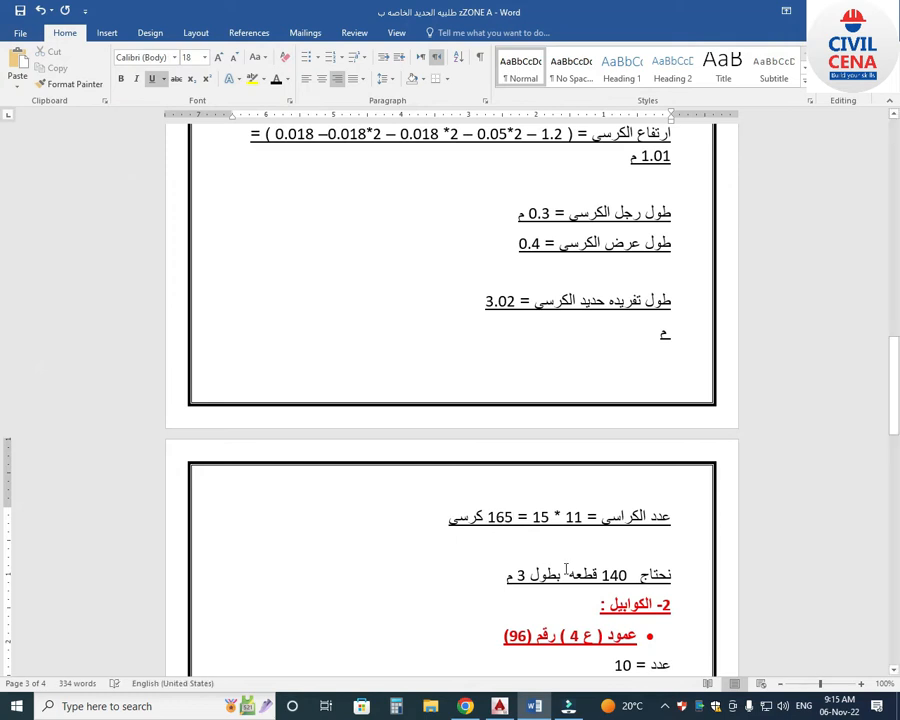
Step: Set the number of required 3 m pieces below the chair count to 165
double_click(612, 574)
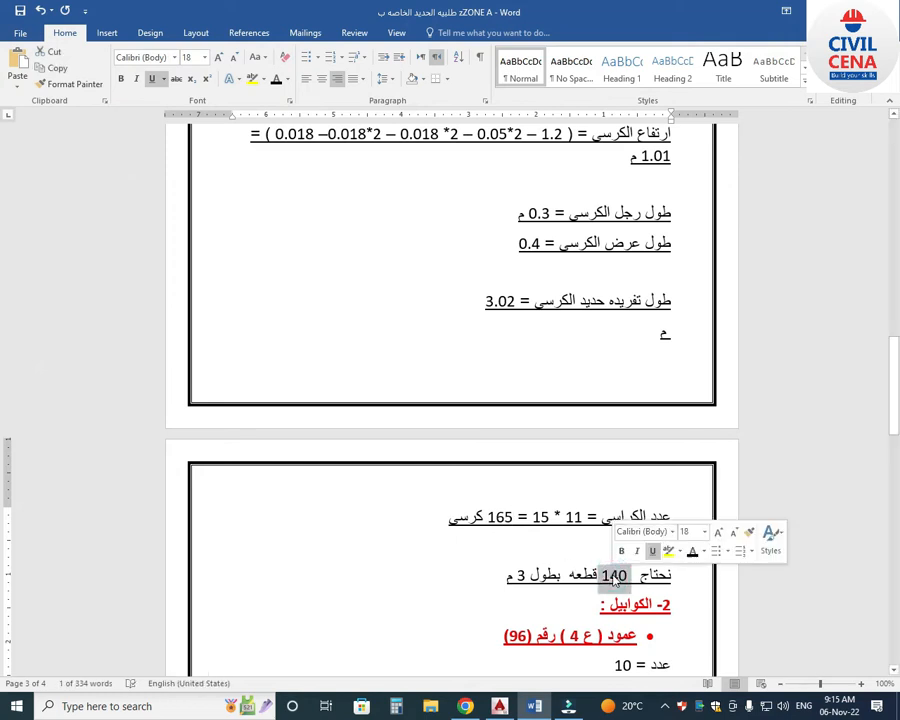
type("165")
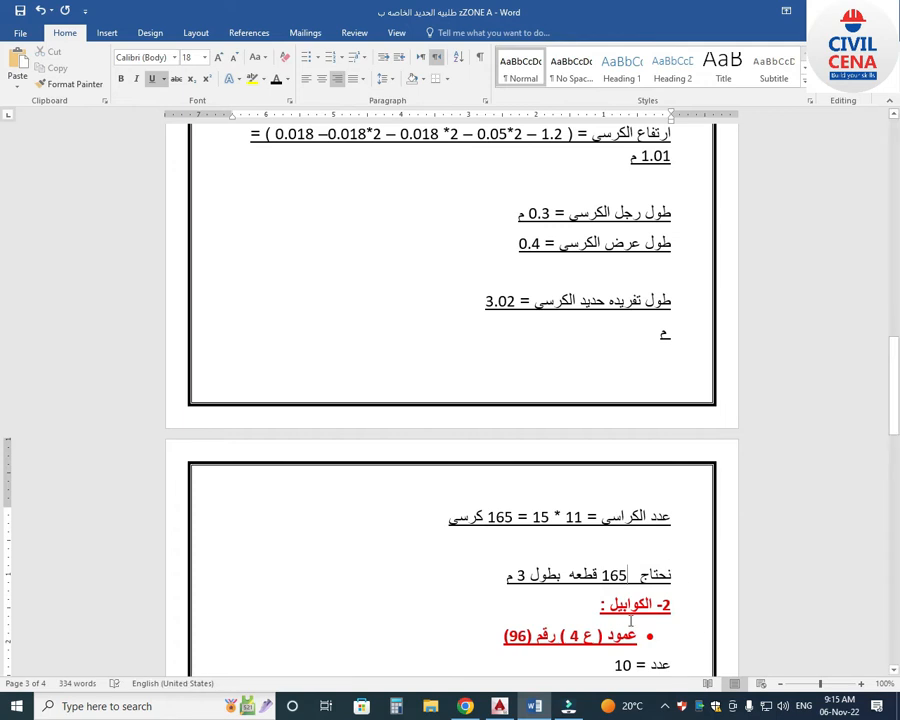
scroll(631, 621, "down", 1)
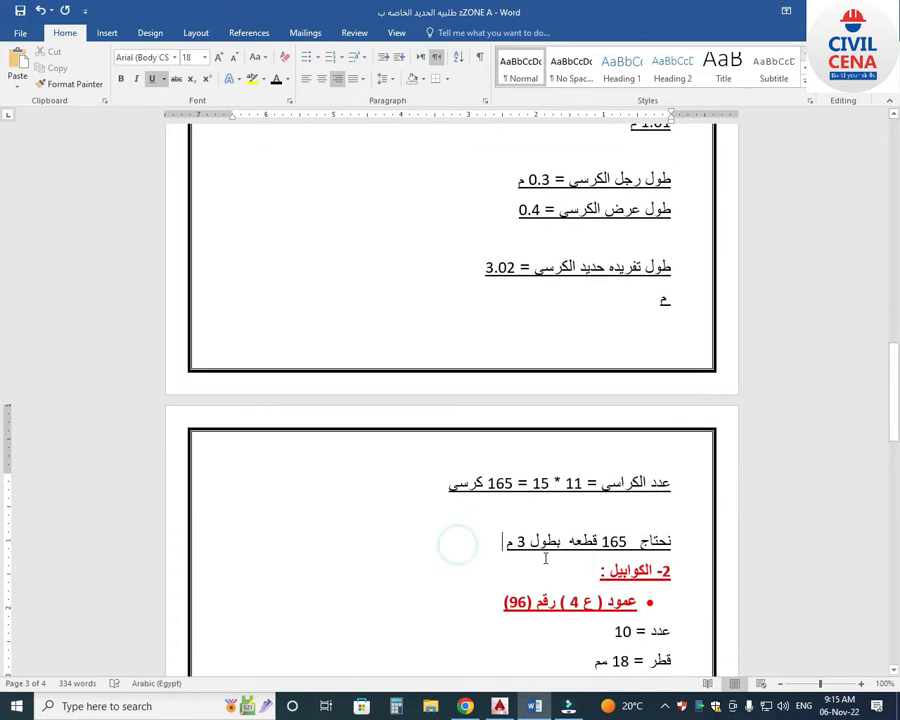
scroll(545, 558, "down", 1)
scroll(576, 524, "up", 1)
scroll(630, 545, "up", 1)
scroll(607, 612, "down", 1)
scroll(617, 541, "down", 1)
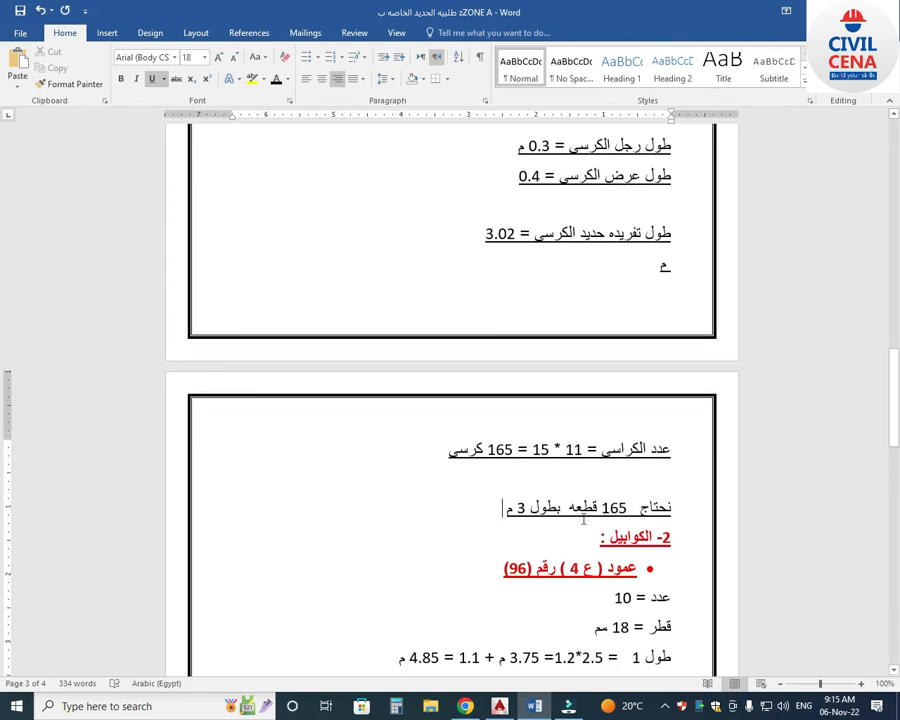
Step: Return to AutoCAD and delete the vertical and horizontal dimensions from the raft's lower wing
left_click(819, 11)
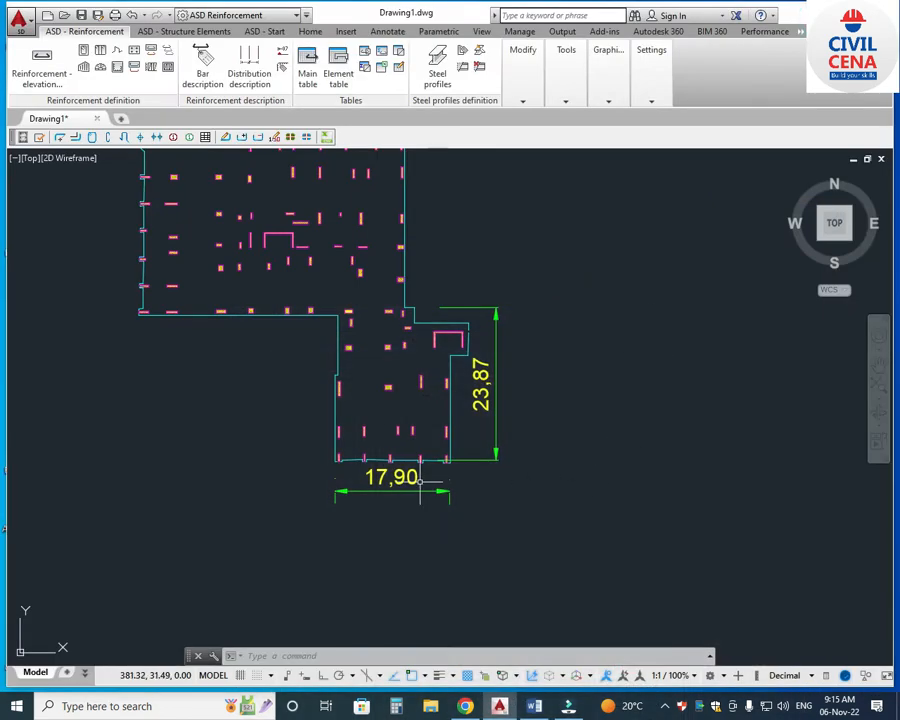
scroll(490, 428, "up", 2)
left_click(520, 370)
left_click(474, 416)
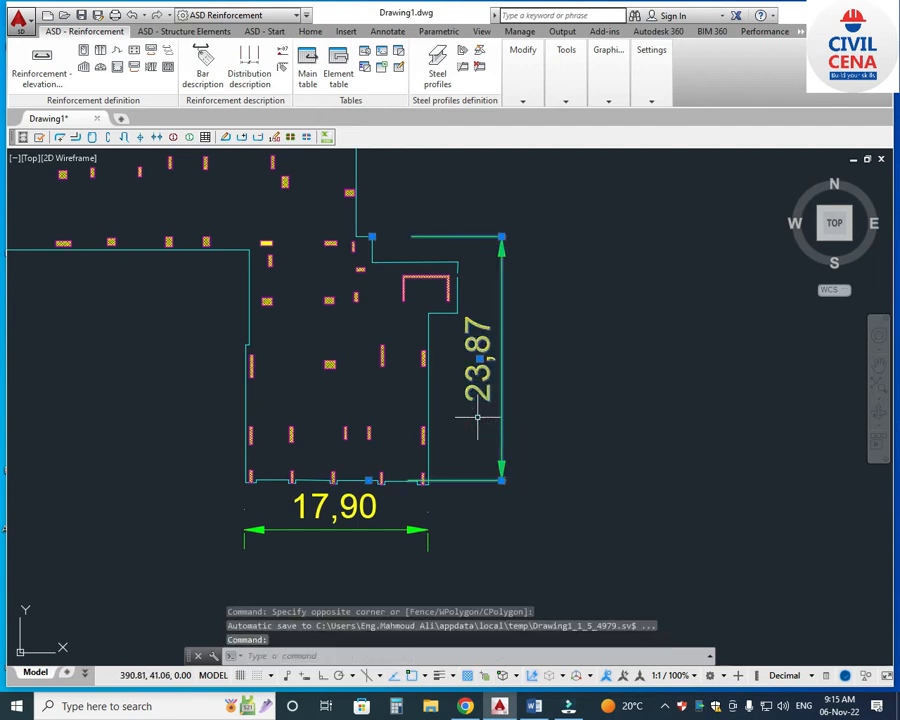
key("Delete")
scroll(526, 458, "up", 2)
left_click(568, 460)
left_click(383, 544)
key("Delete")
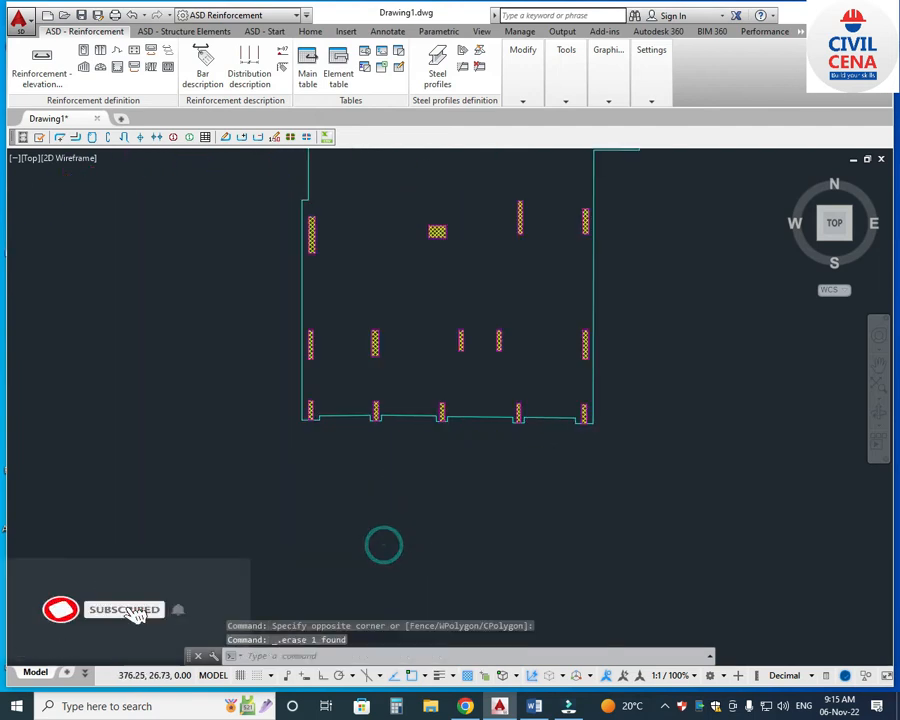
Step: Bring the whole raft drawing into view, and switch to Word to read the cantilever section's bar counts, diameter and lengths
scroll(435, 544, "down", 4)
scroll(509, 491, "up", 2)
scroll(345, 502, "down", 4)
mouse_move(319, 509)
middle_mouse_down()
mouse_move(466, 515)
mouse_move(516, 497)
middle_mouse_up()
scroll(380, 505, "up", 2)
scroll(465, 515, "down", 2)
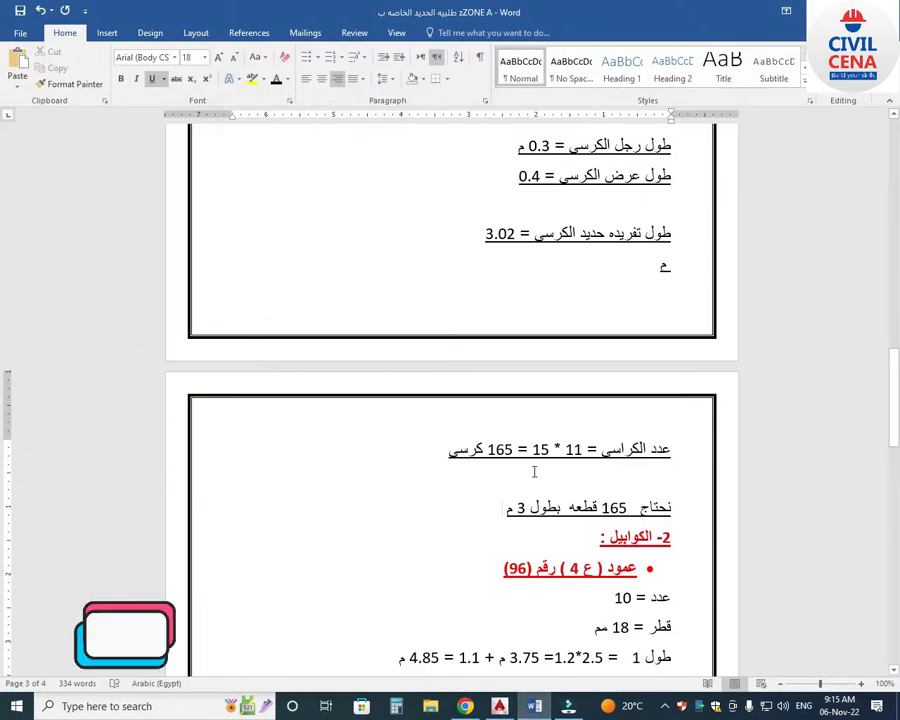
scroll(536, 482, "down", 1)
scroll(536, 482, "down", 1)
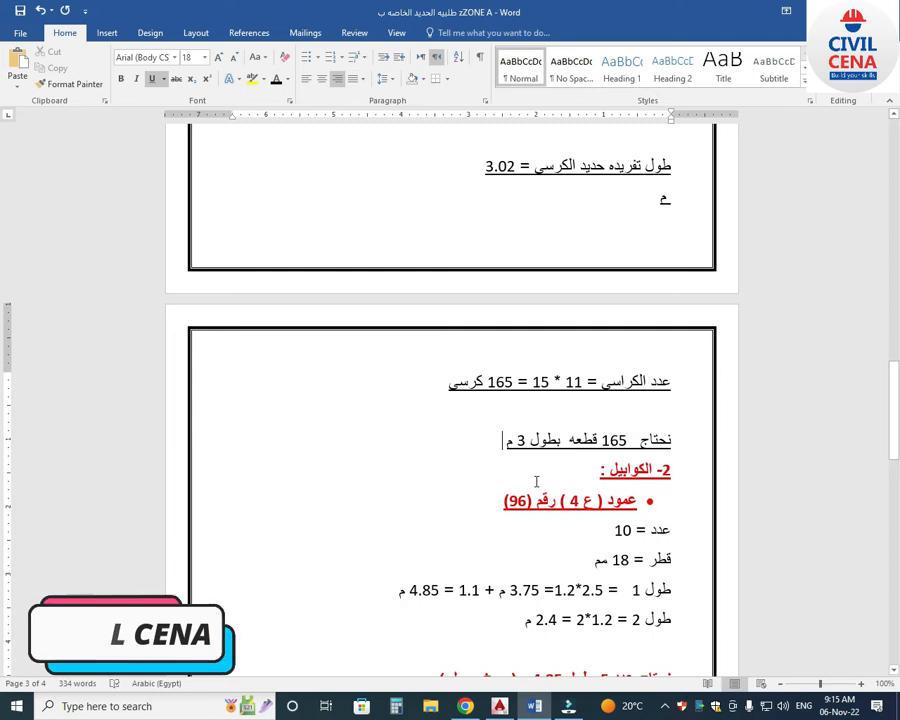
scroll(536, 482, "down", 1)
scroll(541, 477, "down", 1)
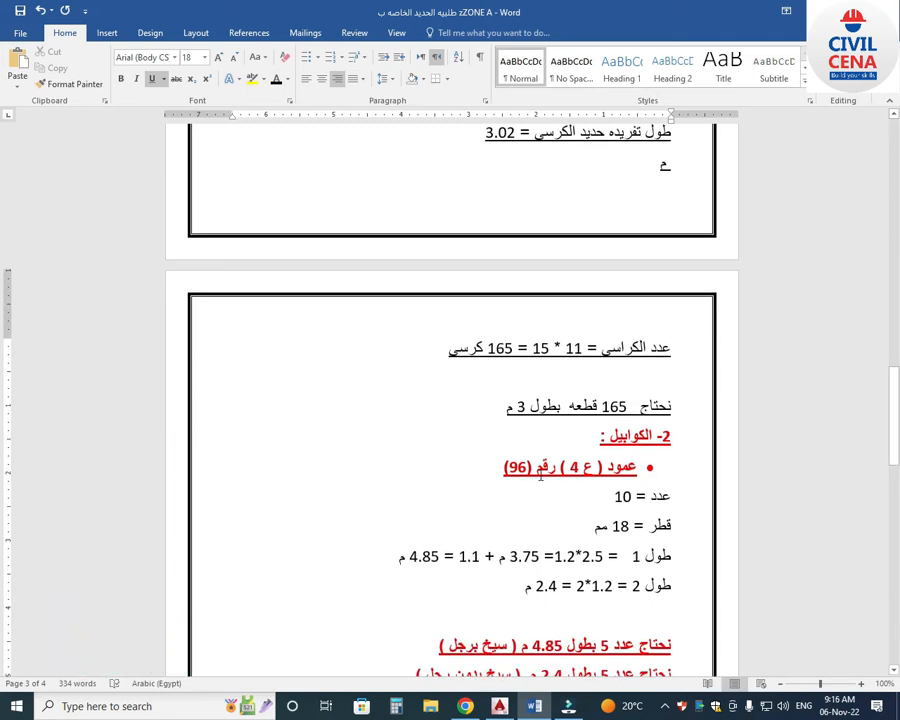
scroll(541, 477, "down", 5)
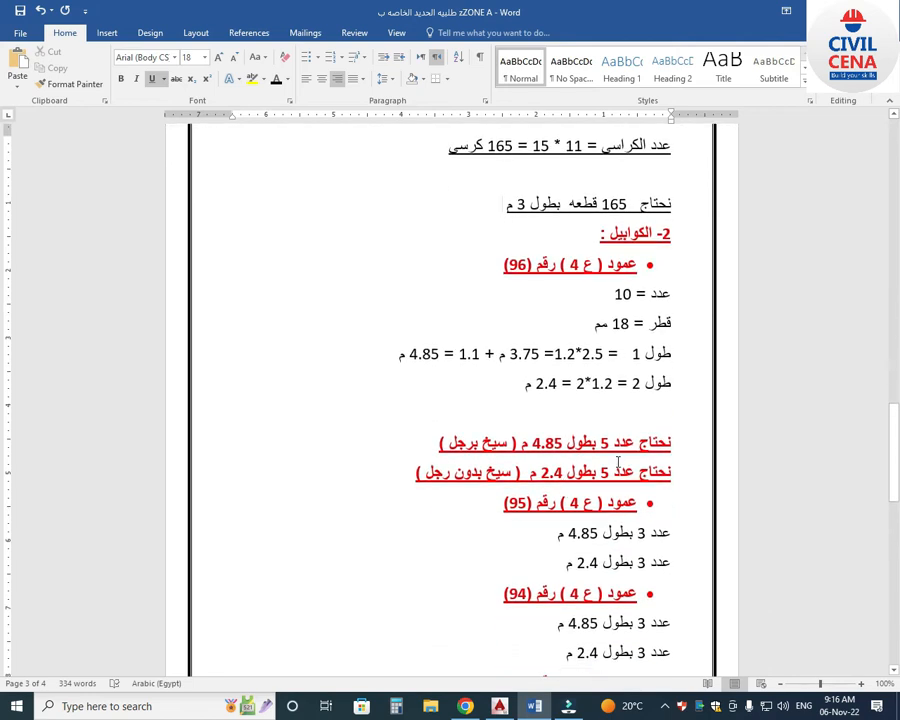
Step: Switch to AutoCAD and examine the raft's cantilever reinforcement section detail and the plan's lower edge beside it
key("alt+Tab")
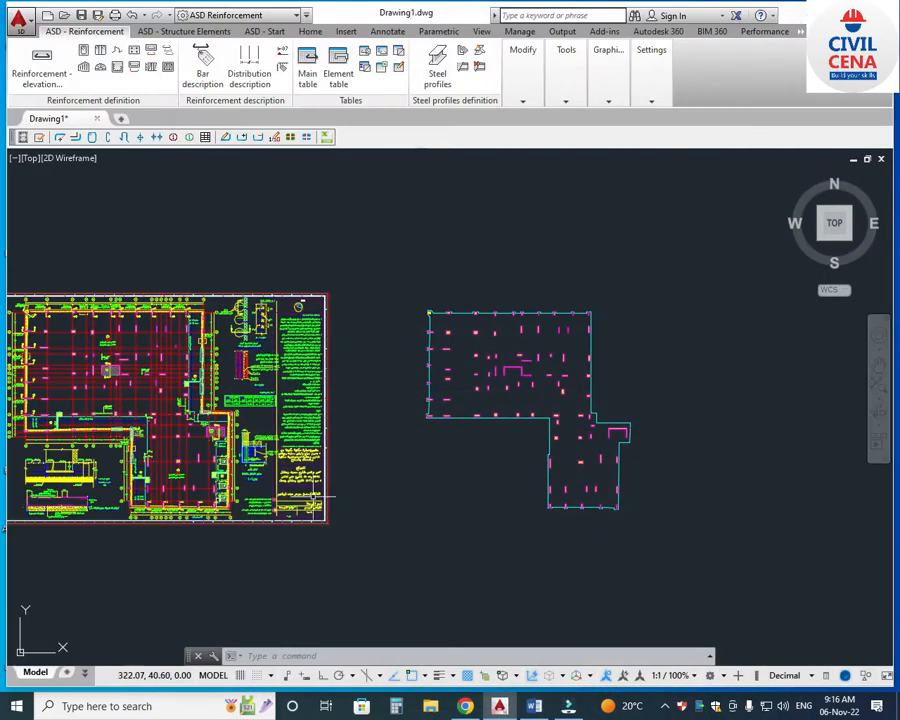
scroll(328, 497, "up", 10)
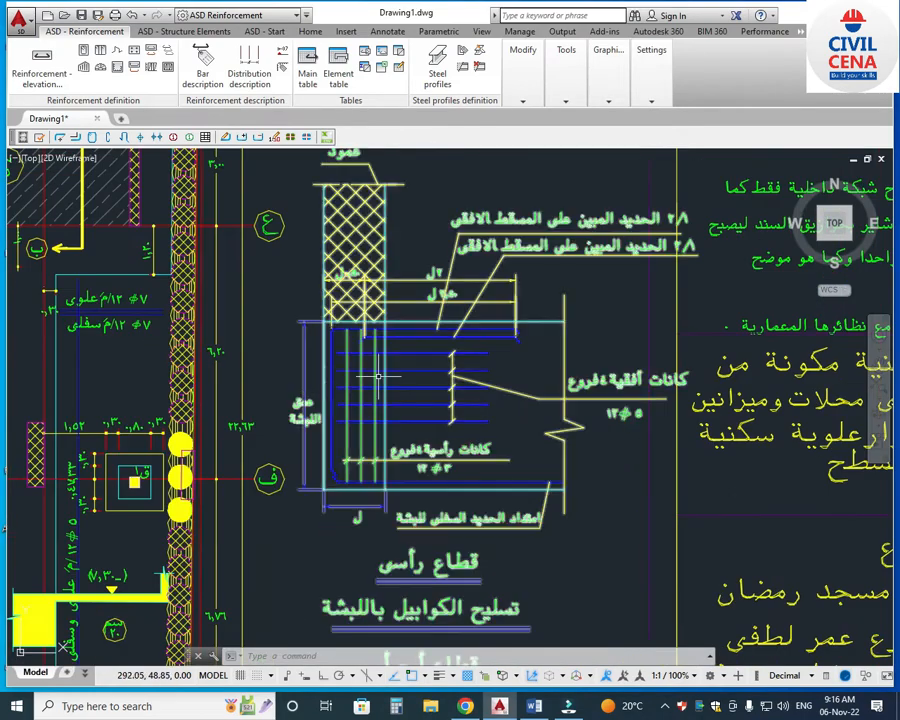
scroll(378, 377, "down", 4)
scroll(600, 337, "up", 4)
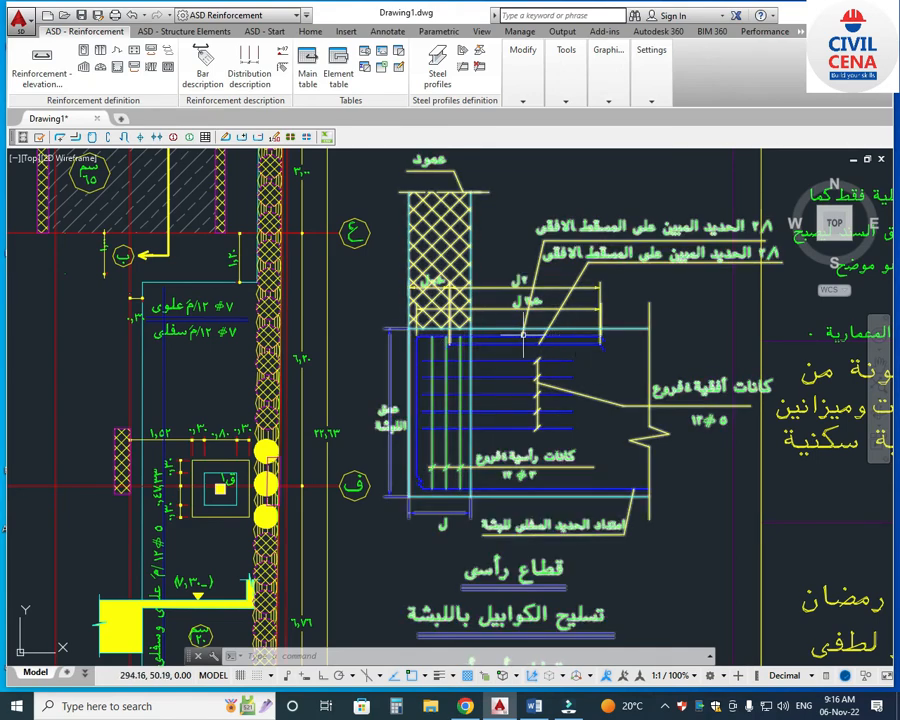
scroll(500, 335, "down", 2)
middle_click_drag(433, 510, 487, 320)
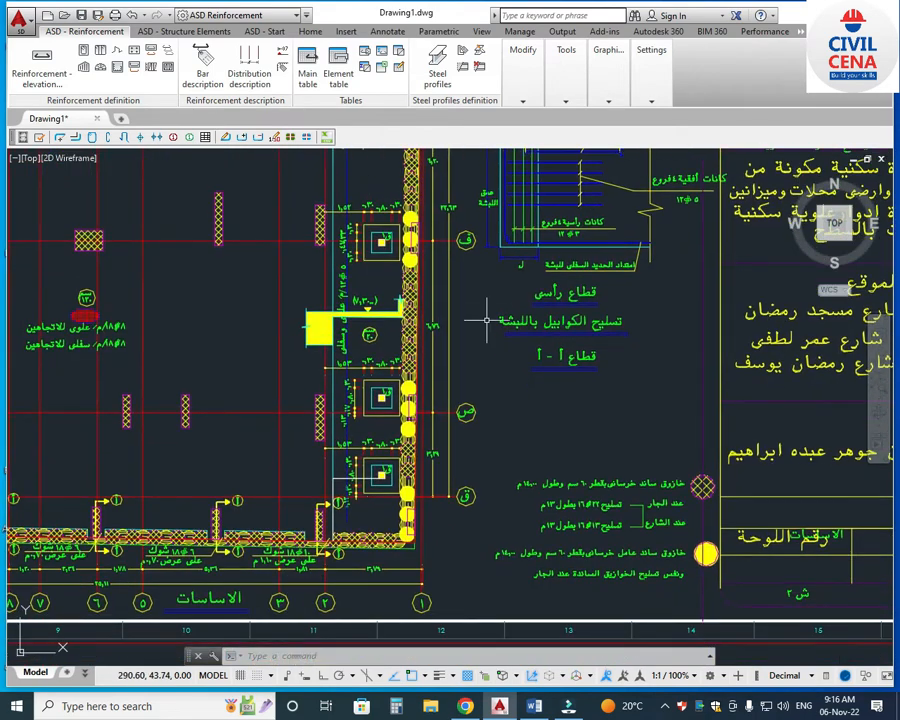
Step: Examine the cantilever bar notes and section marks along the foundation plan's lower edge, from axis 13 to axis 1
middle_click_drag(390, 454, 500, 378)
scroll(390, 481, "up", 2)
middle_click_drag(390, 481, 535, 485)
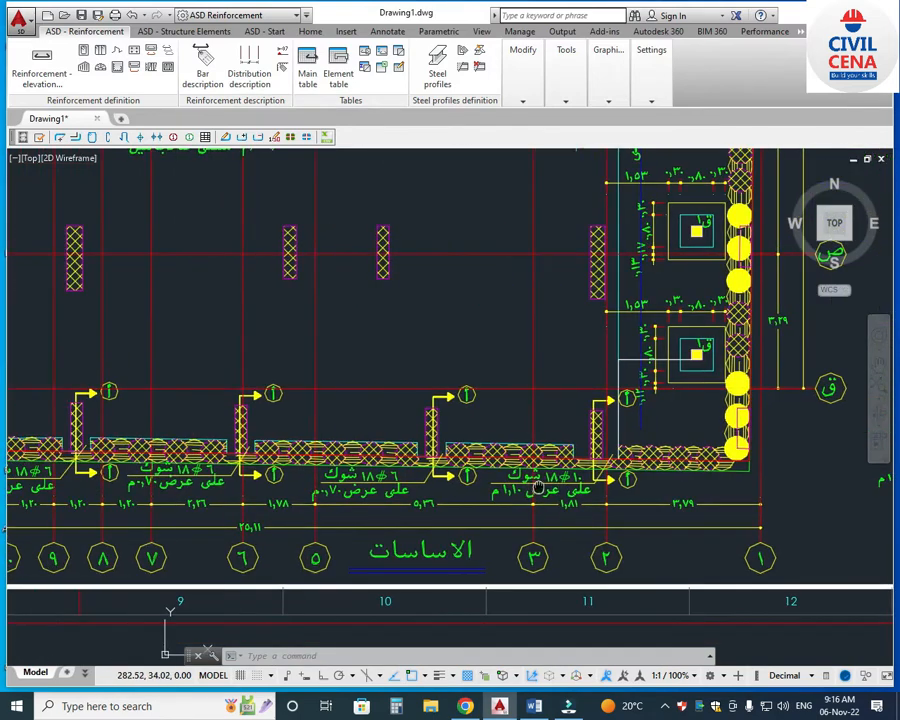
scroll(572, 483, "down", 4)
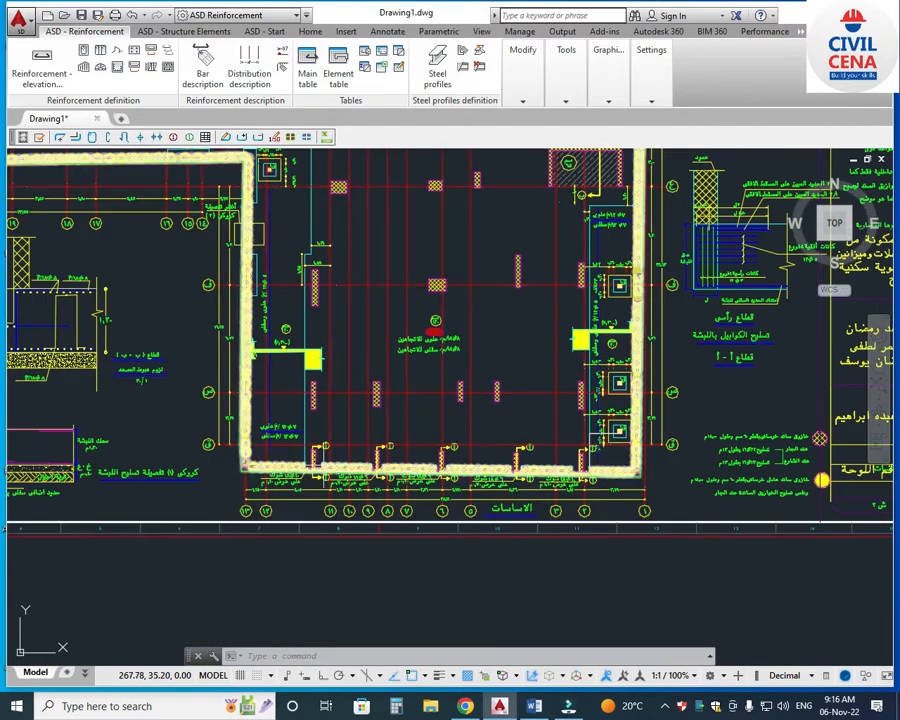
scroll(352, 470, "up", 3)
scroll(545, 482, "down", 2)
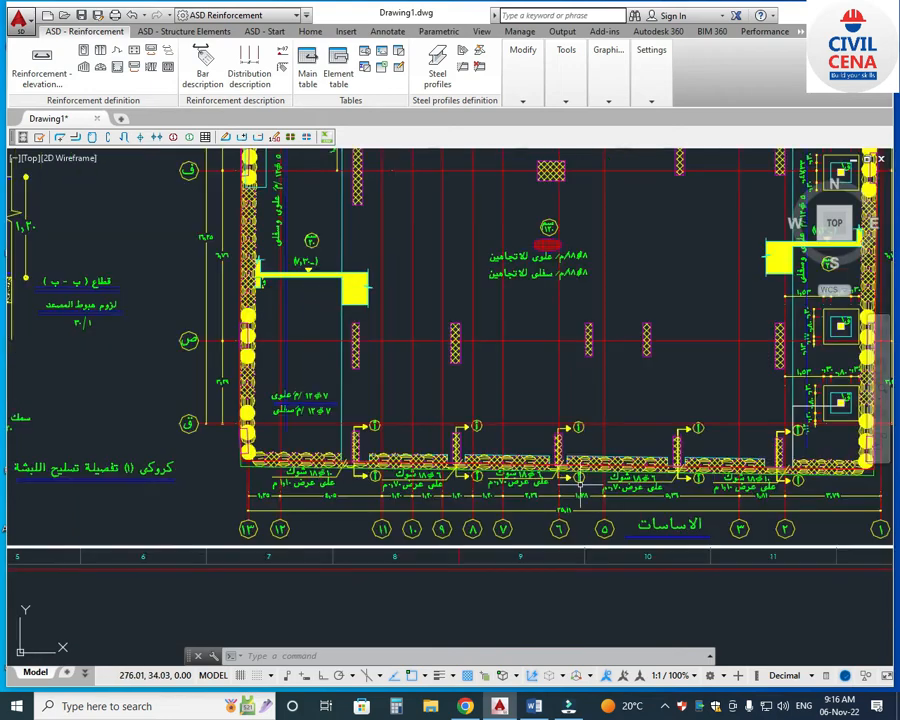
mouse_move(760, 478)
middle_mouse_down()
mouse_move(708, 492)
mouse_move(703, 529)
middle_mouse_up()
scroll(715, 515, "up", 2)
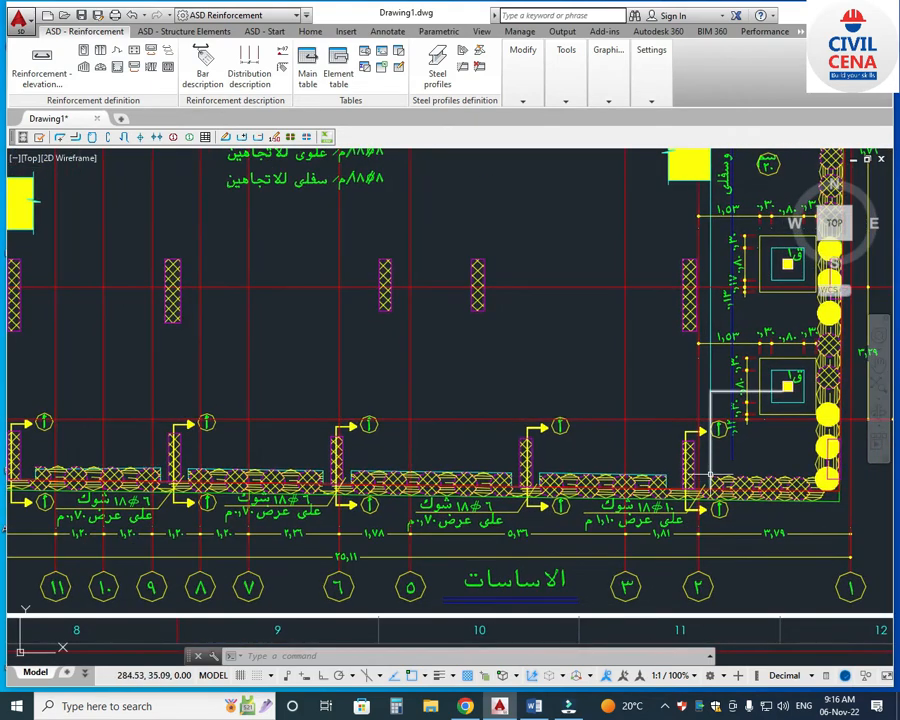
scroll(705, 530, "up", 2)
scroll(706, 530, "down", 2)
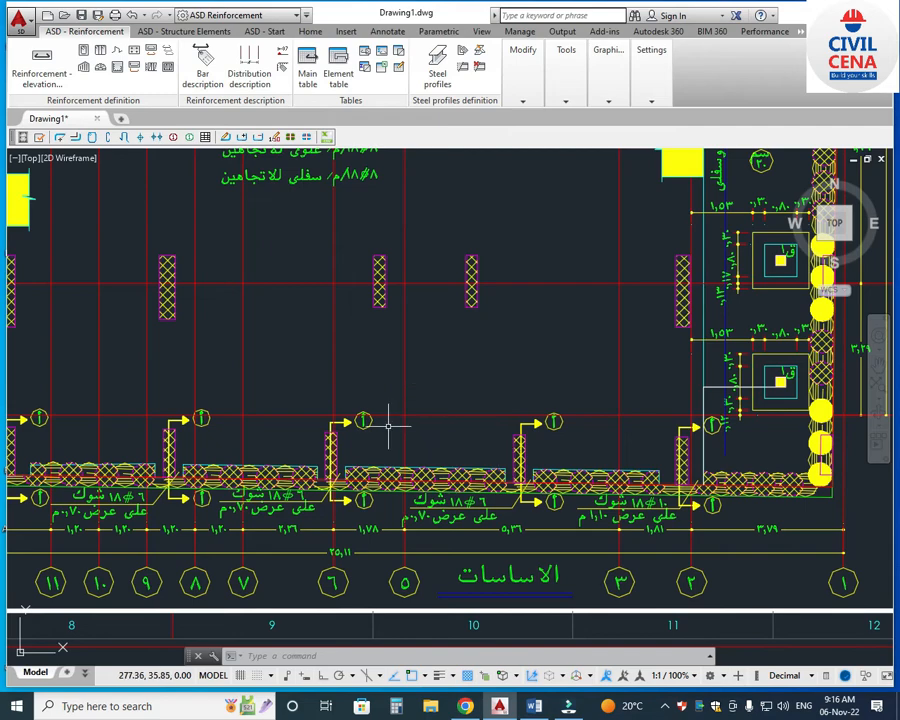
middle_click_drag(133, 526, 178, 542)
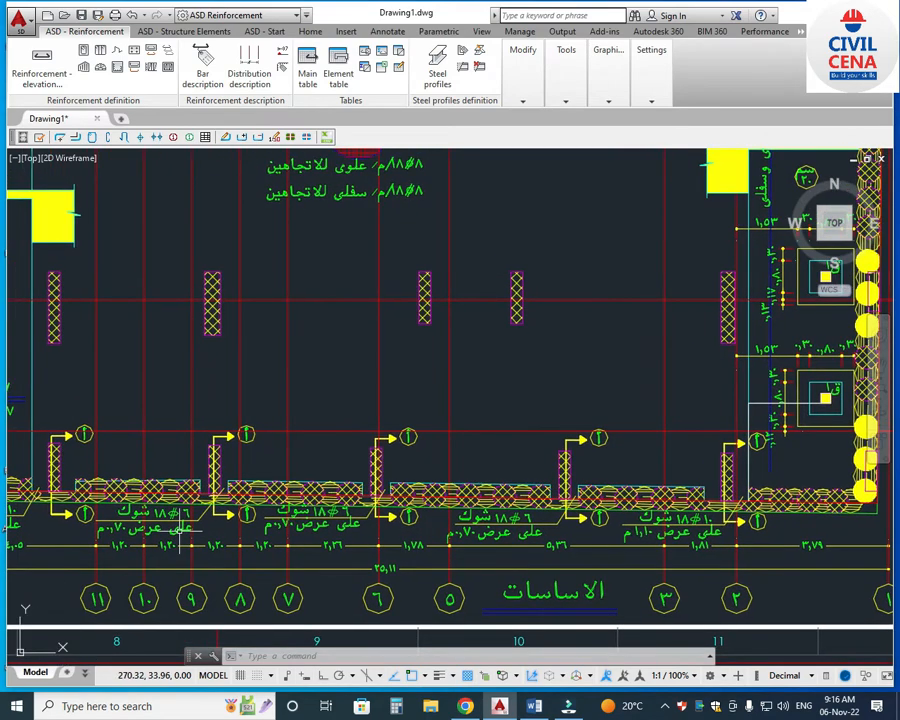
middle_click_drag(529, 583, 432, 562)
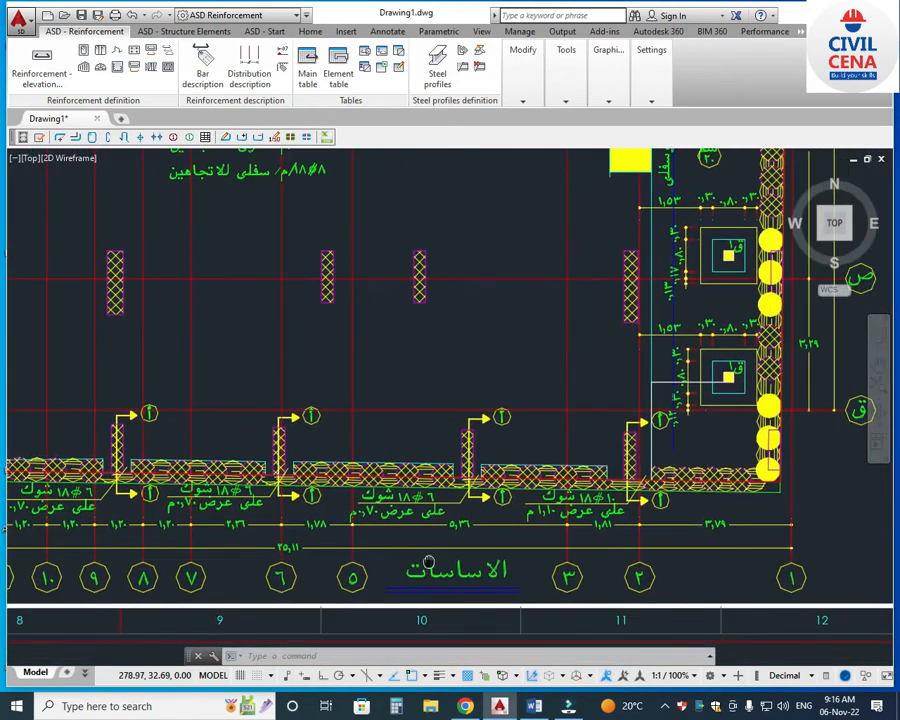
scroll(636, 508, "up", 2)
middle_click_drag(635, 528, 560, 534)
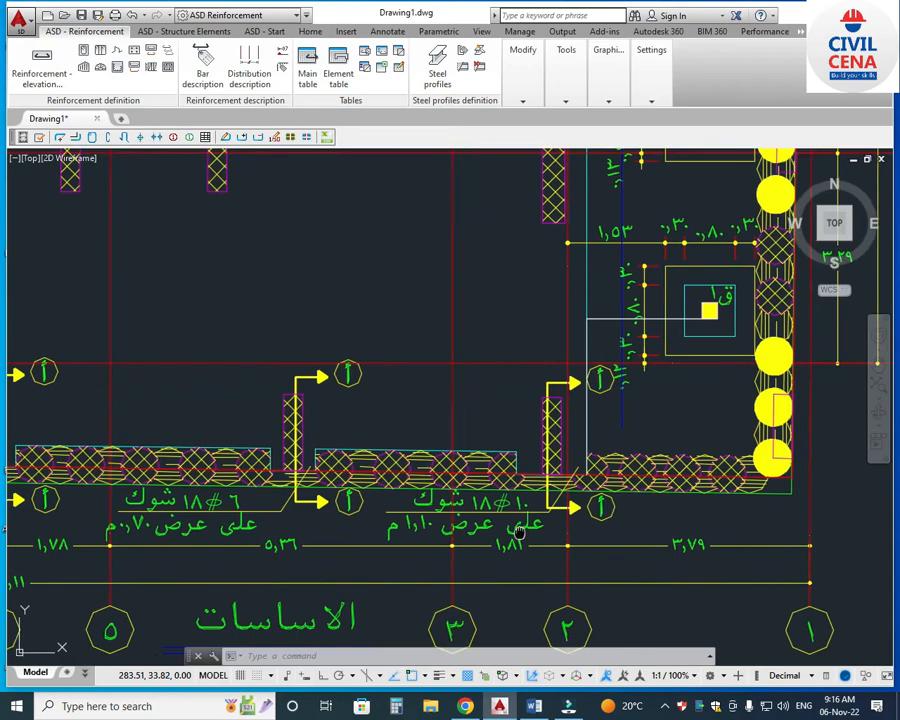
middle_click_drag(520, 524, 410, 550)
Step: Examine the top bars and their length dimensions in the raft's cantilever section A-A
scroll(358, 514, "down", 5)
scroll(563, 303, "up", 6)
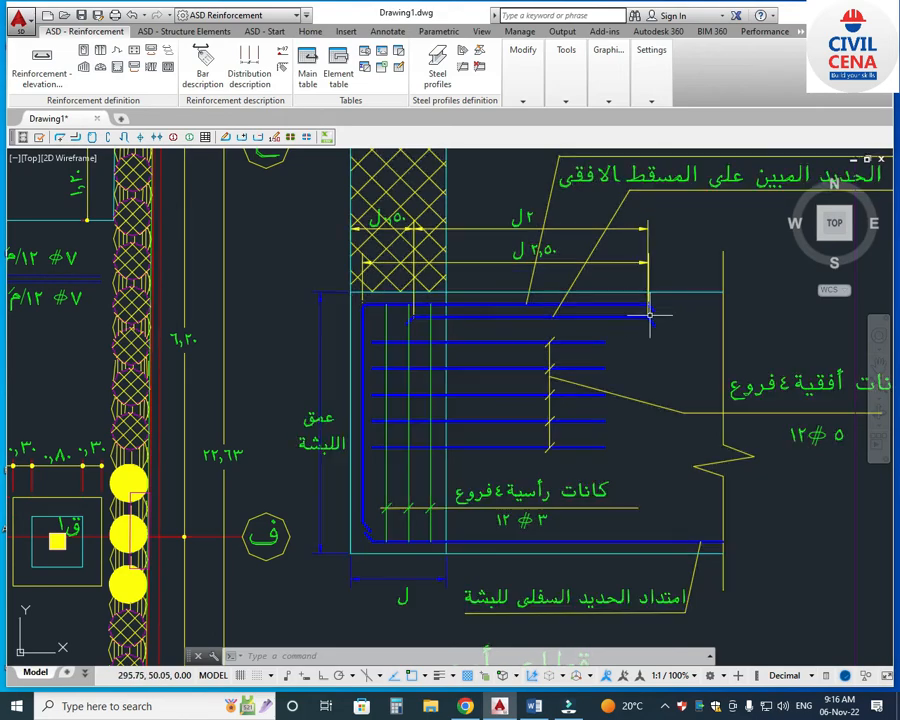
mouse_move(447, 392)
middle_mouse_down()
mouse_move(430, 458)
mouse_move(412, 448)
middle_mouse_up()
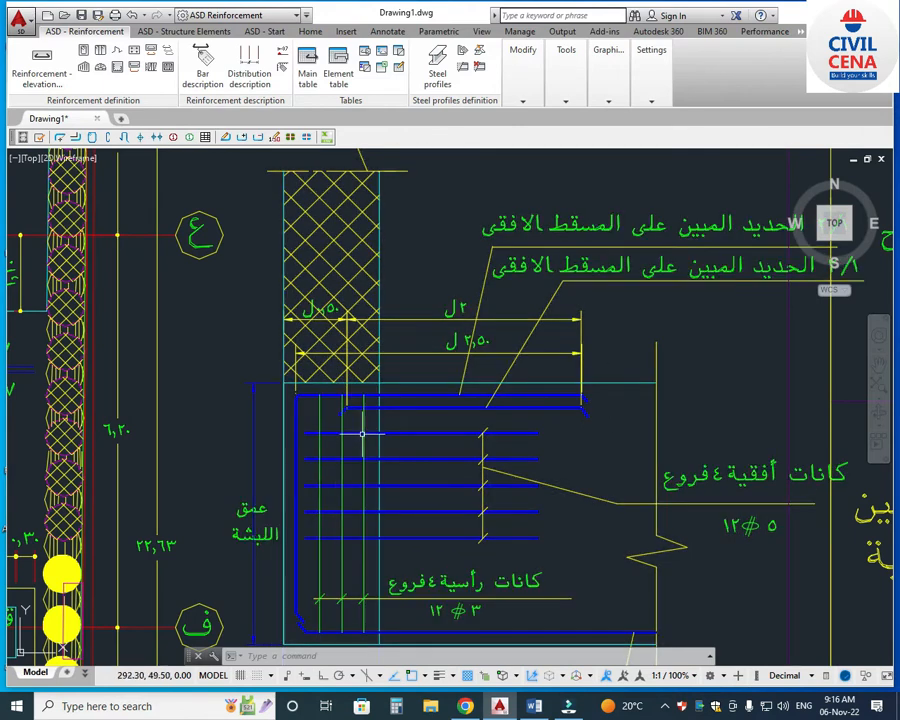
middle_click_drag(381, 444, 403, 444)
scroll(353, 388, "up", 2)
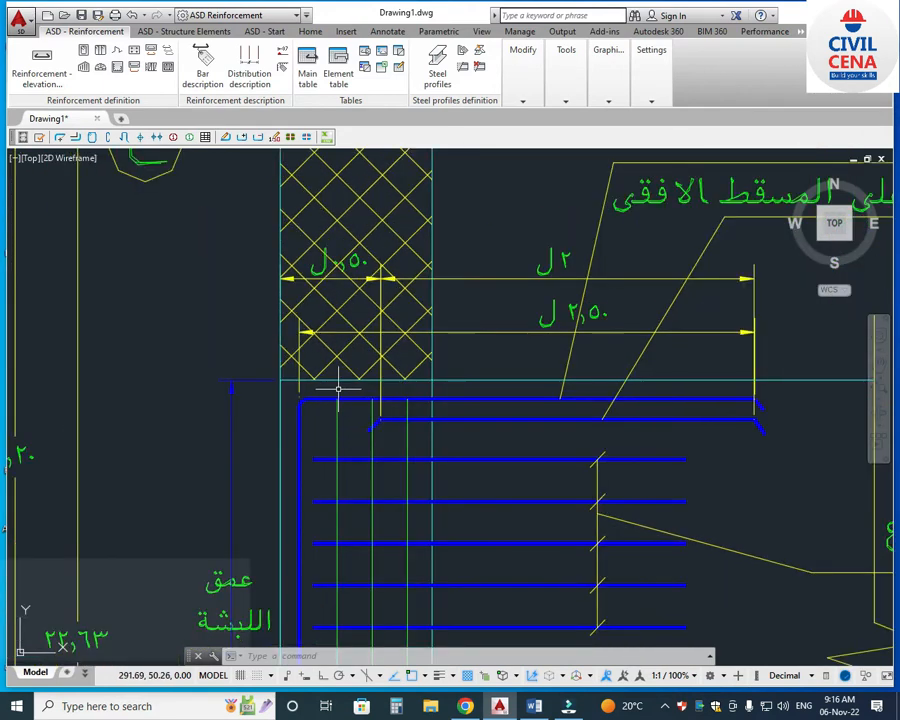
scroll(337, 381, "down", 2)
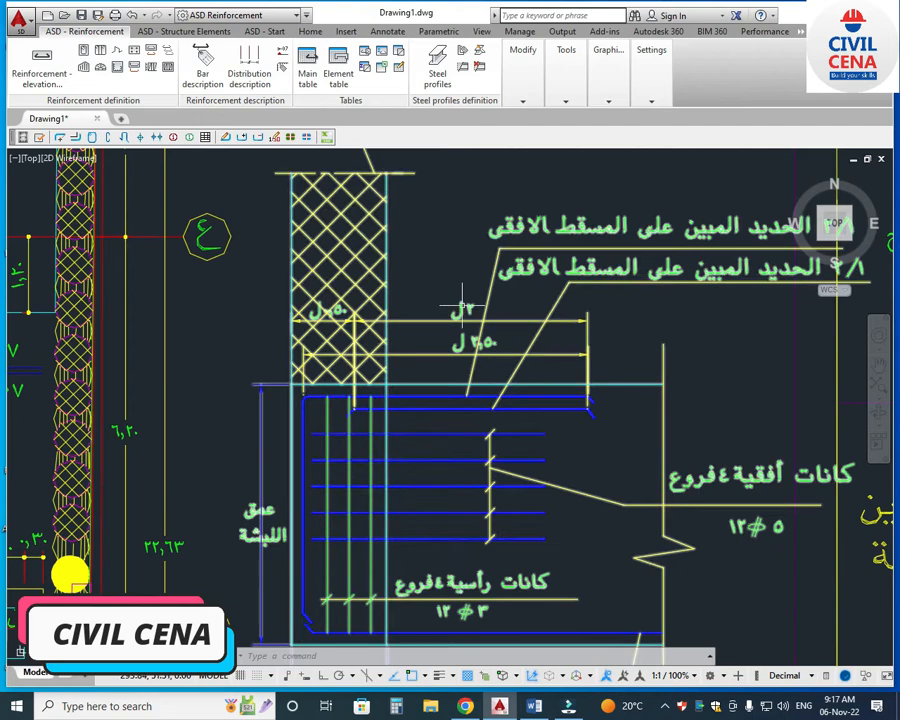
Step: Switch to Word and read the bar count, diameter and length calculations for the cantilever at column 96
left_click(534, 706)
scroll(588, 354, "up", 1)
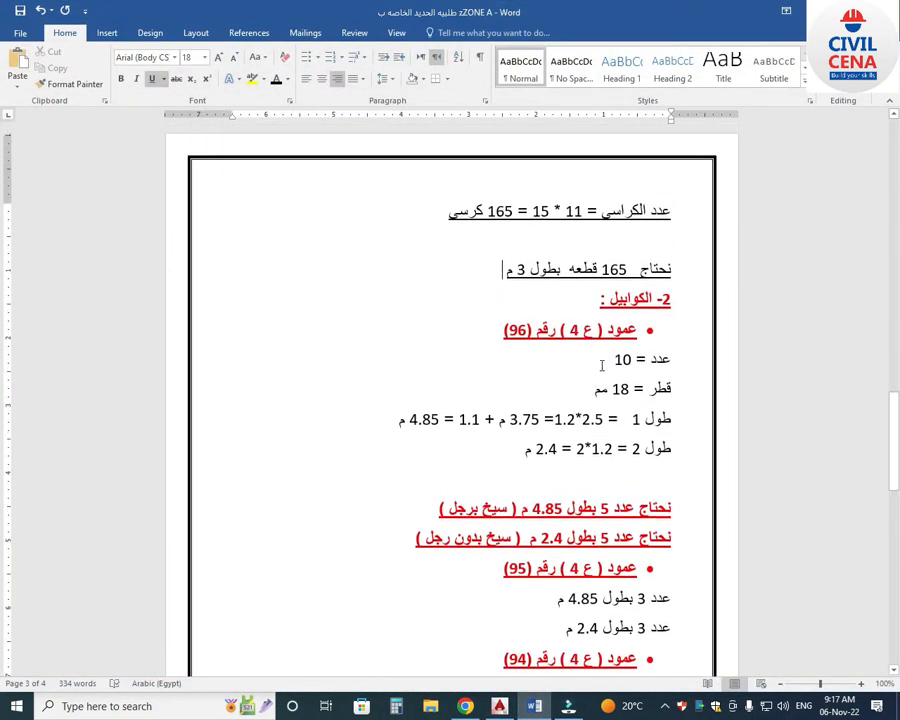
scroll(621, 368, "down", 2)
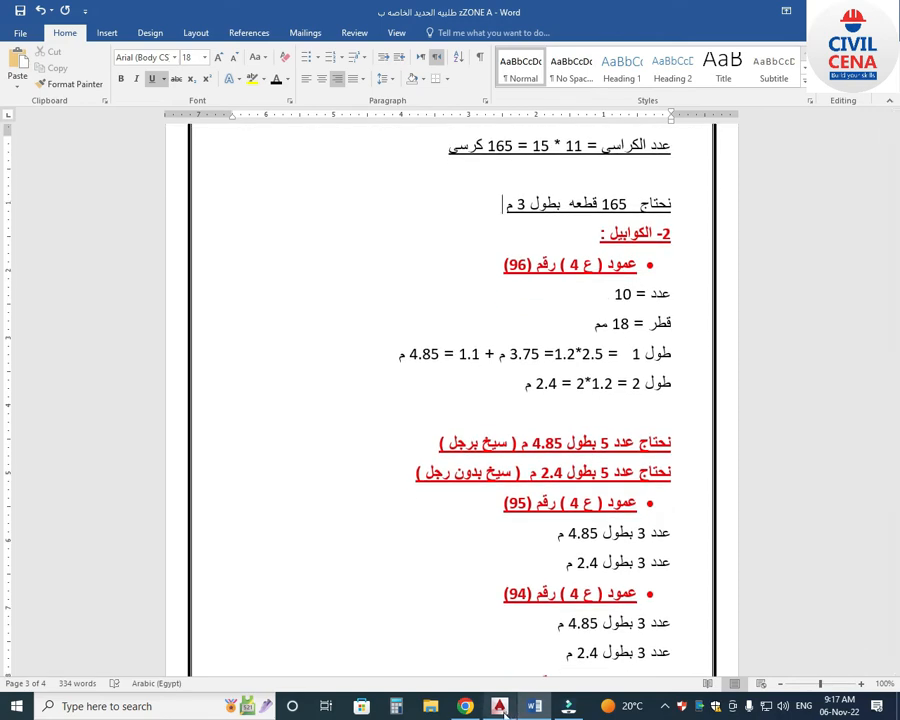
Step: Switch to AutoCAD and examine the cantilever bar note and its width beside axis 2 on the plan's lower edge
left_click(499, 704)
scroll(403, 327, "down", 2)
scroll(403, 327, "down", 7)
scroll(293, 476, "up", 4)
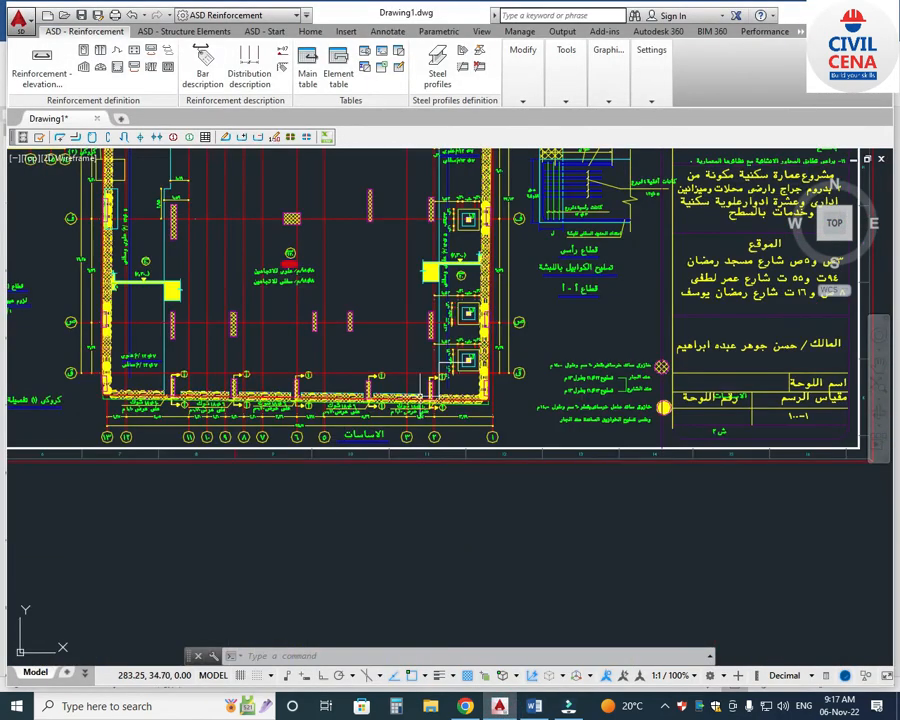
scroll(438, 372, "up", 5)
scroll(386, 472, "up", 2)
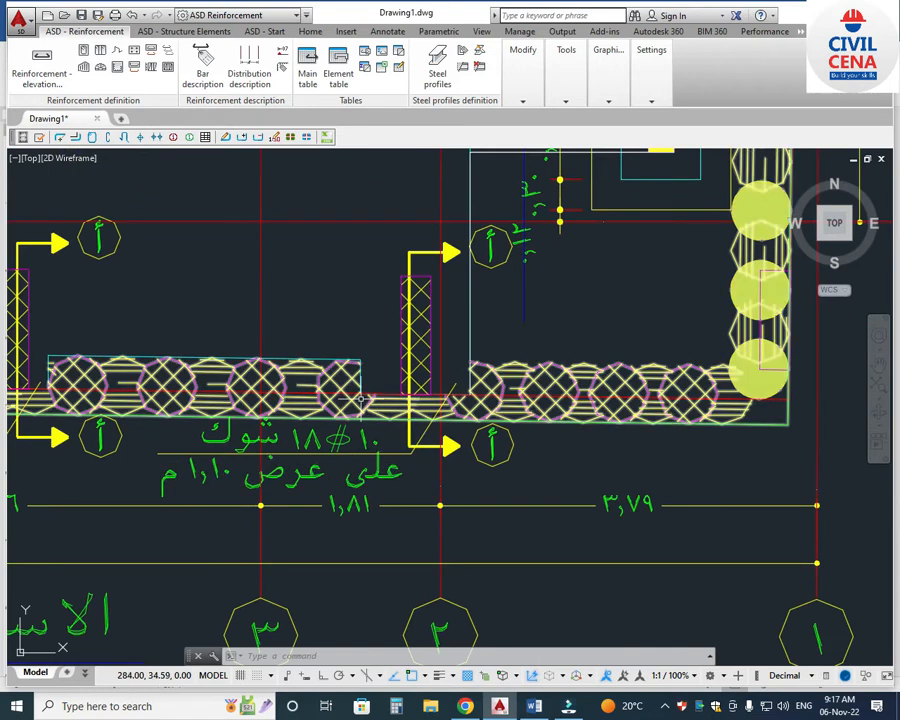
Step: Reread column 96's length calculations in Word, and compare them with the legged and straight top bars of AutoCAD's cantilever section
left_click(534, 706)
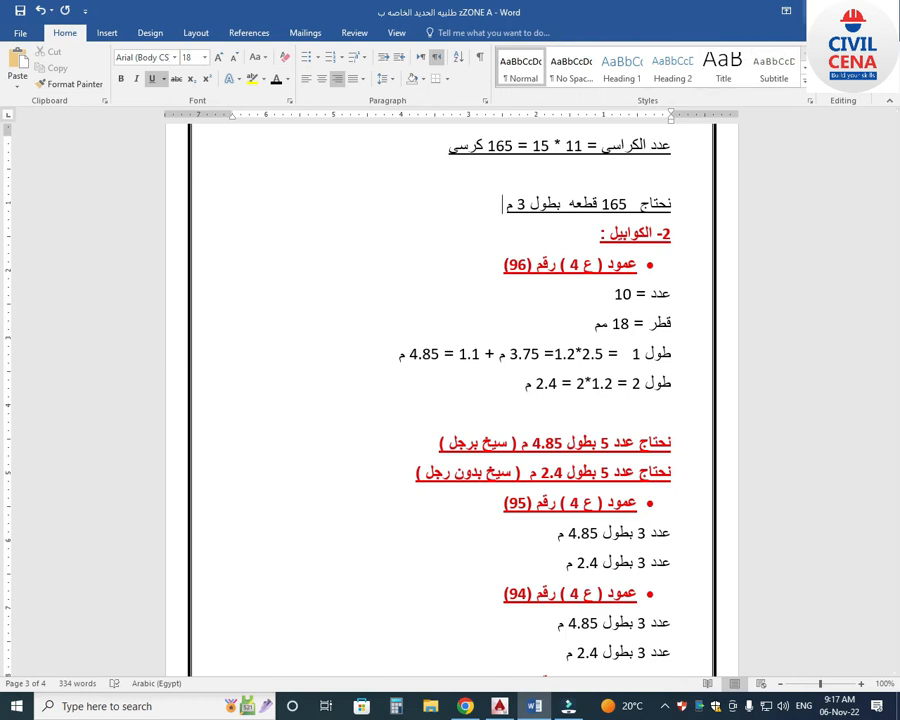
key("alt+Tab")
scroll(485, 433, "down", 10)
scroll(632, 281, "up", 2)
scroll(632, 281, "up", 6)
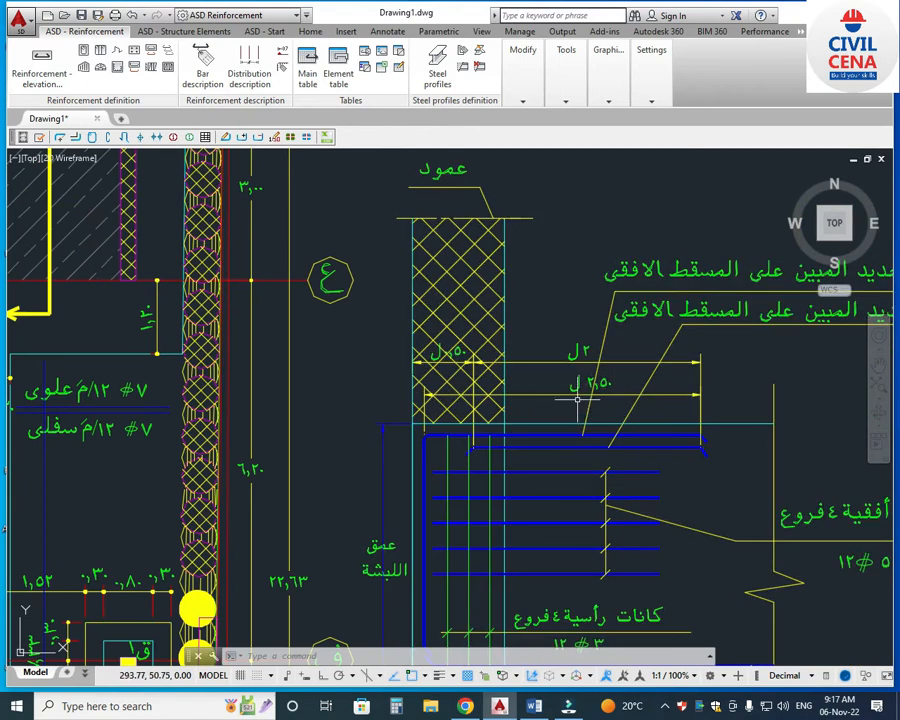
middle_click_drag(583, 388, 591, 369)
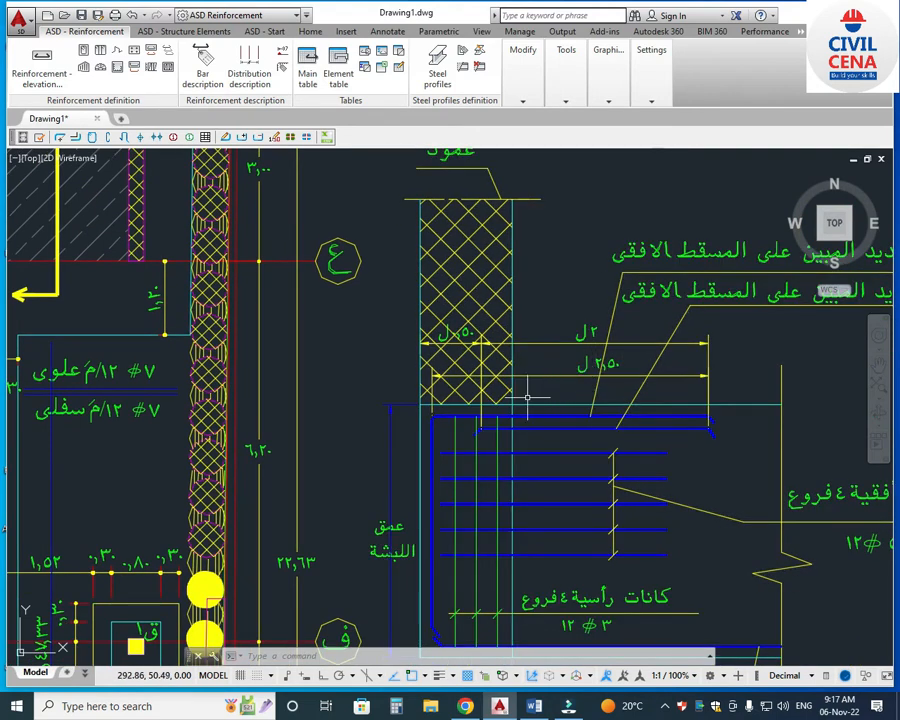
middle_click_drag(527, 397, 481, 393)
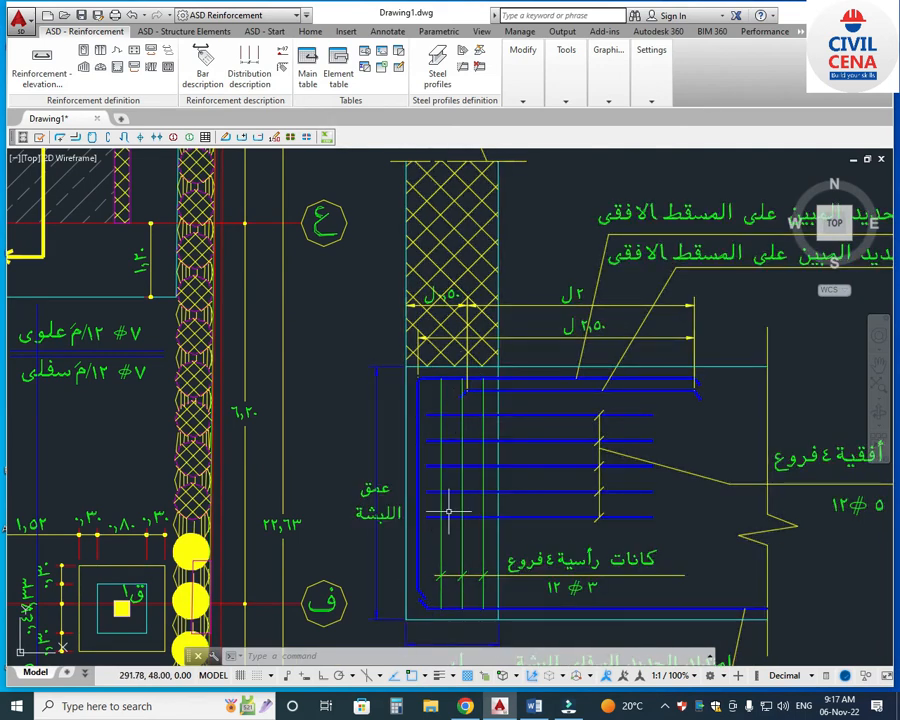
middle_click_drag(506, 426, 460, 446)
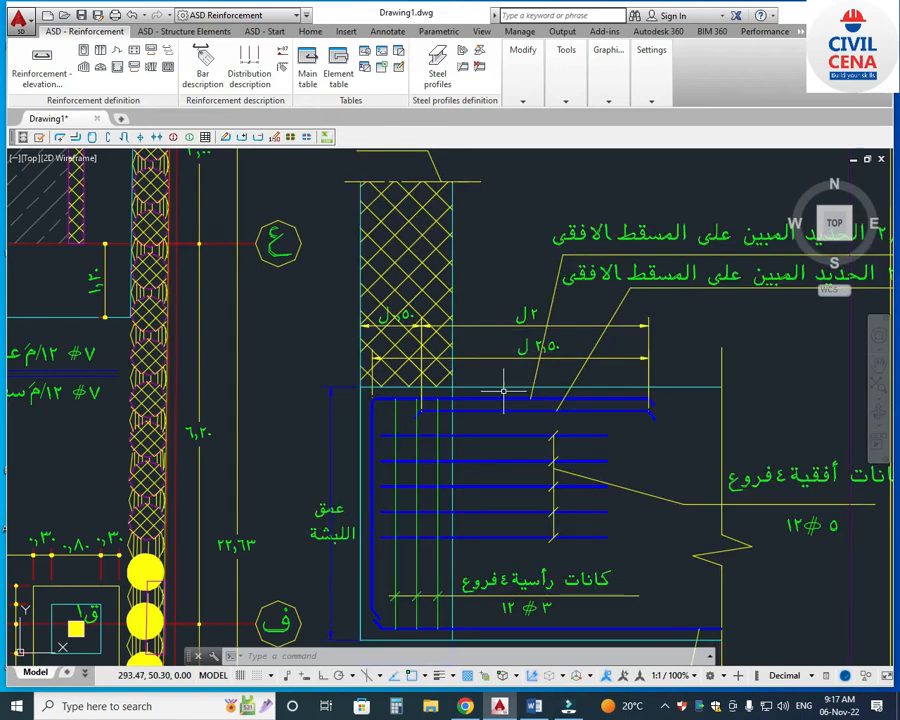
scroll(483, 415, "down", 5)
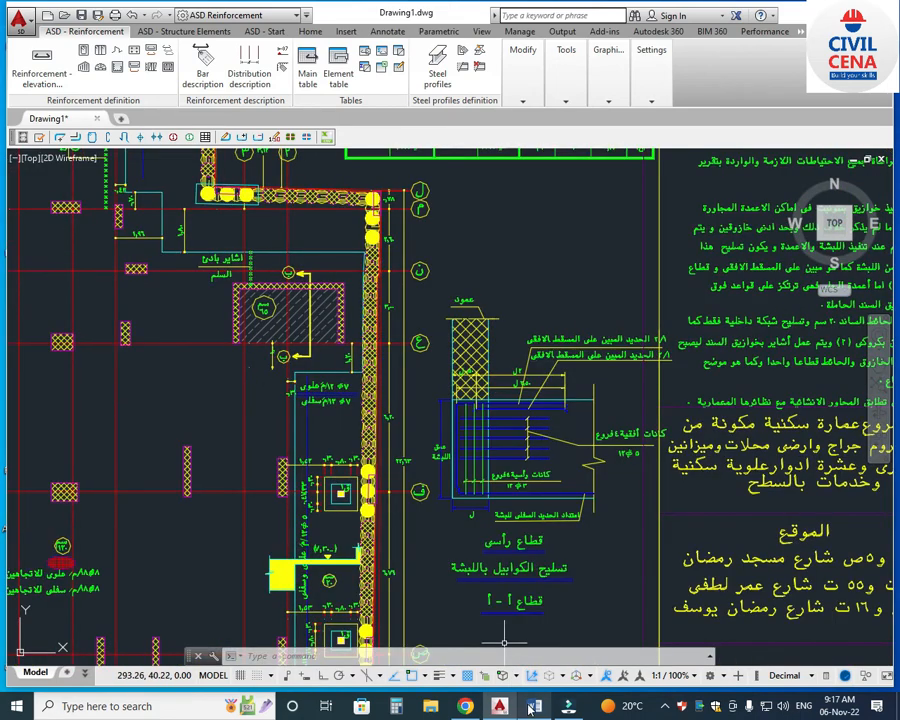
Step: Switch to Word and read the required cantilever bars with and without legs for columns 96 down to 92
left_click(533, 706)
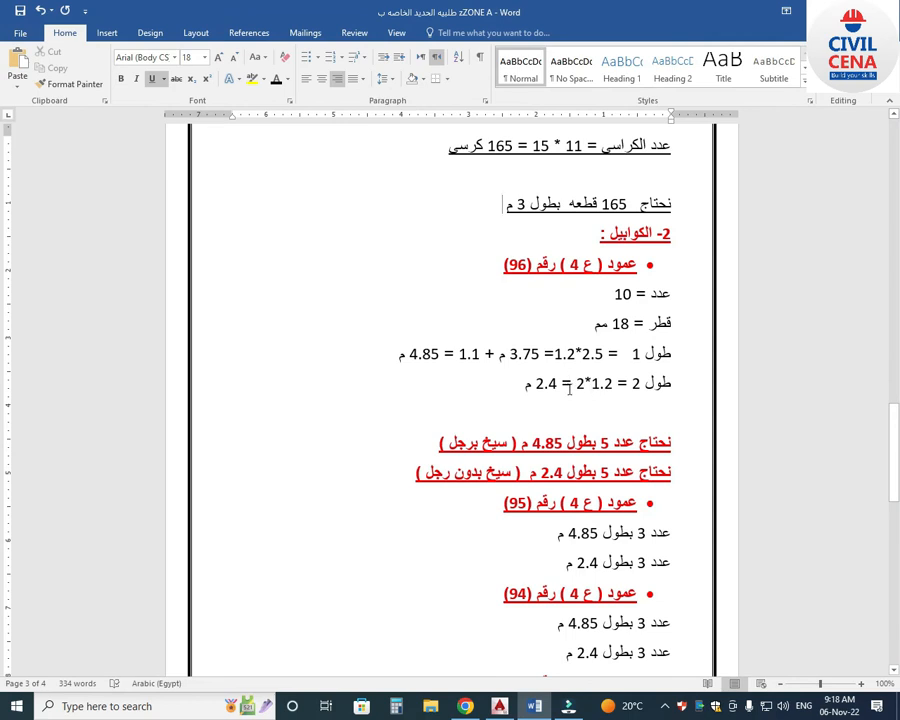
scroll(580, 375, "down", 1)
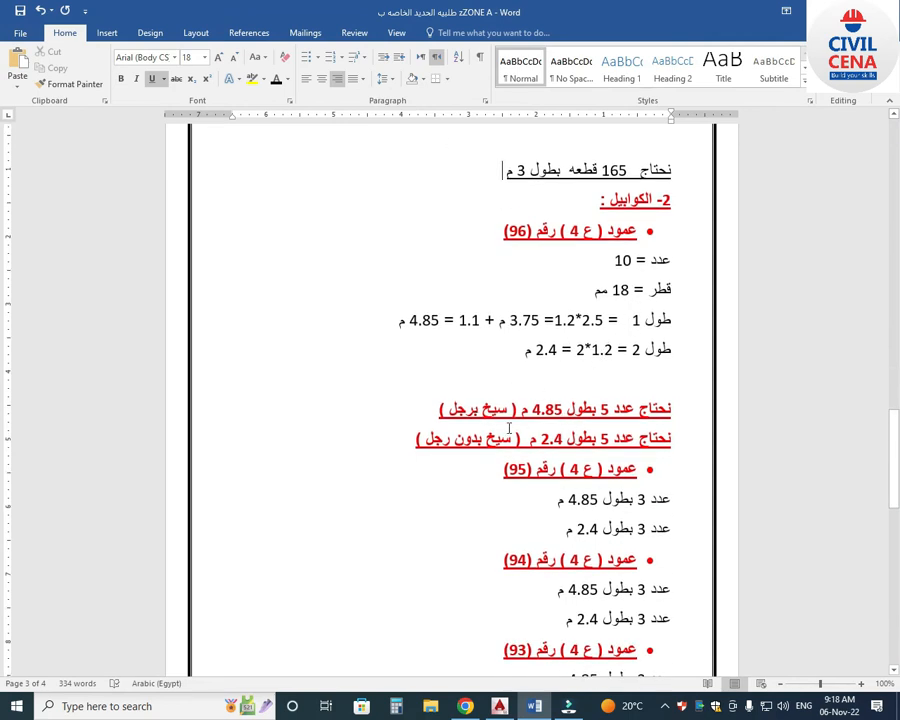
scroll(510, 428, "down", 1)
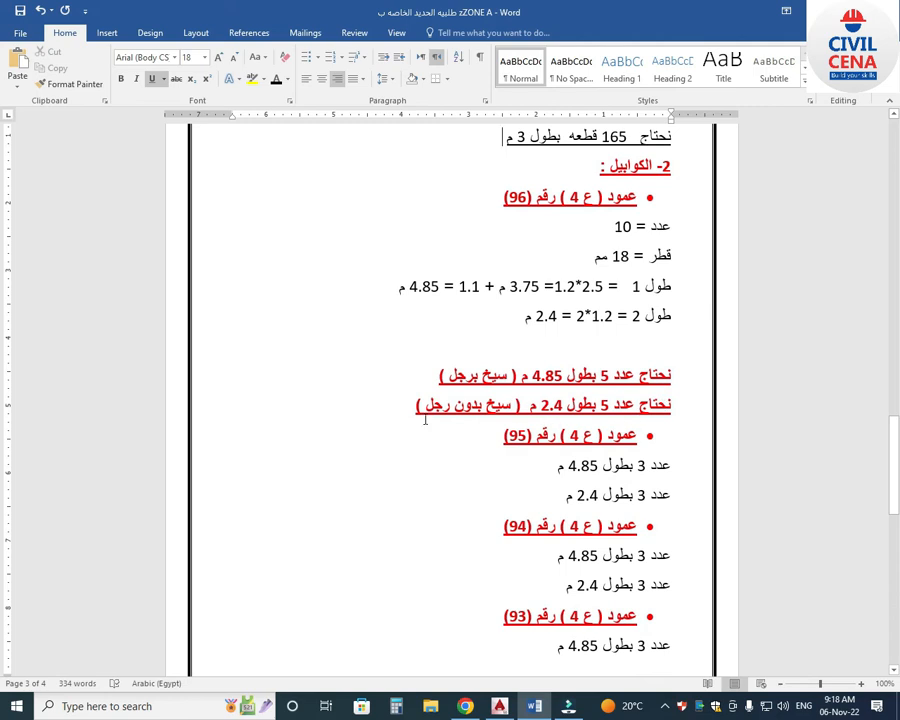
scroll(481, 451, "down", 1)
scroll(573, 416, "down", 1)
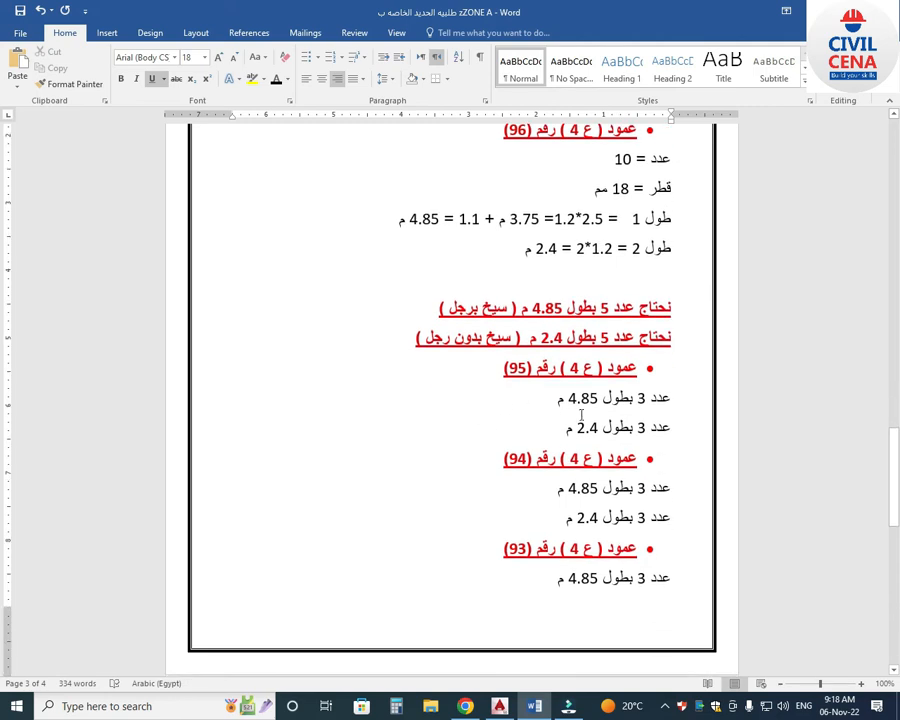
scroll(585, 358, "down", 5)
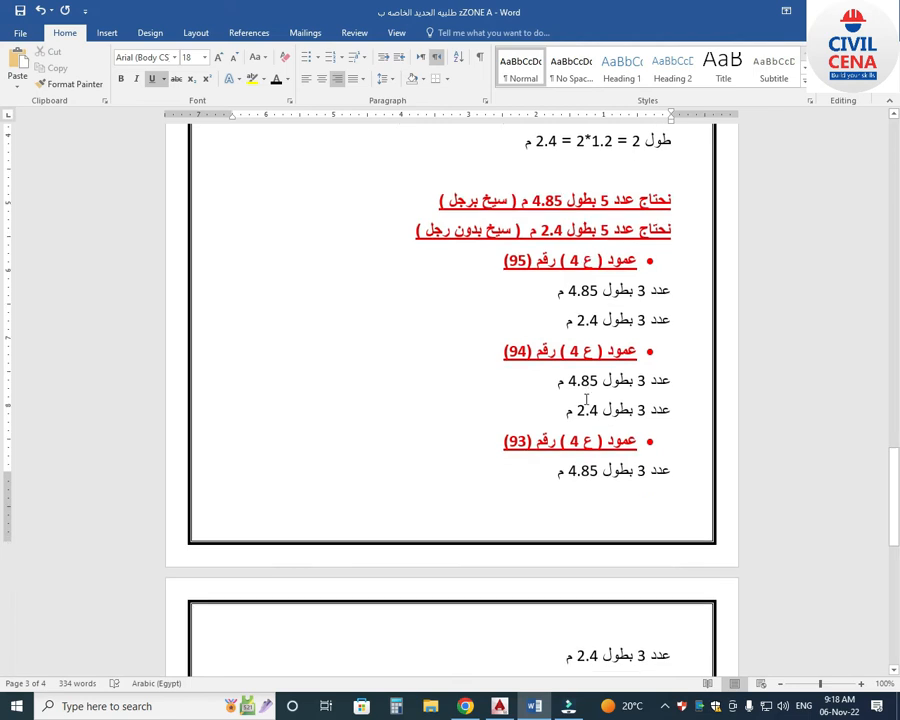
scroll(586, 400, "down", 2)
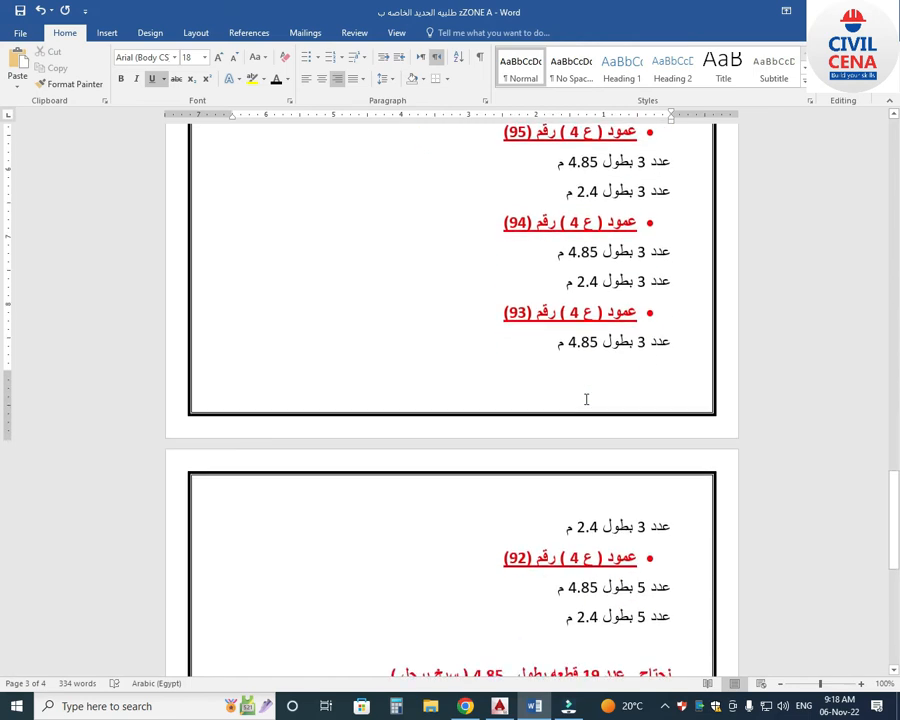
scroll(586, 399, "up", 9)
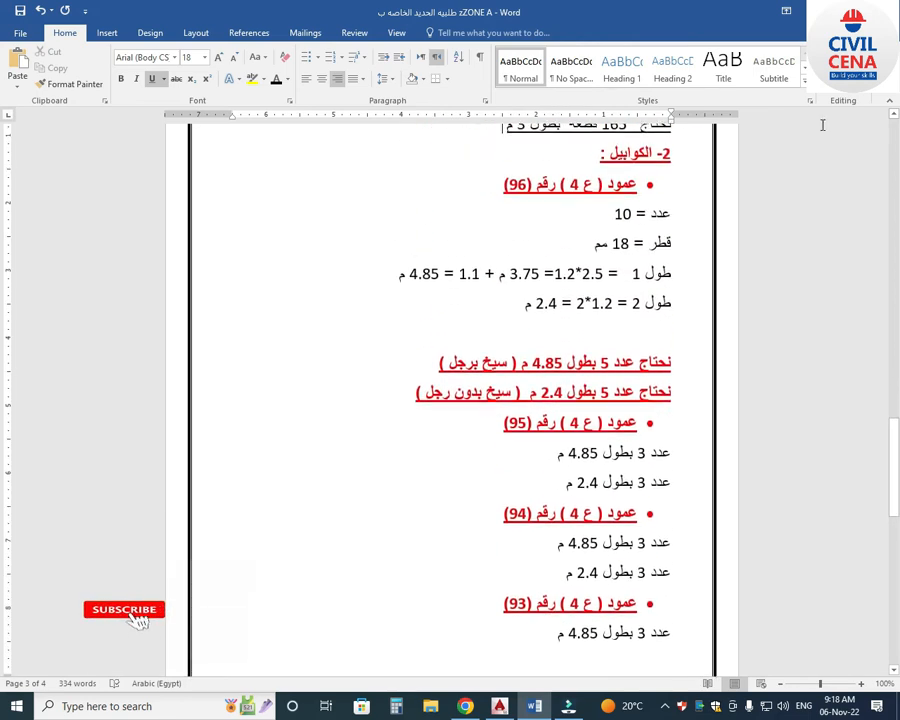
Step: Switch to AutoCAD and check the cantilever bar notes at each column along the plan's lower edge, from axis 2 to axis 13
left_click(501, 707)
scroll(336, 528, "down", 4)
scroll(252, 448, "up", 7)
middle_click_drag(252, 448, 398, 527)
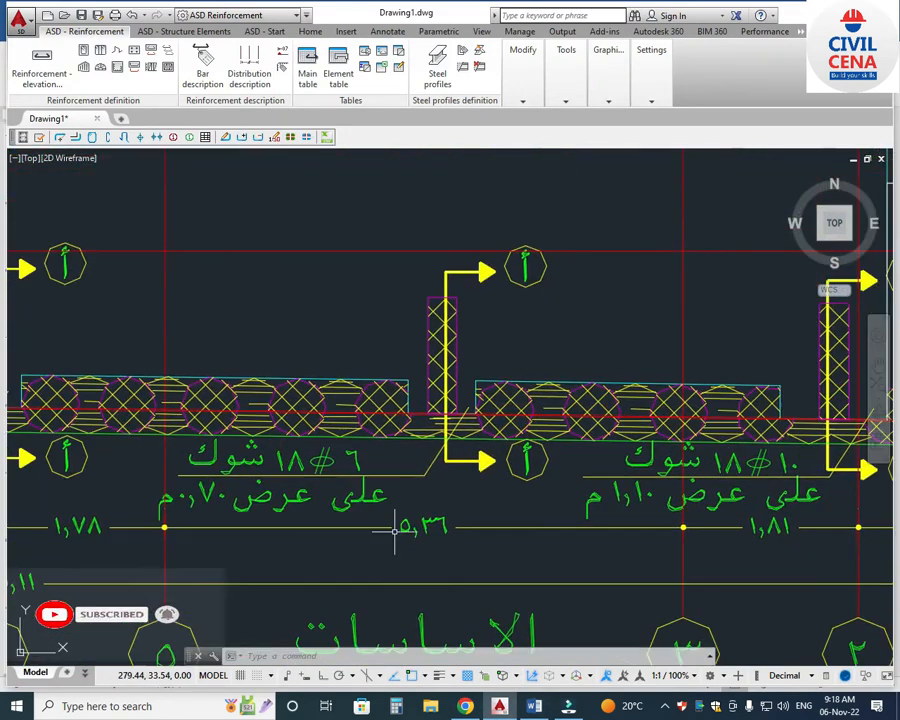
scroll(430, 467, "down", 3)
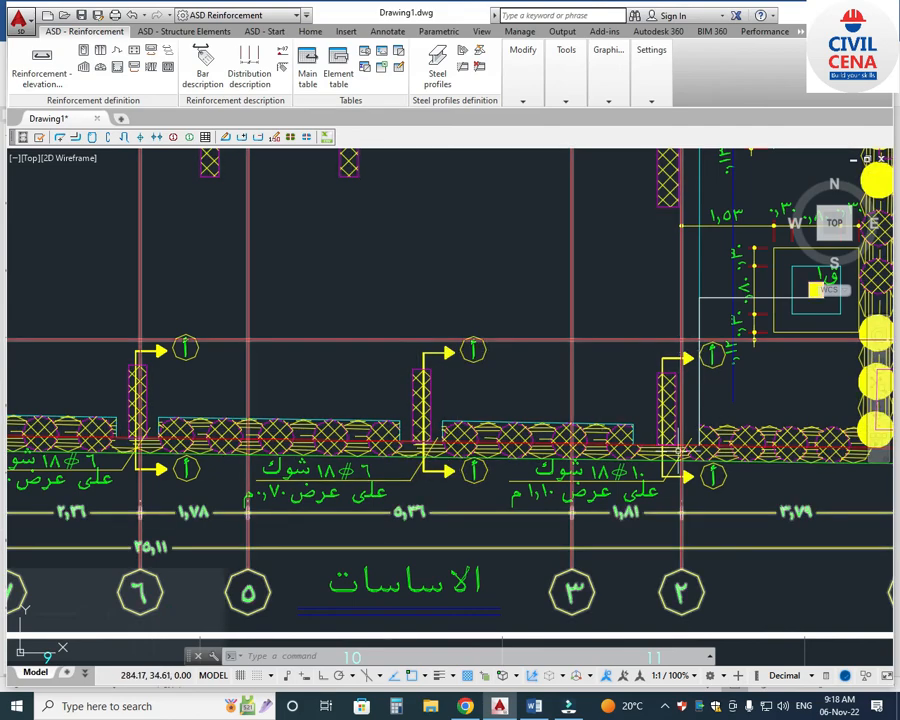
middle_click_drag(156, 416, 449, 425)
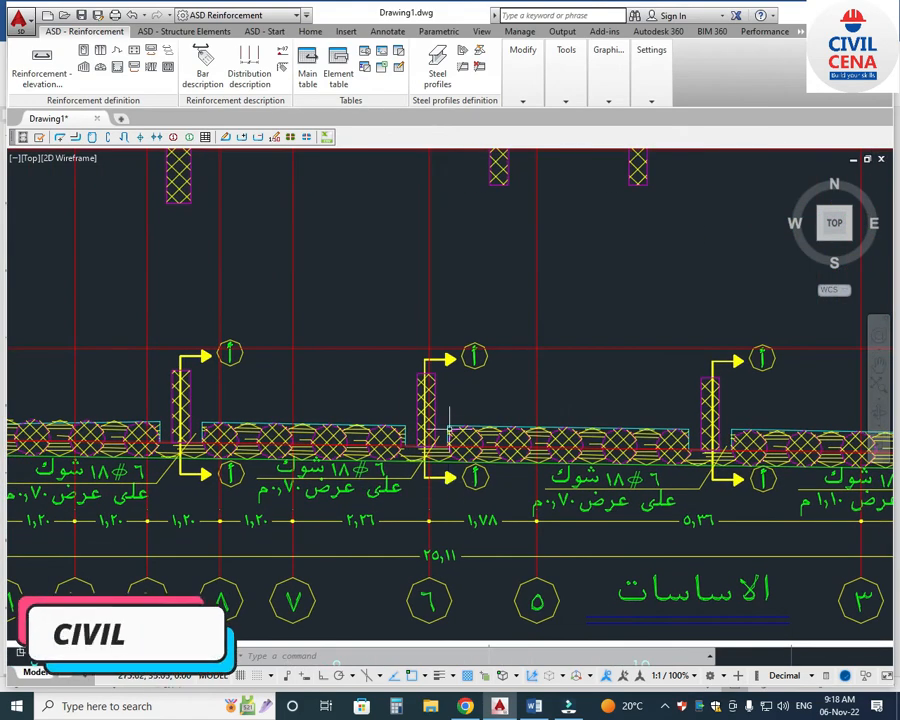
mouse_move(402, 506)
middle_mouse_down()
mouse_move(482, 535)
mouse_move(558, 536)
middle_mouse_up()
middle_click_drag(208, 517, 373, 519)
scroll(226, 462, "down", 3)
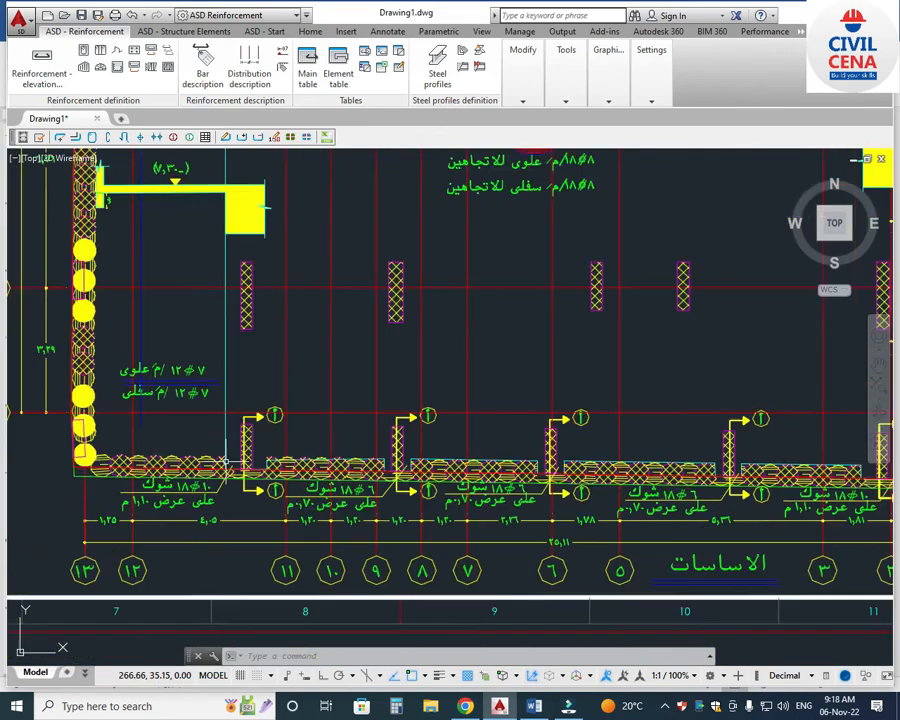
scroll(226, 462, "down", 4)
Step: Switch to Word and read the total cantilever pieces required with and without legs below column 92
left_click(536, 707)
scroll(520, 528, "down", 10)
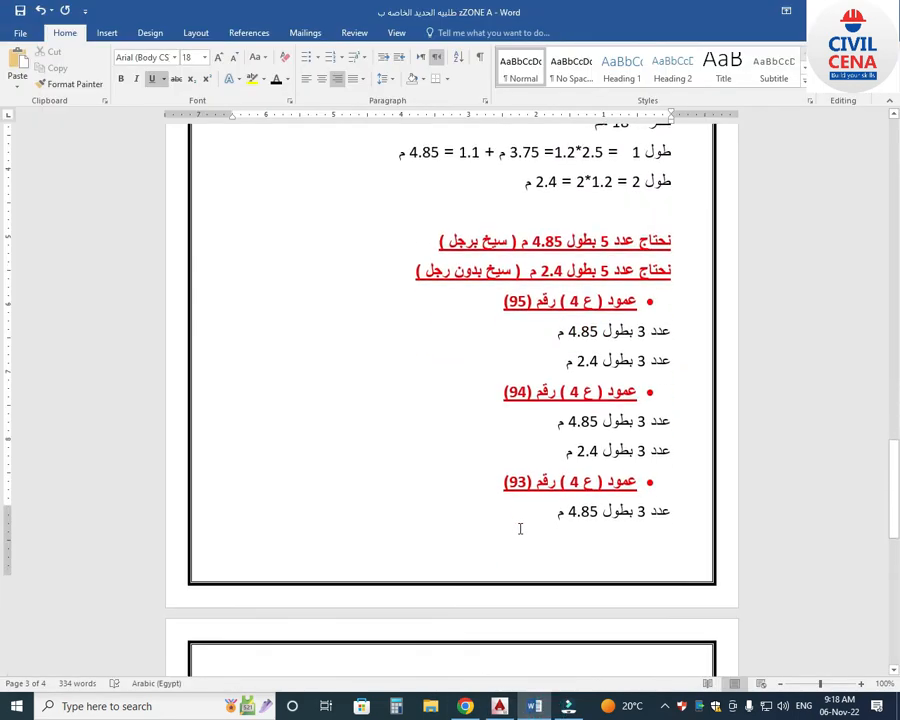
scroll(603, 494, "up", 1)
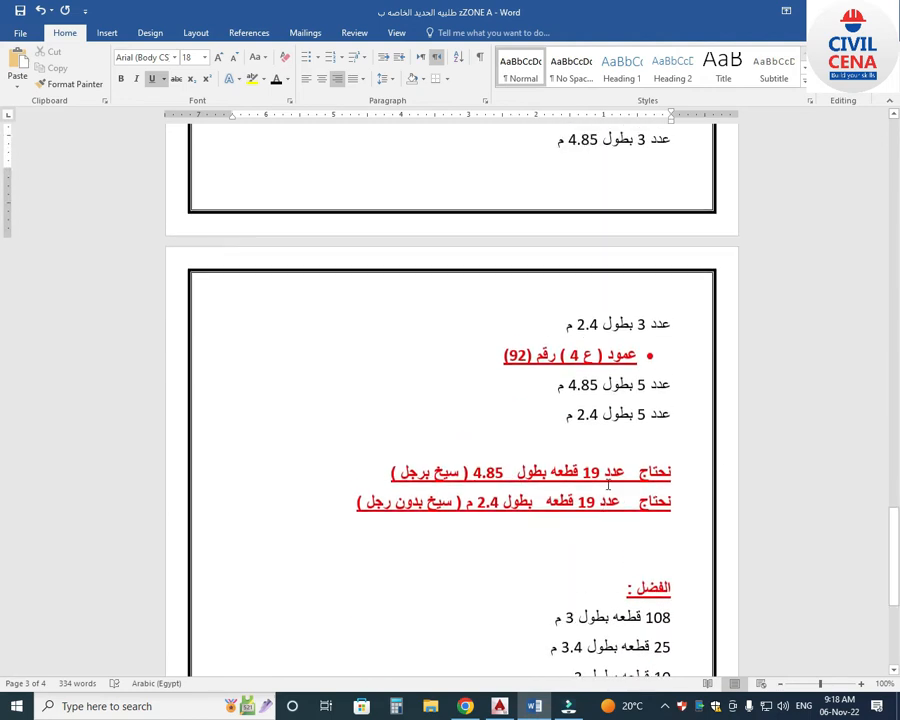
Step: Read the cantilever piece totals with and without legs and the list of leftover pieces below them
scroll(478, 468, "down", 1)
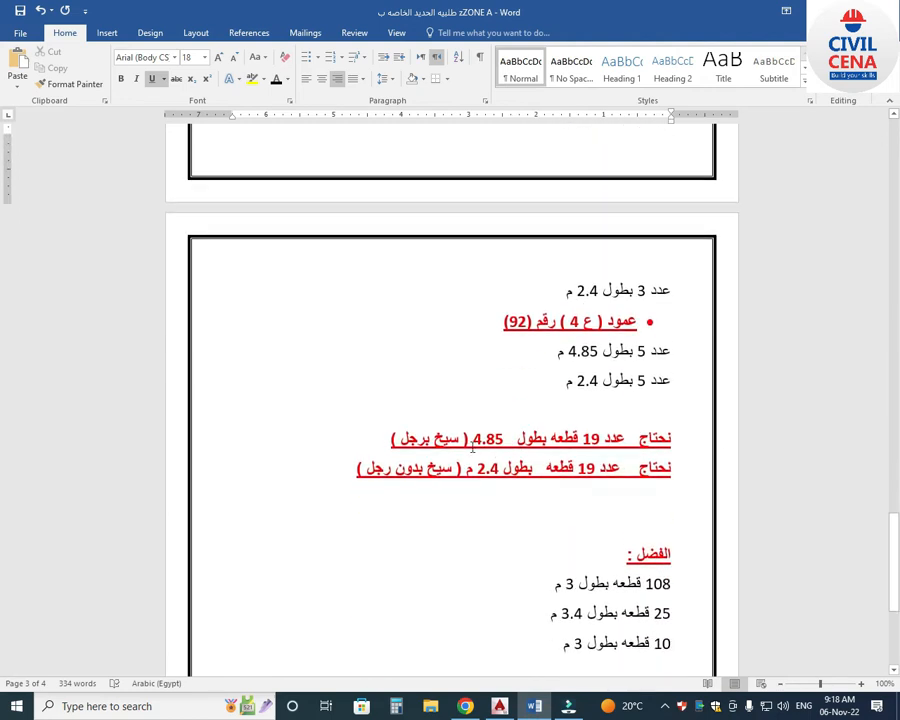
scroll(594, 491, "down", 1)
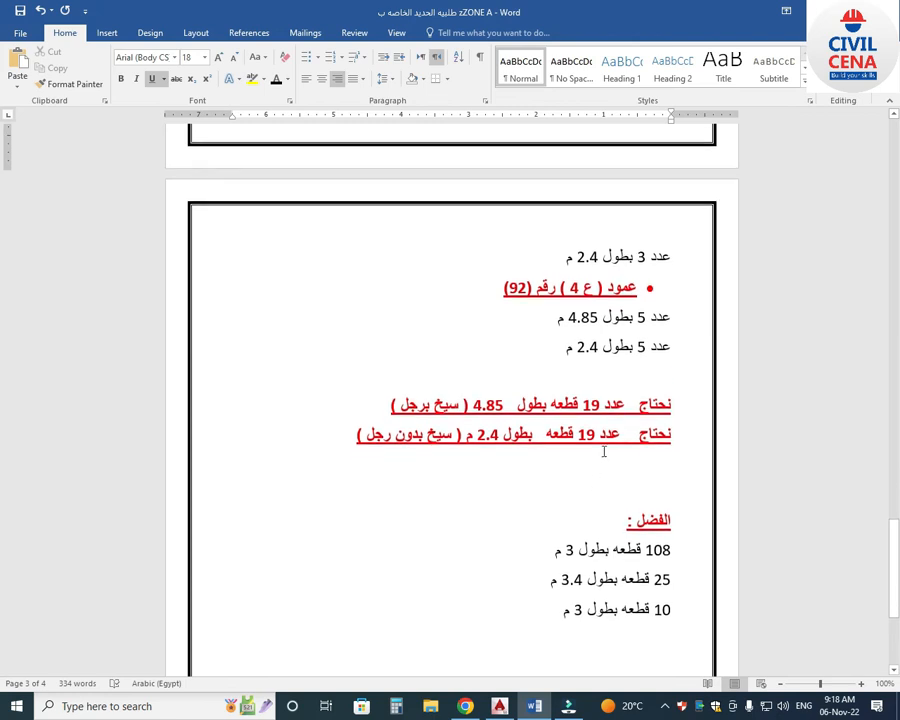
scroll(378, 467, "down", 1)
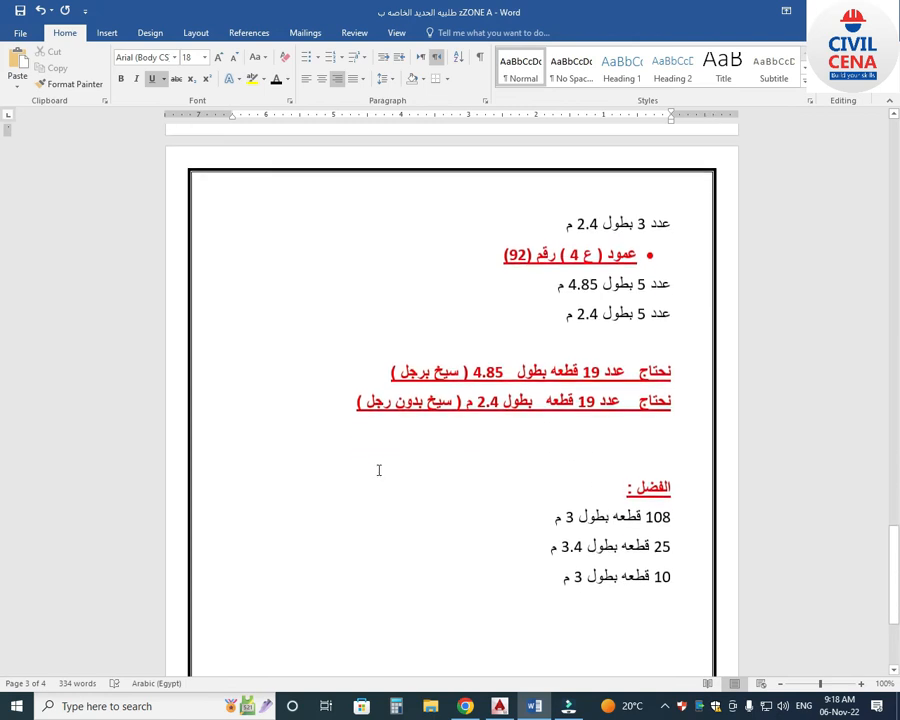
scroll(526, 522, "down", 1)
Step: Review the order back up from the cantilever totals through columns 92 to 96 to the raft's chair count
scroll(600, 570, "up", 6)
scroll(654, 627, "up", 1)
scroll(665, 660, "down", 1)
scroll(597, 644, "up", 10)
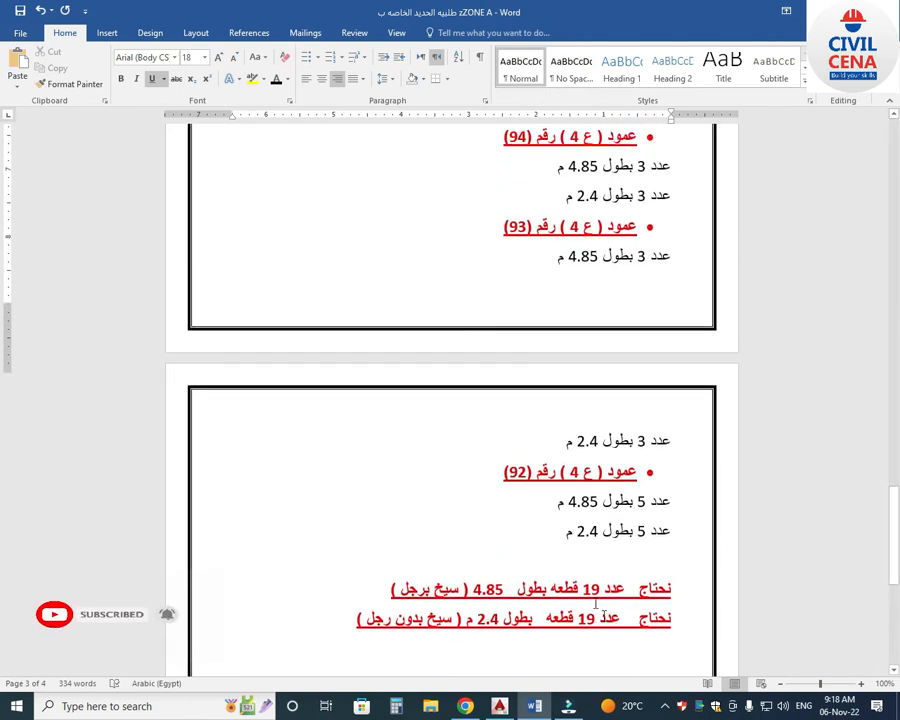
scroll(638, 304, "up", 11)
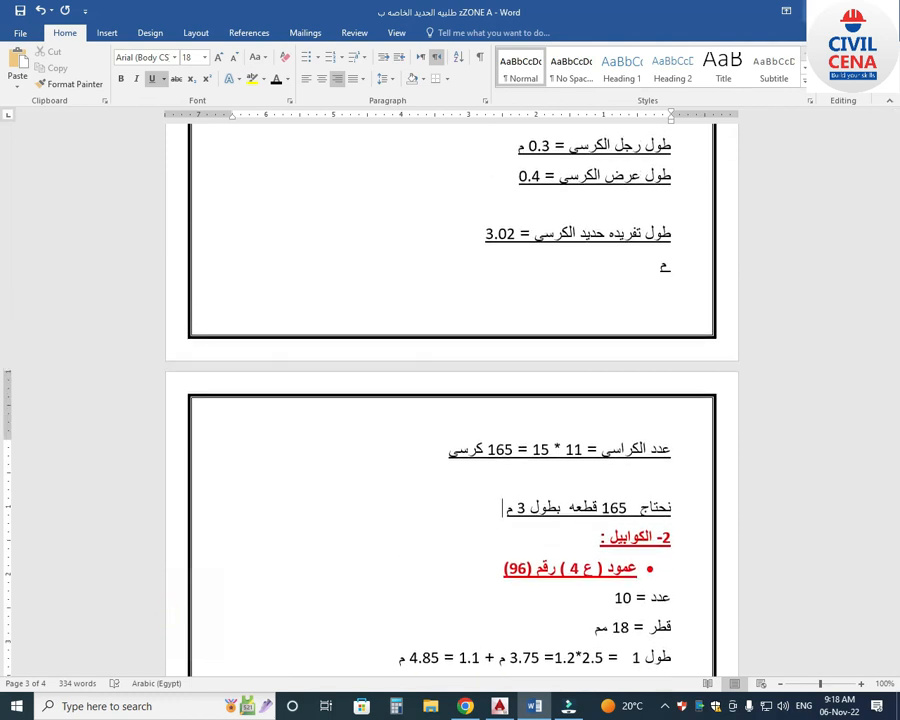
Step: Switch to AutoCAD and view the two reinforcement sheets, the chair sketch and the separate raft outline together
key("alt+Tab")
scroll(443, 496, "down", 10)
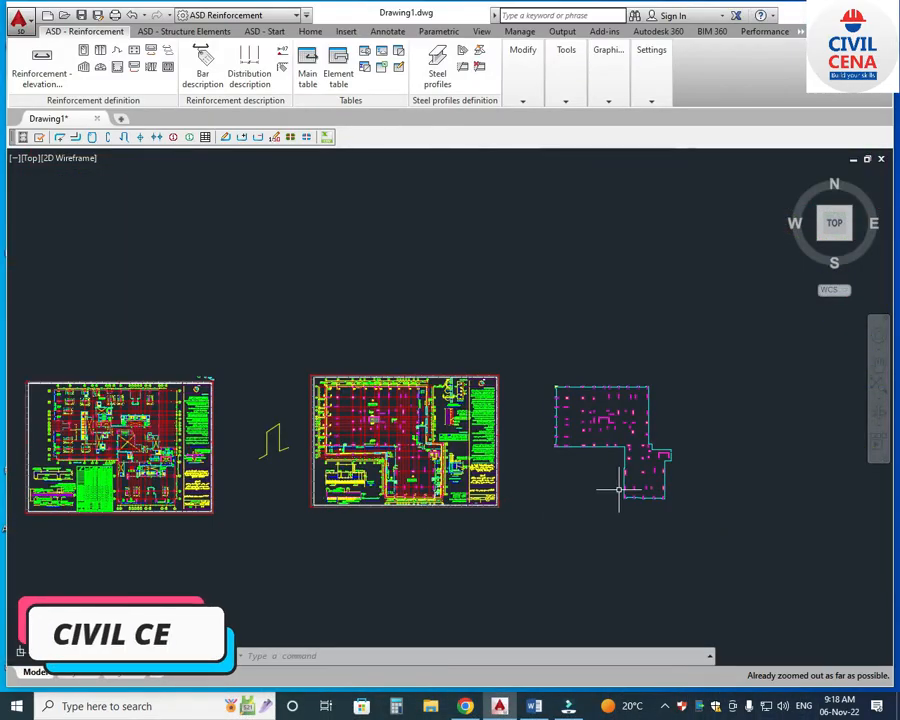
middle_click_drag(599, 536, 566, 520)
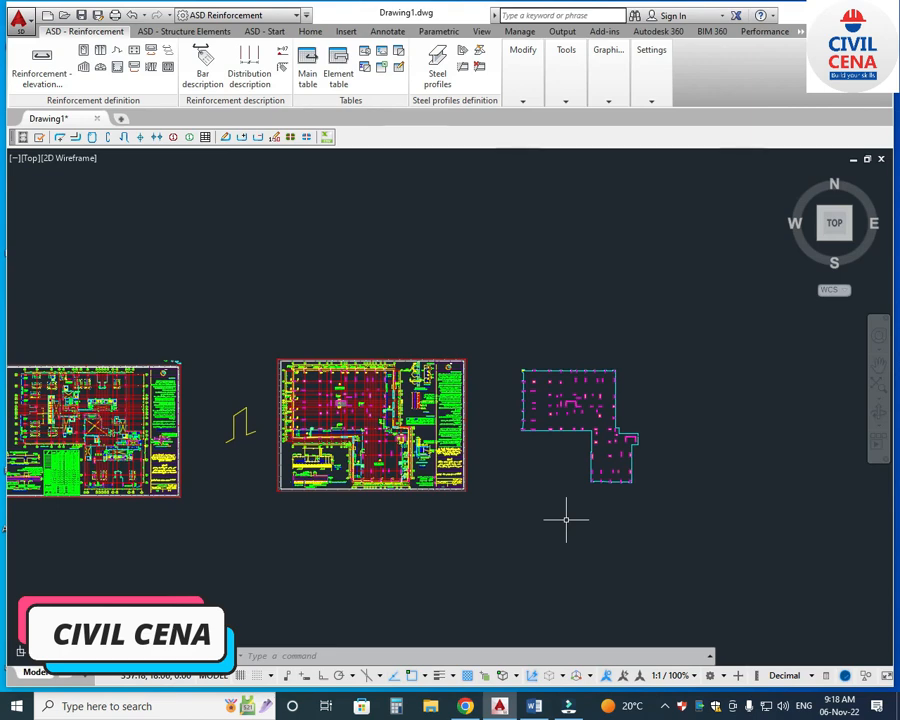